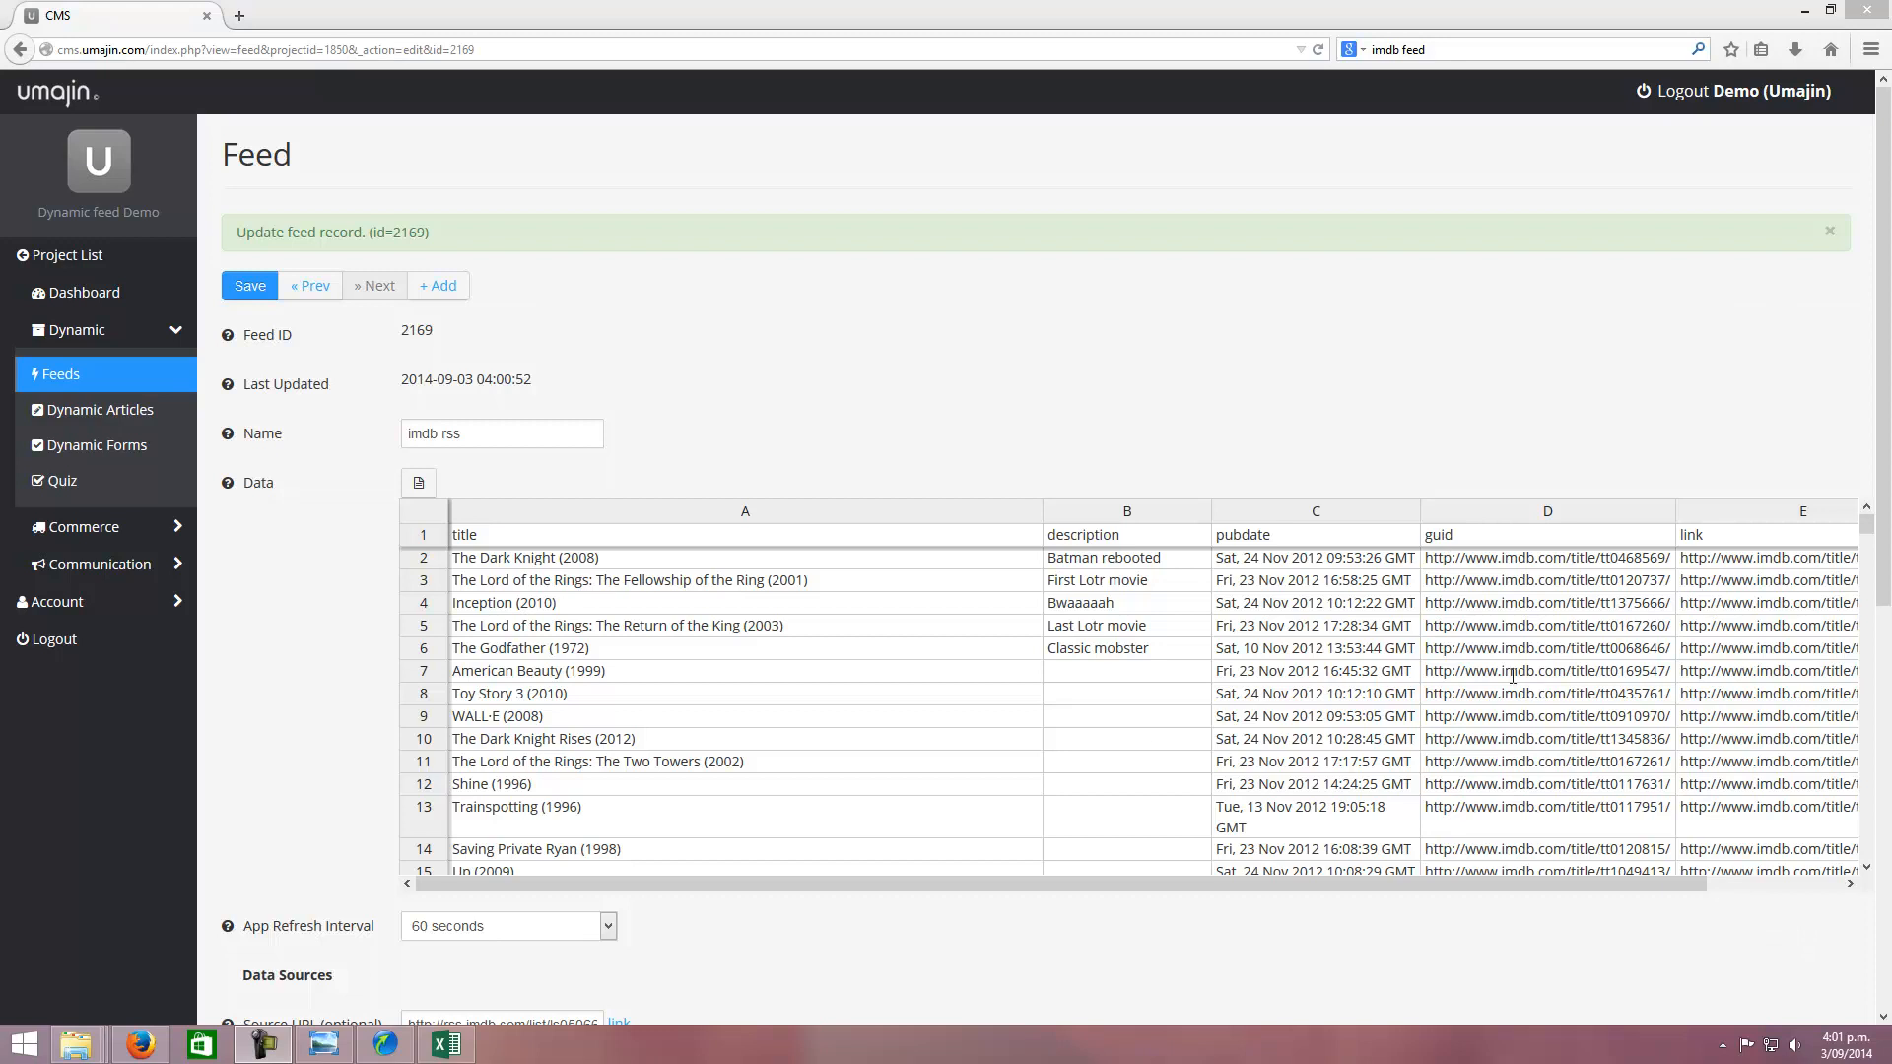
# Step: Switch to the Umajin Editor with the Dynamic feed Demo project
pyautogui.moveTo(1889, 617)
pyautogui.moveTo(388, 1052)
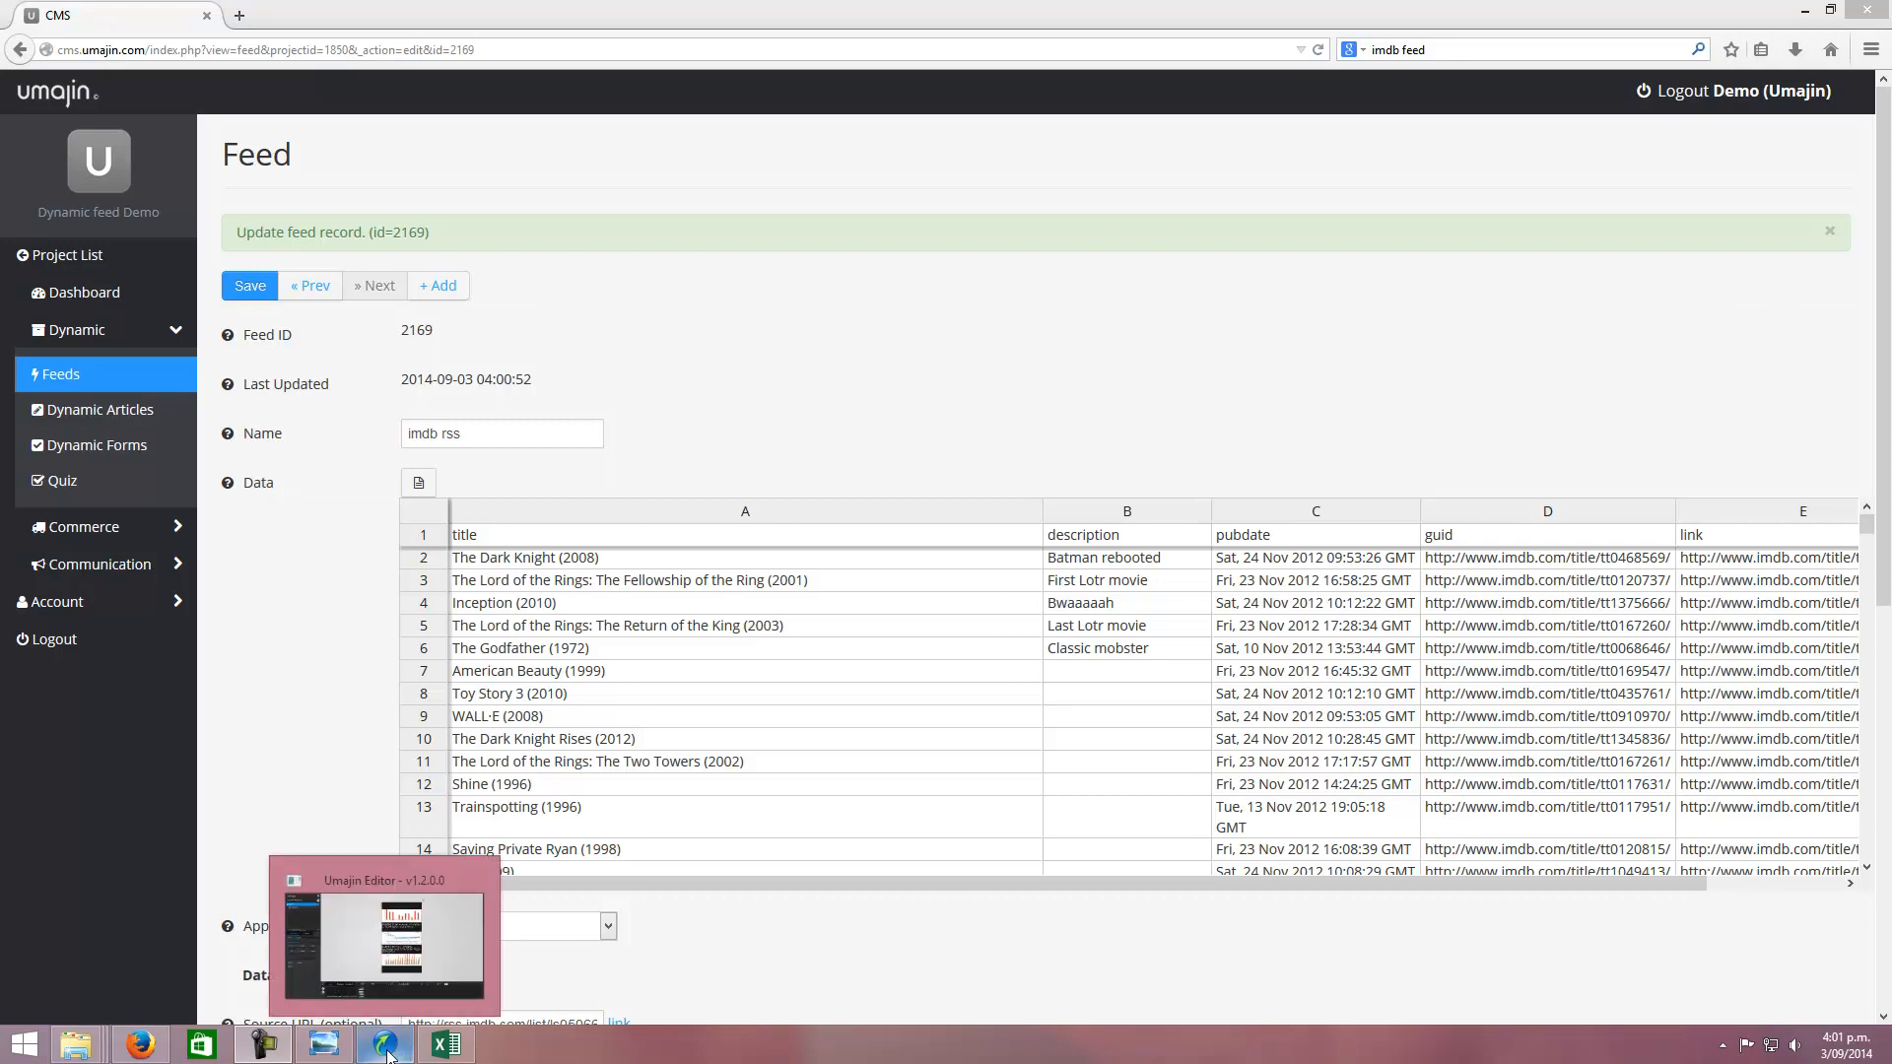
pyautogui.click(386, 1046)
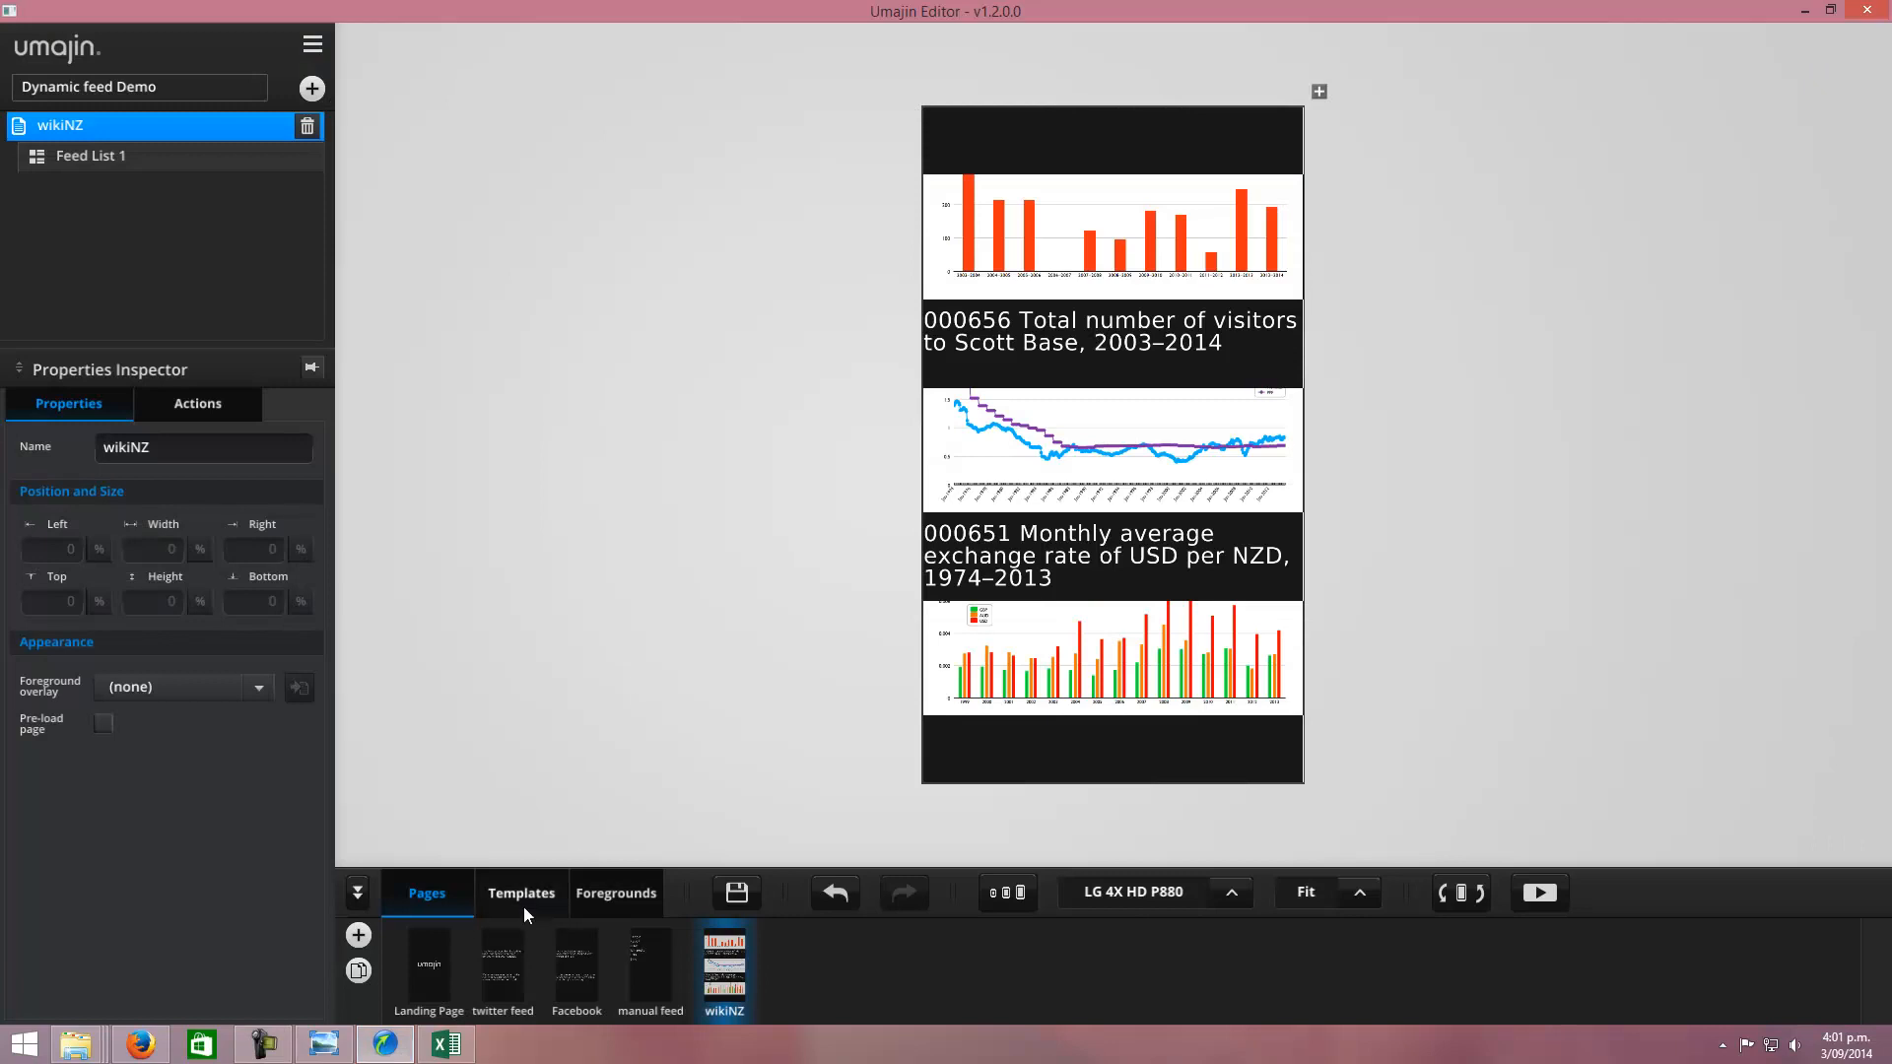
pyautogui.click(311, 89)
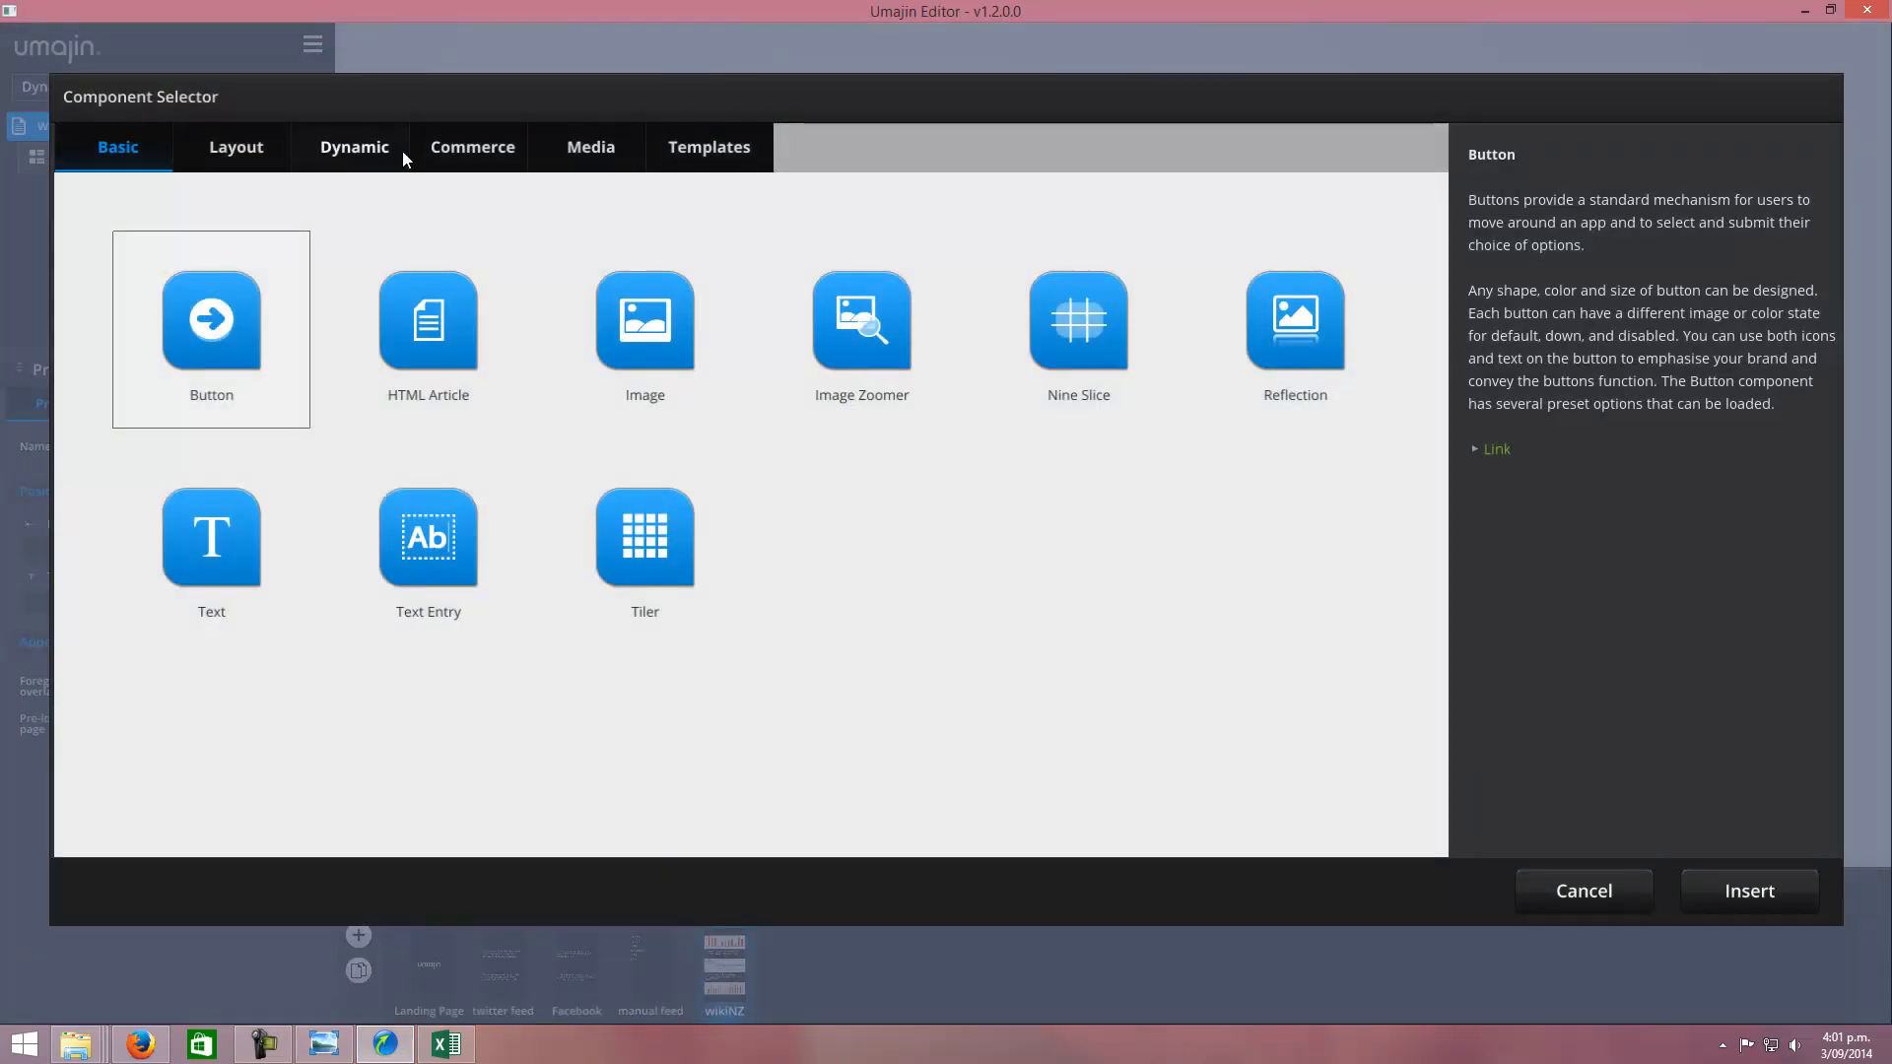
pyautogui.click(1583, 891)
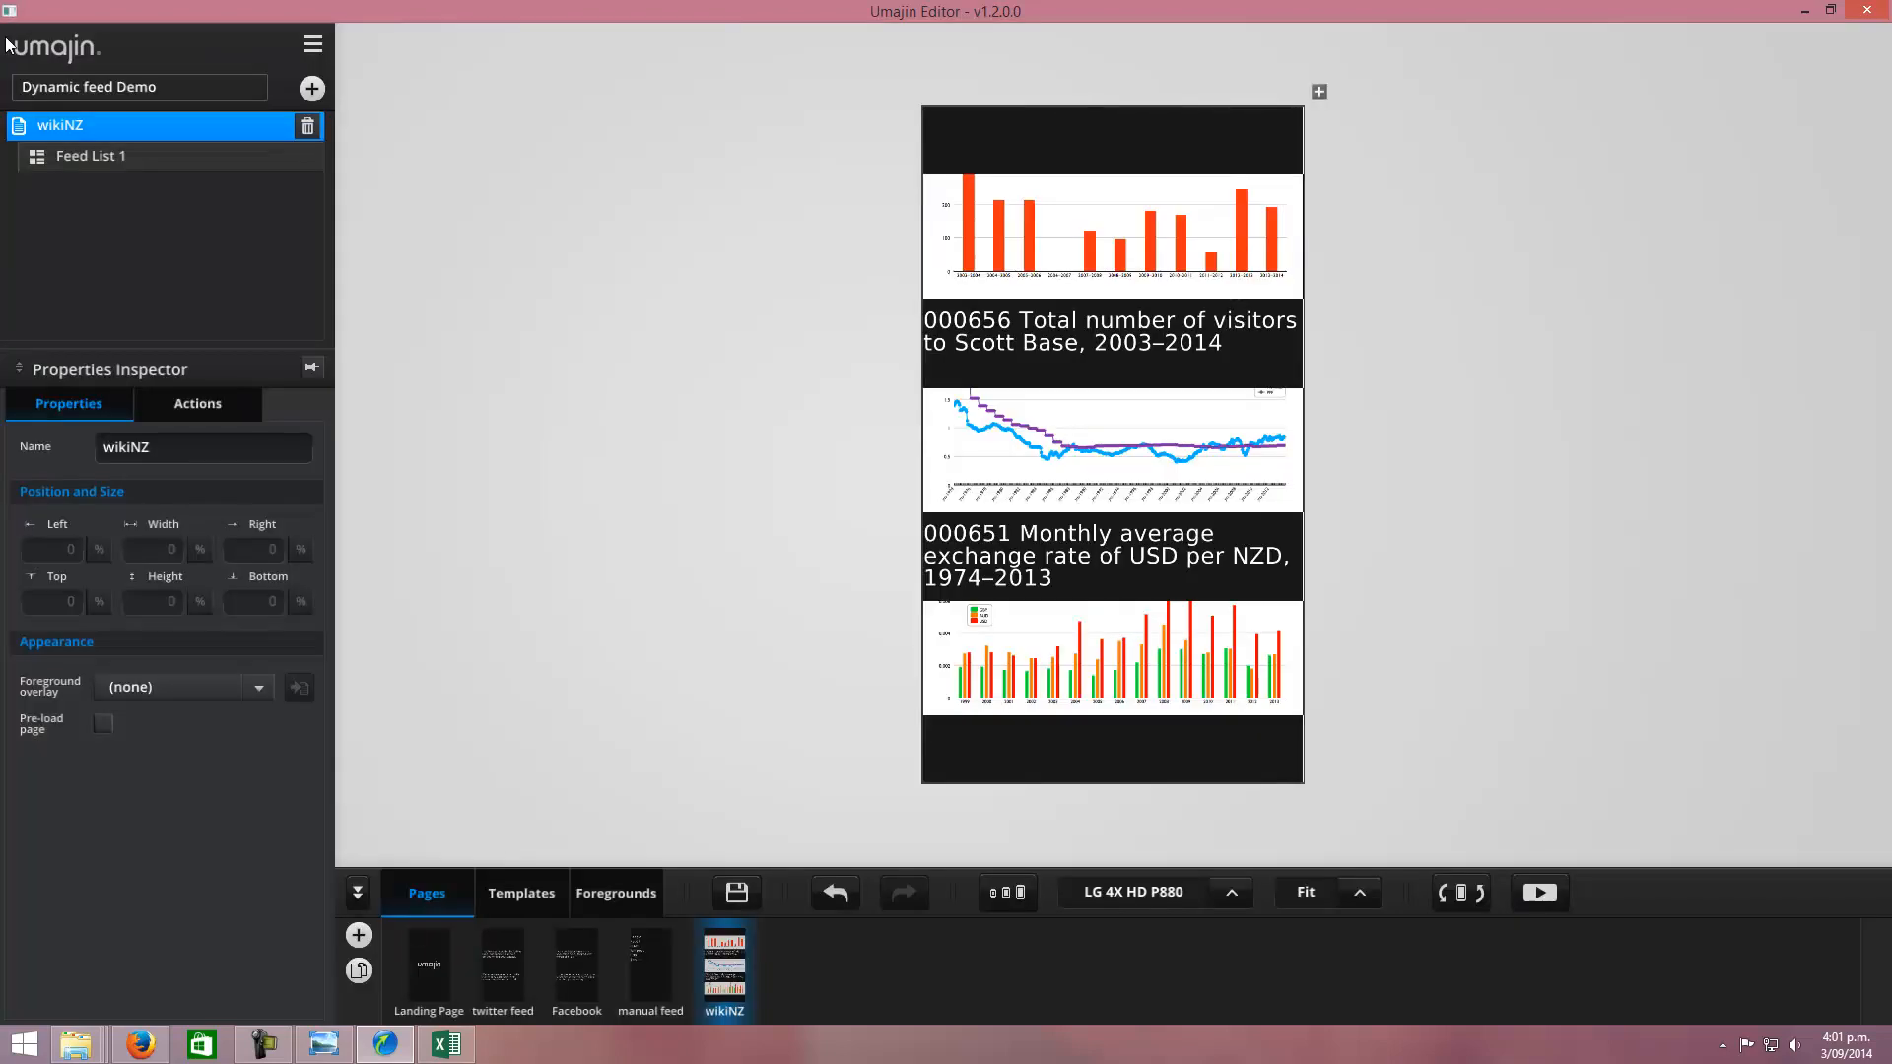
# Step: Add a new page to the project and name it movies
pyautogui.click(358, 935)
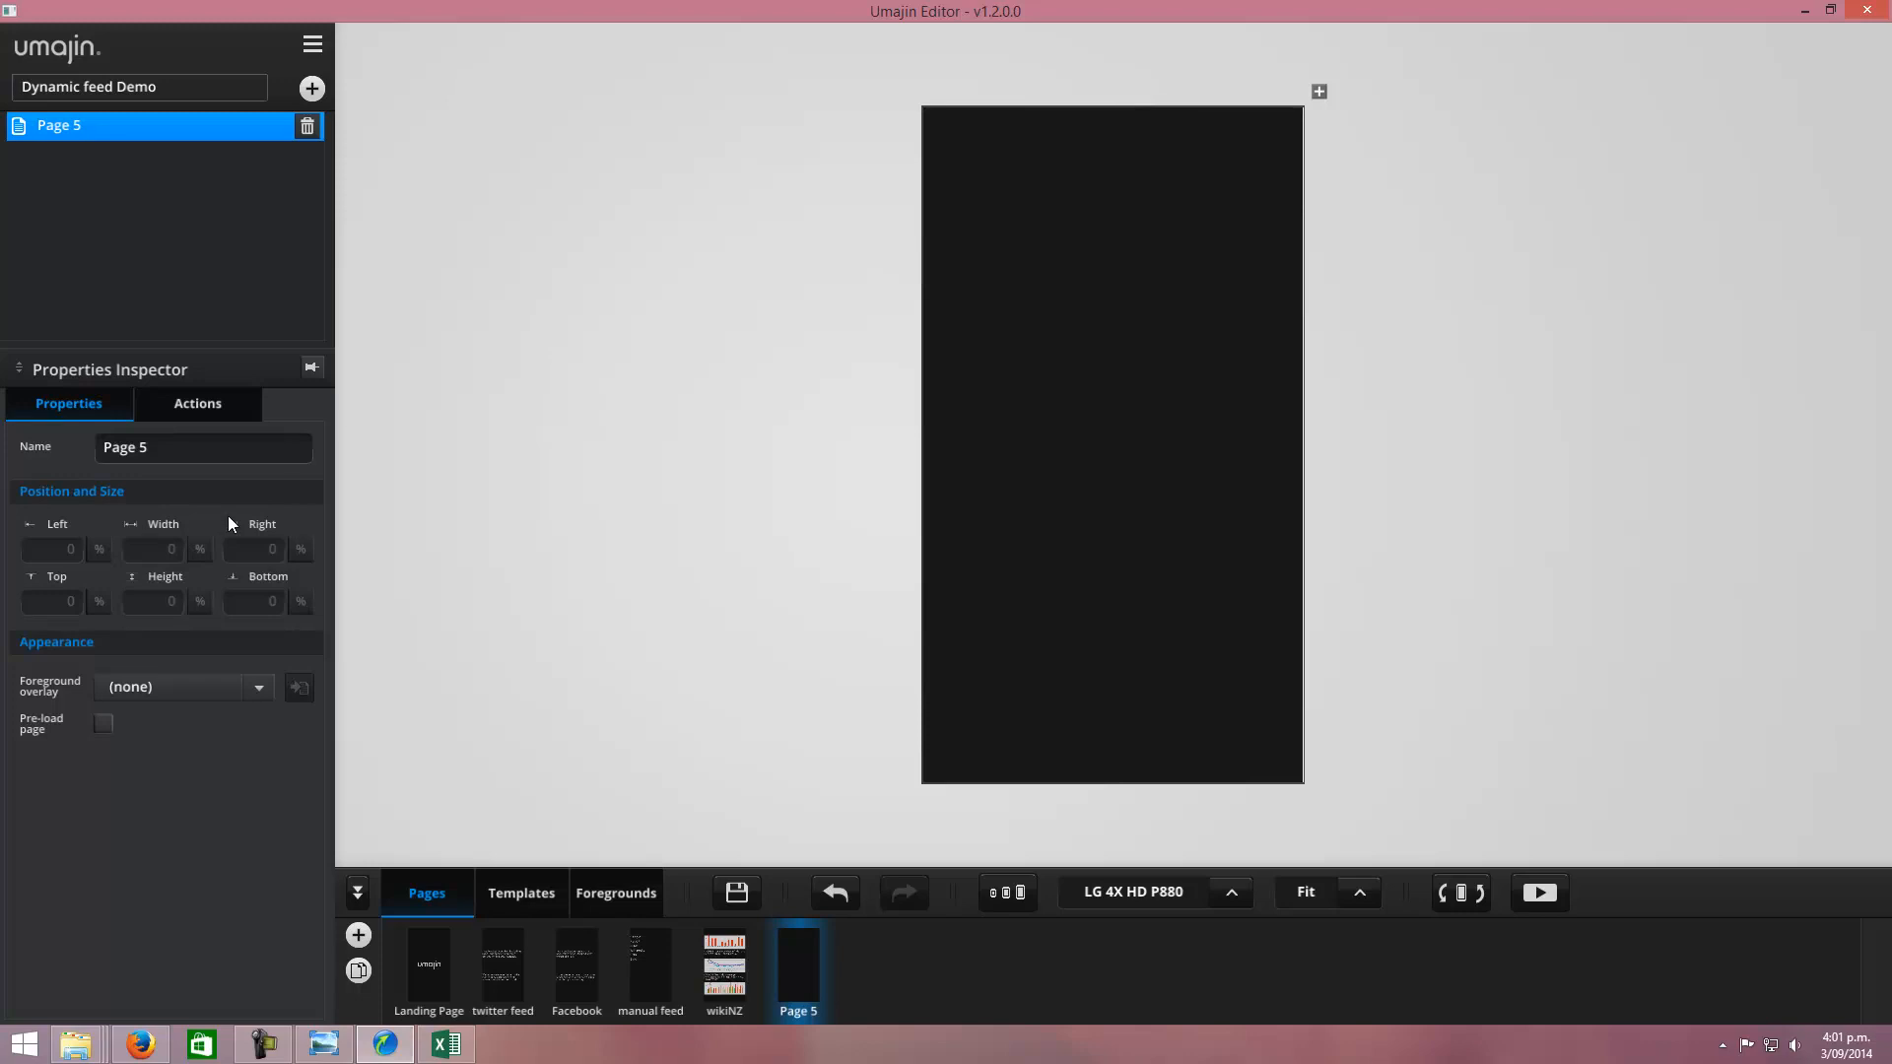
pyautogui.click(198, 454)
pyautogui.press('BackSpace')
pyautogui.press('BackSpace')
pyautogui.press('BackSpace')
pyautogui.press('BackSpace')
pyautogui.press('BackSpace')
pyautogui.press('BackSpace')
pyautogui.write('movies')
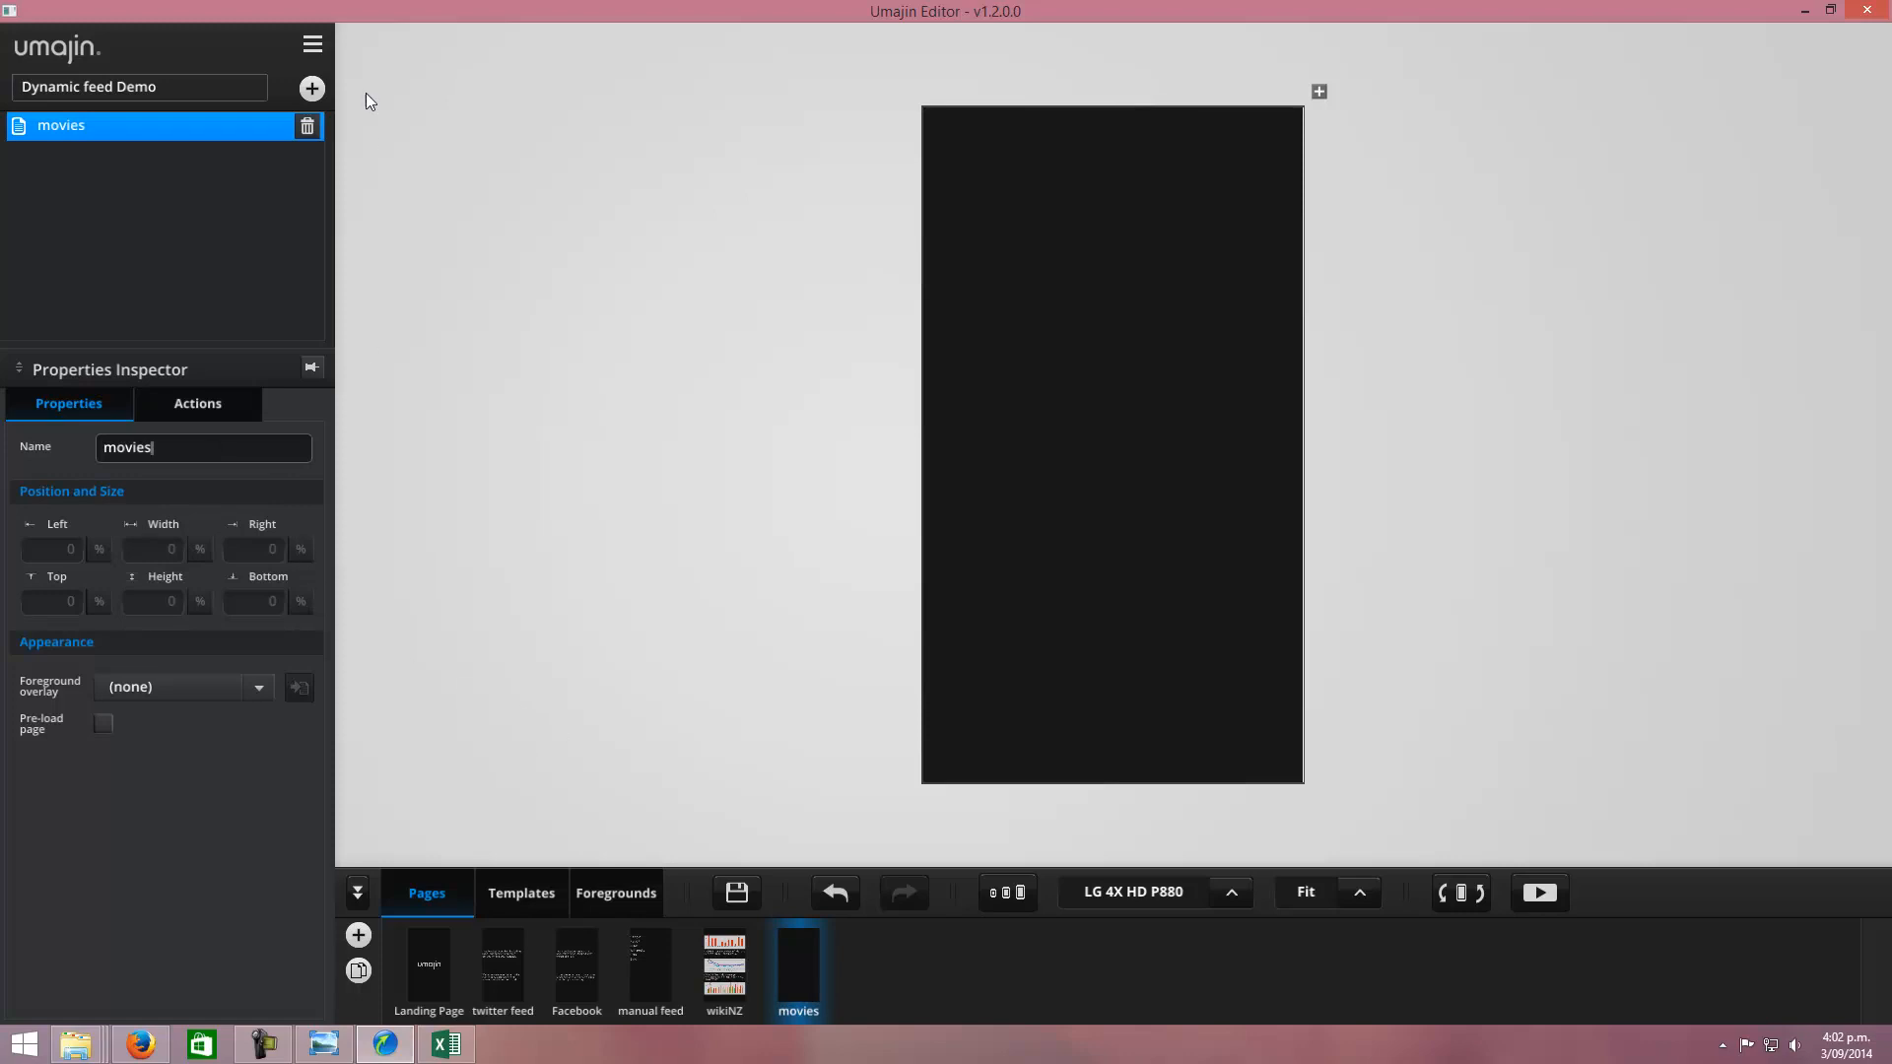
# Step: Insert a dynamic Feed List component on the movies page
pyautogui.click(311, 88)
pyautogui.click(340, 145)
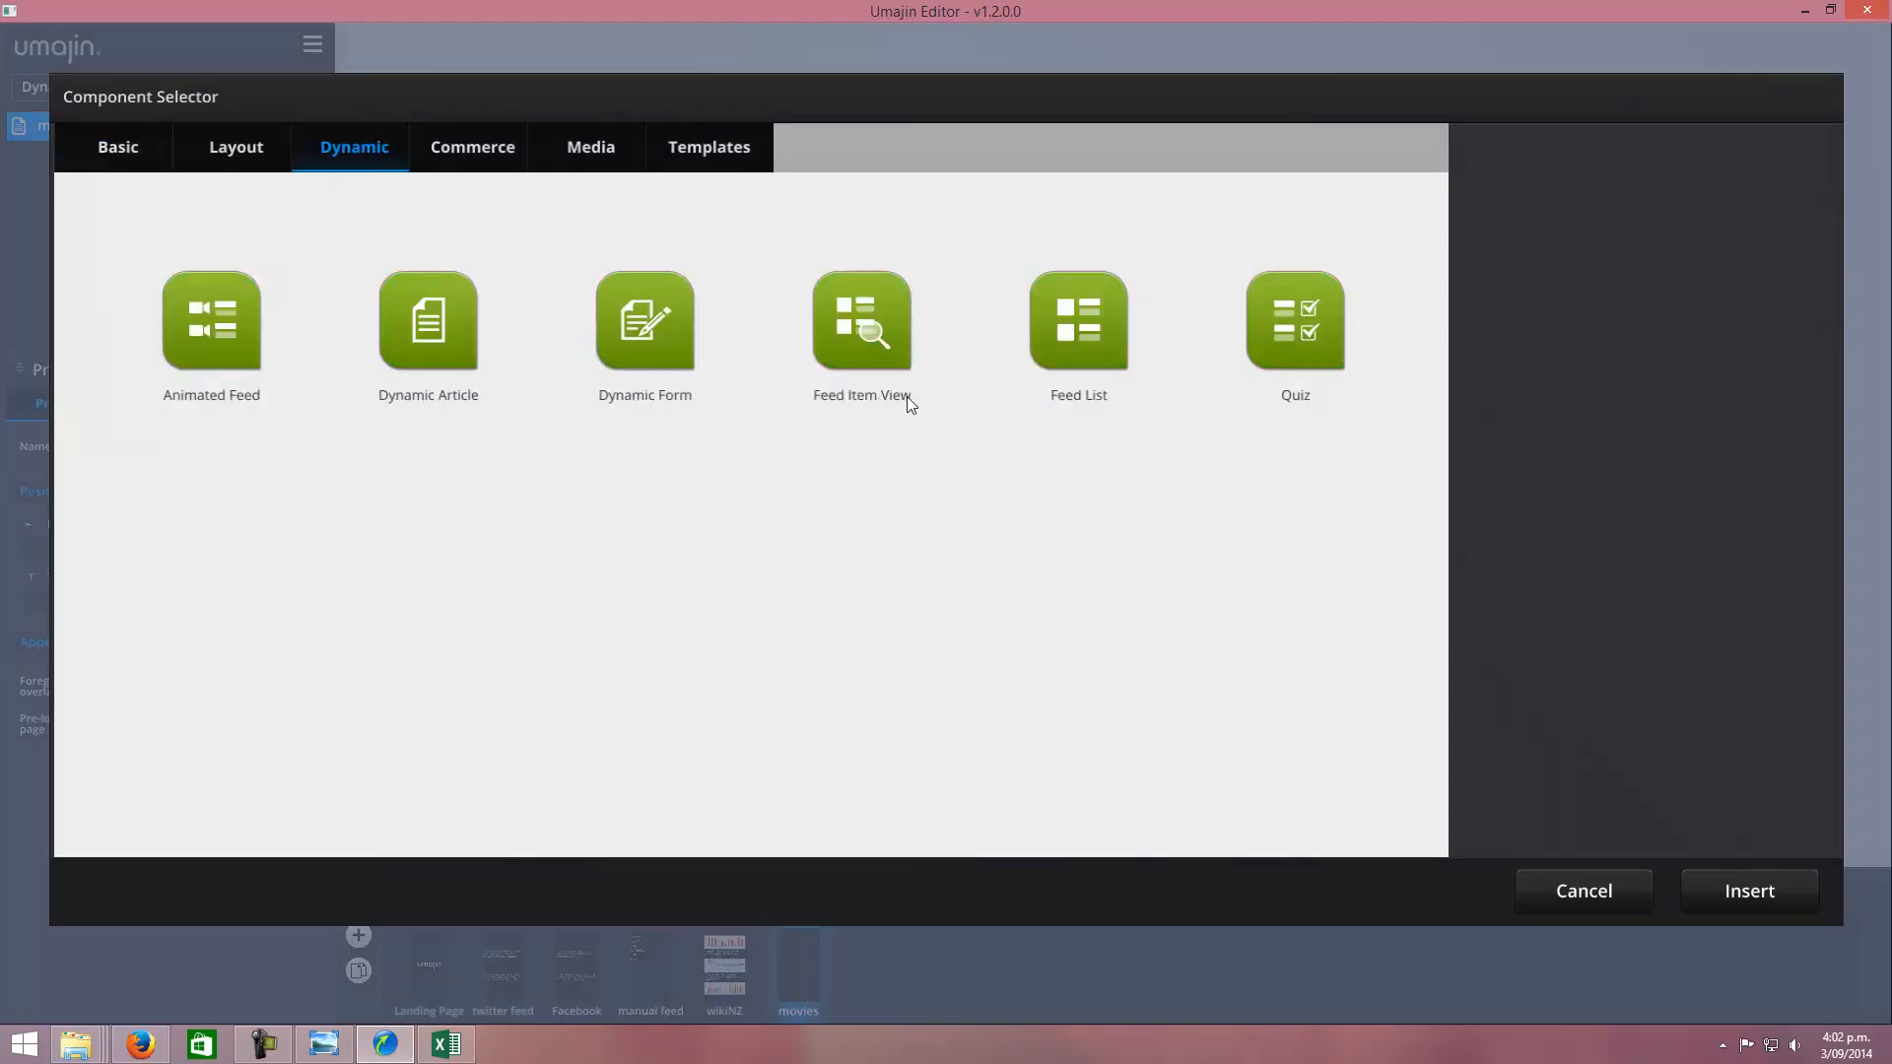
pyautogui.click(1035, 306)
pyautogui.click(1731, 893)
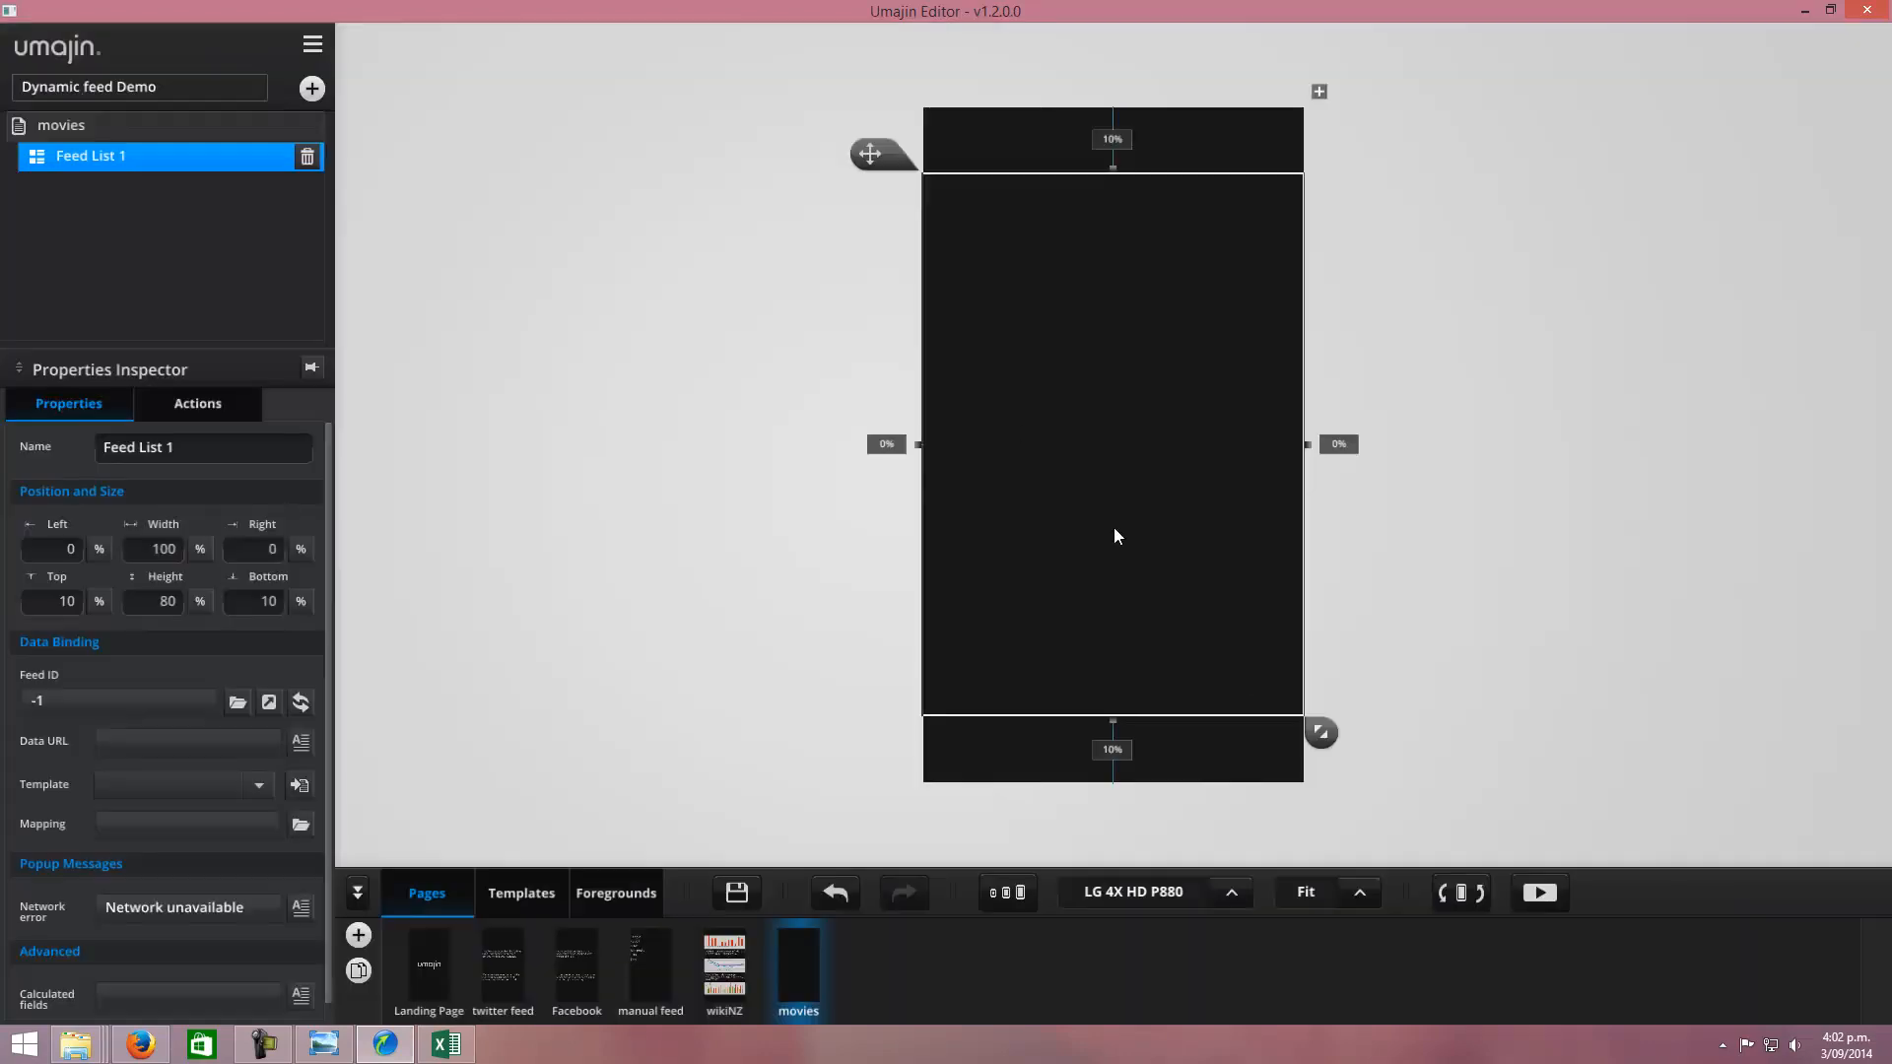
# Step: Bind the feed list to the 2169 - imdb rss feed and assign the favsites template
pyautogui.click(241, 704)
pyautogui.click(154, 359)
pyautogui.click(260, 785)
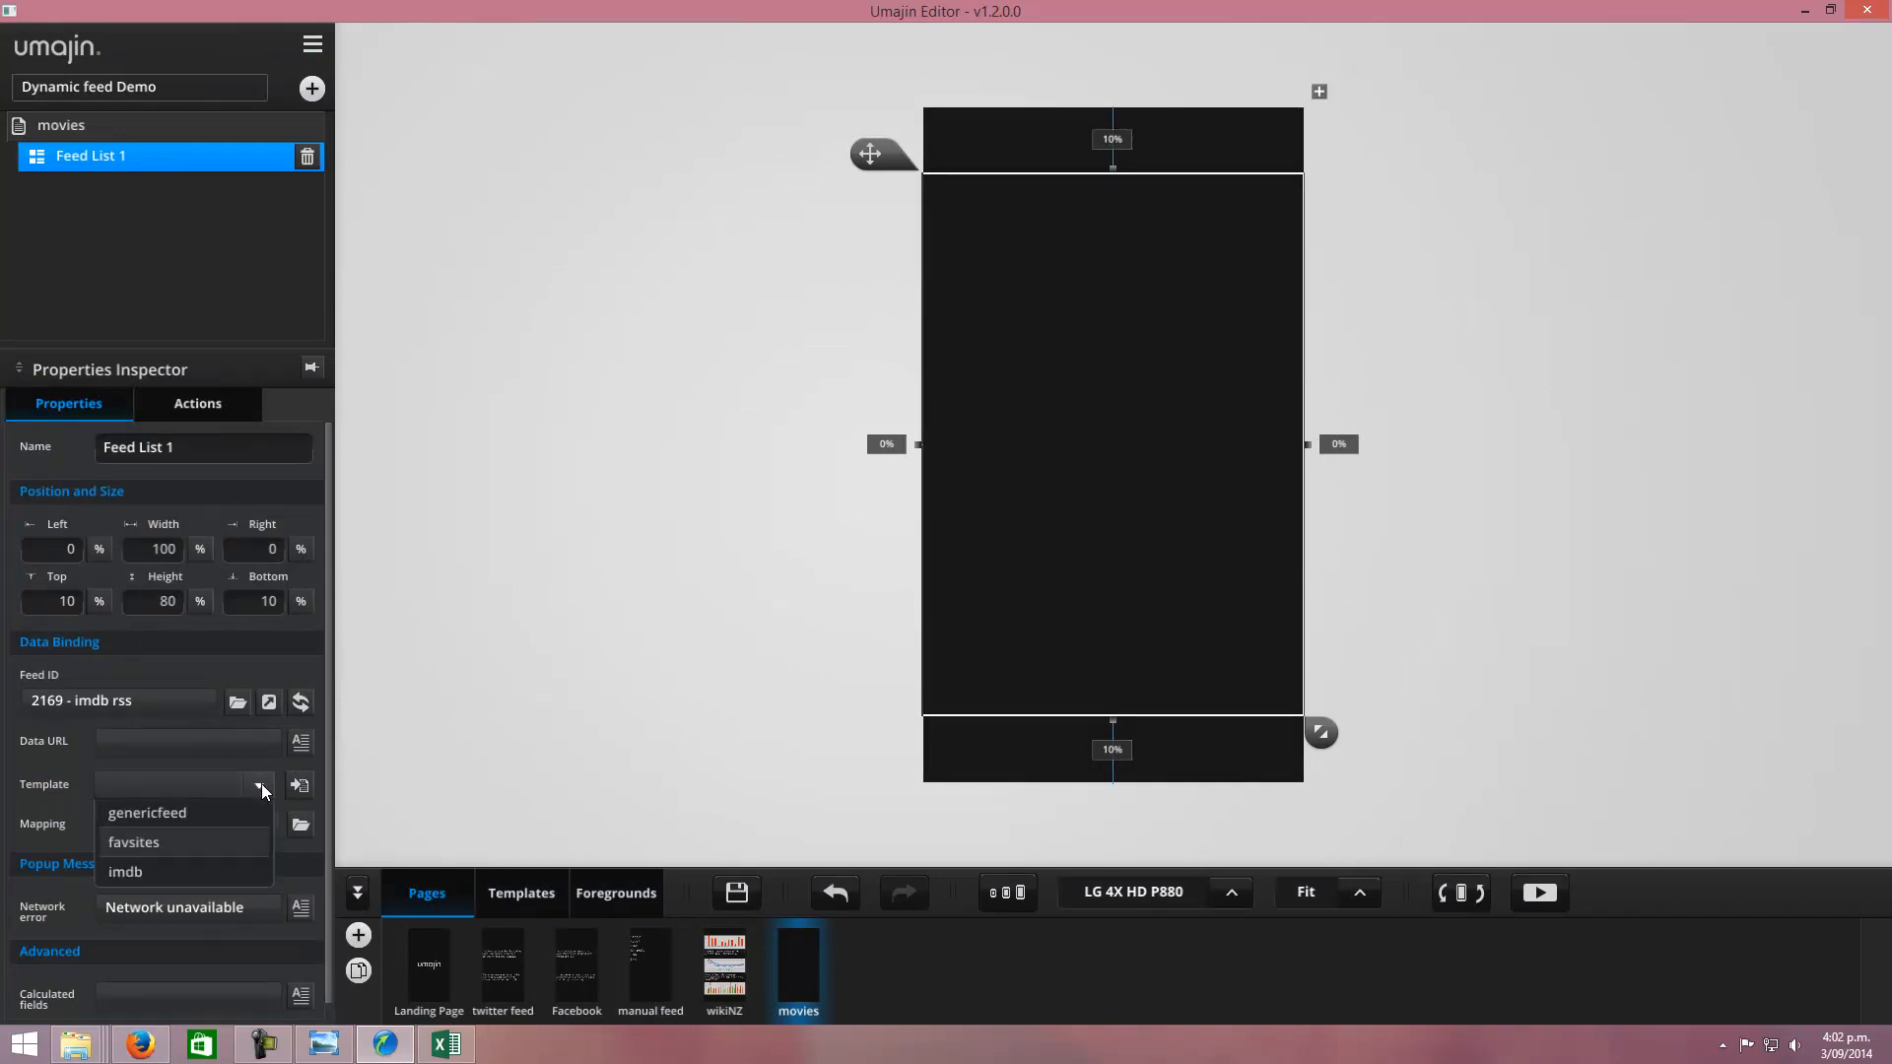
pyautogui.click(164, 848)
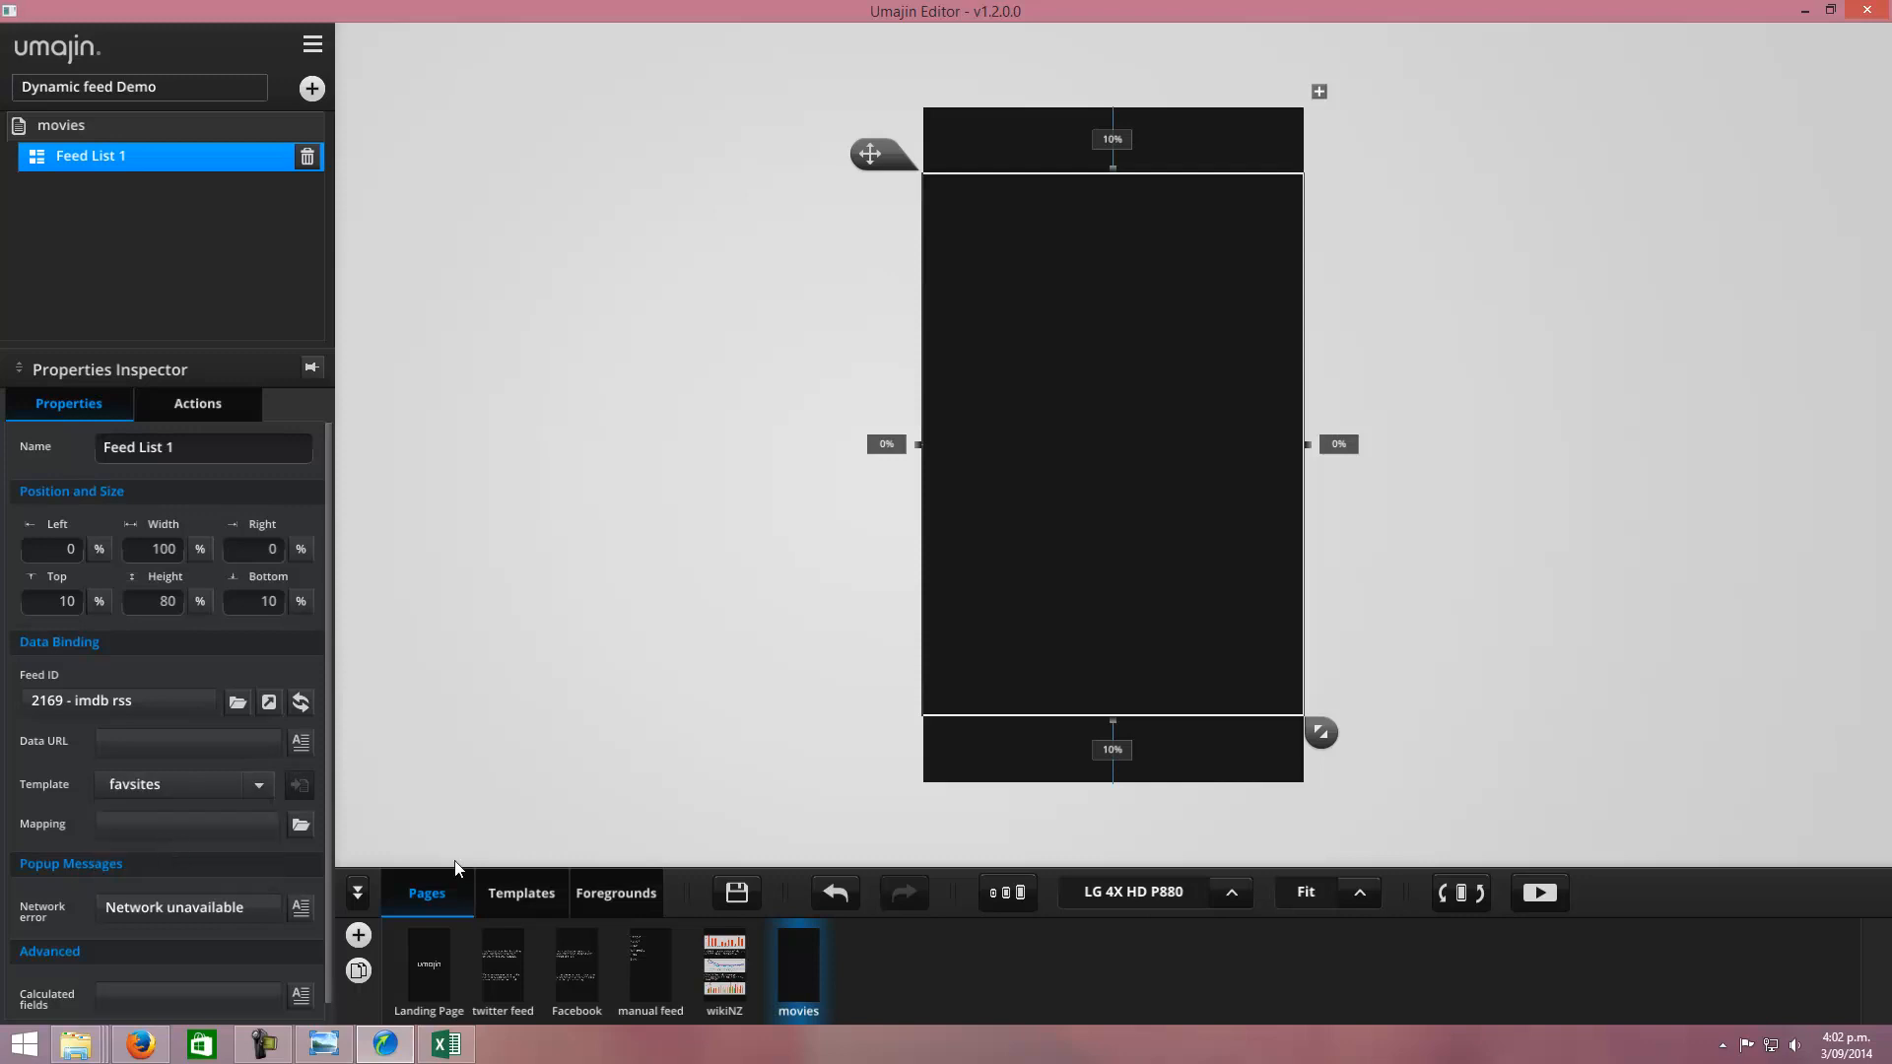
# Step: Check the favsites template, and map the feed's title field to its Text 1 component in the feed list's mapping
pyautogui.click(524, 894)
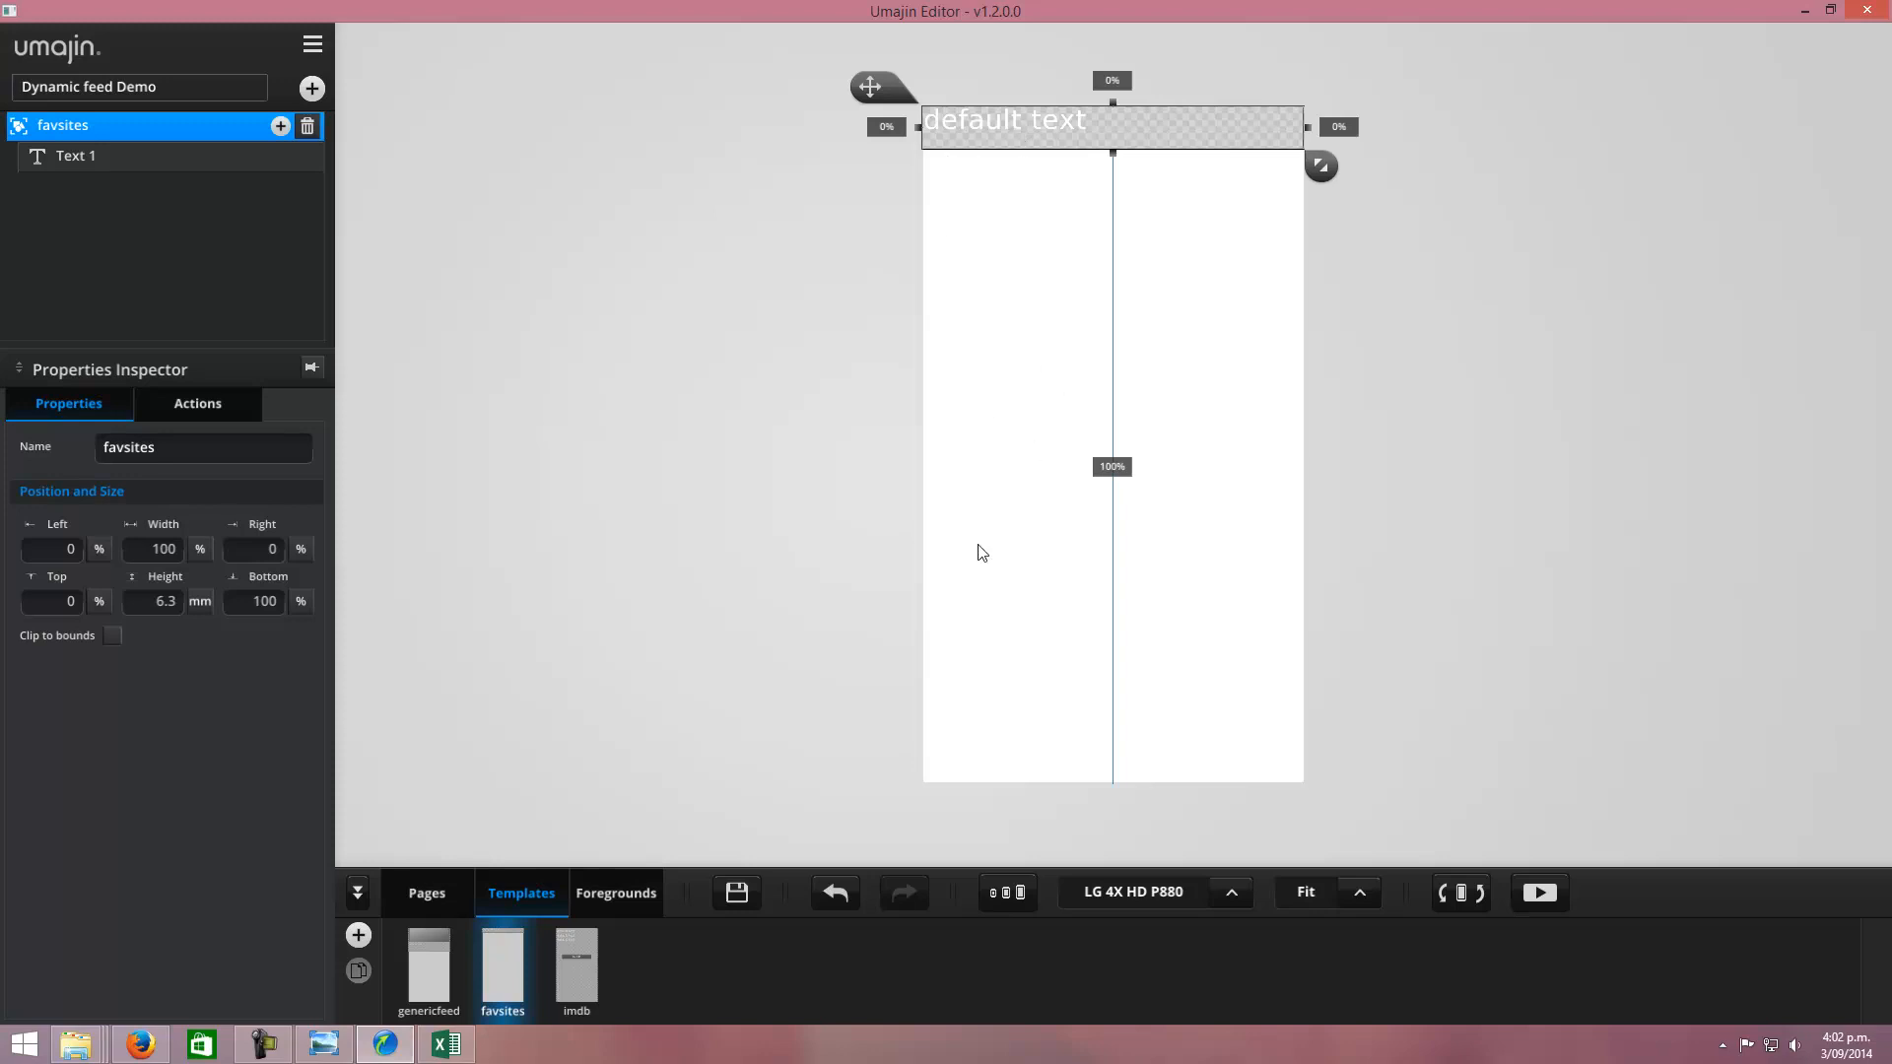
pyautogui.click(426, 896)
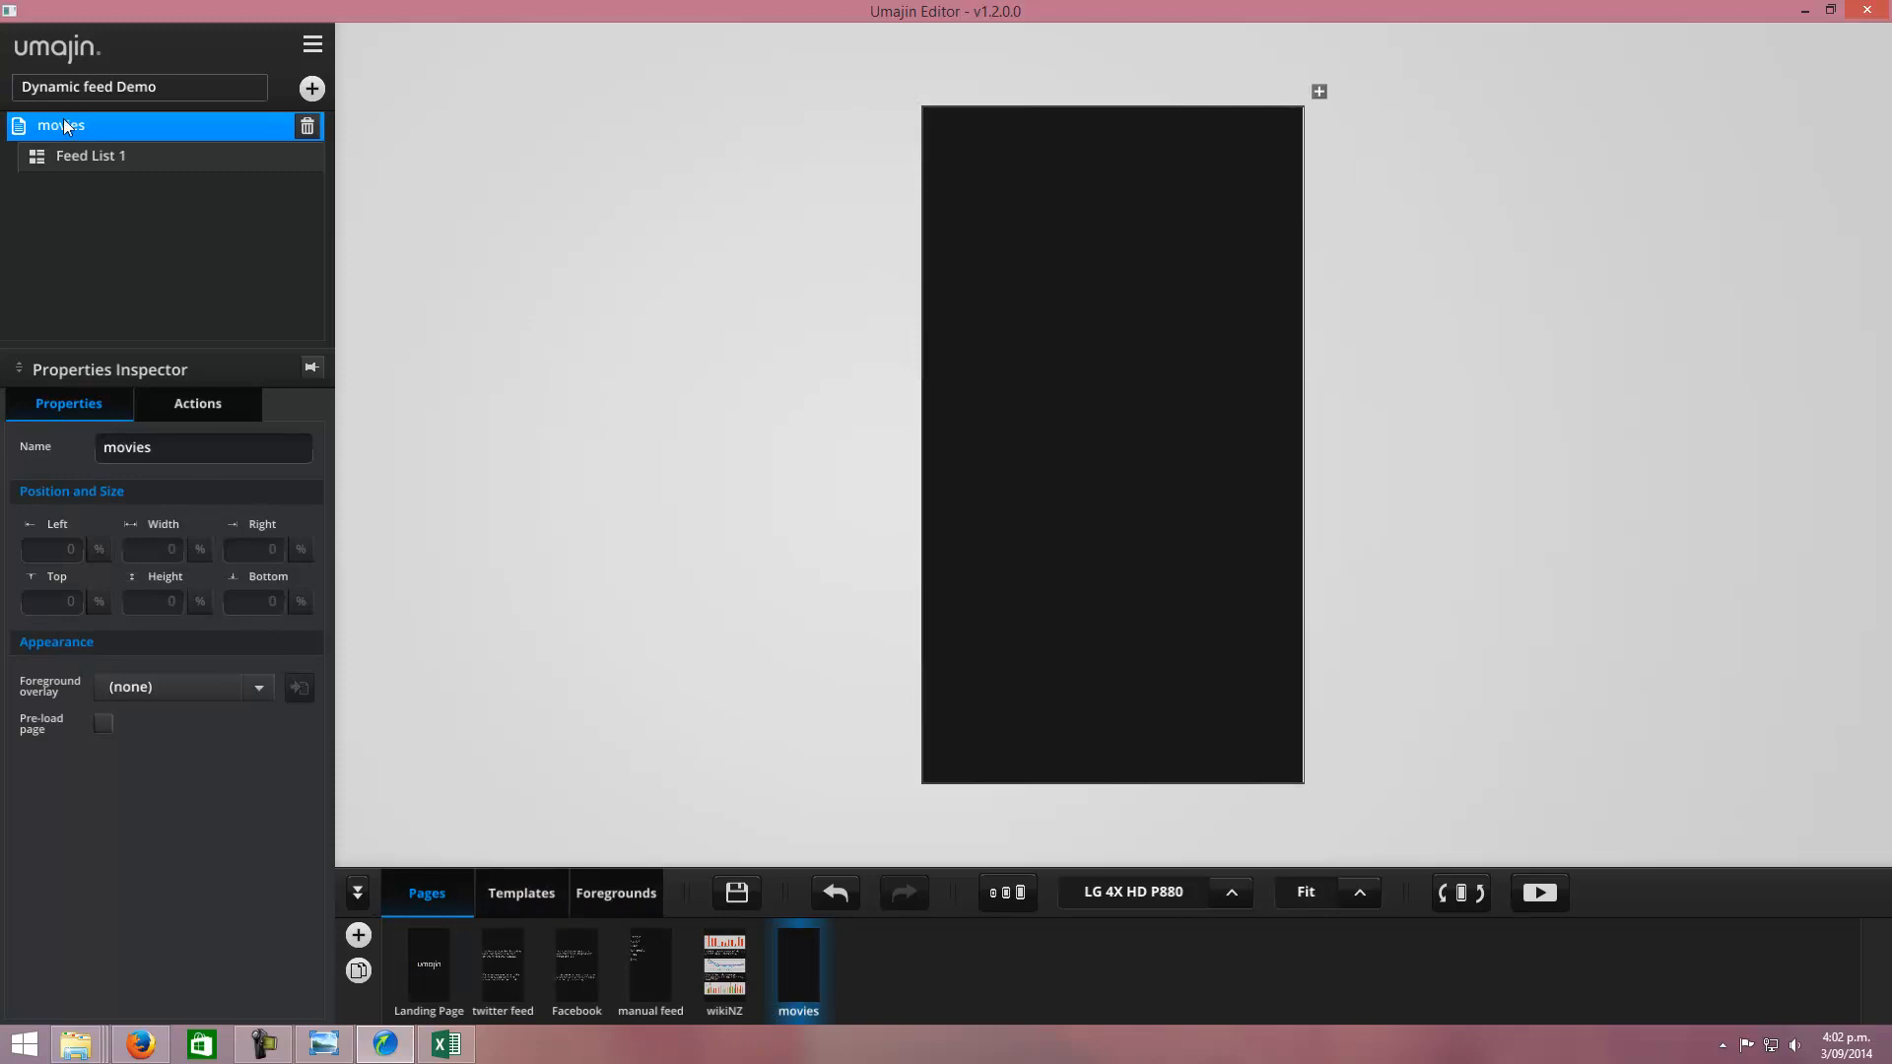
pyautogui.click(96, 162)
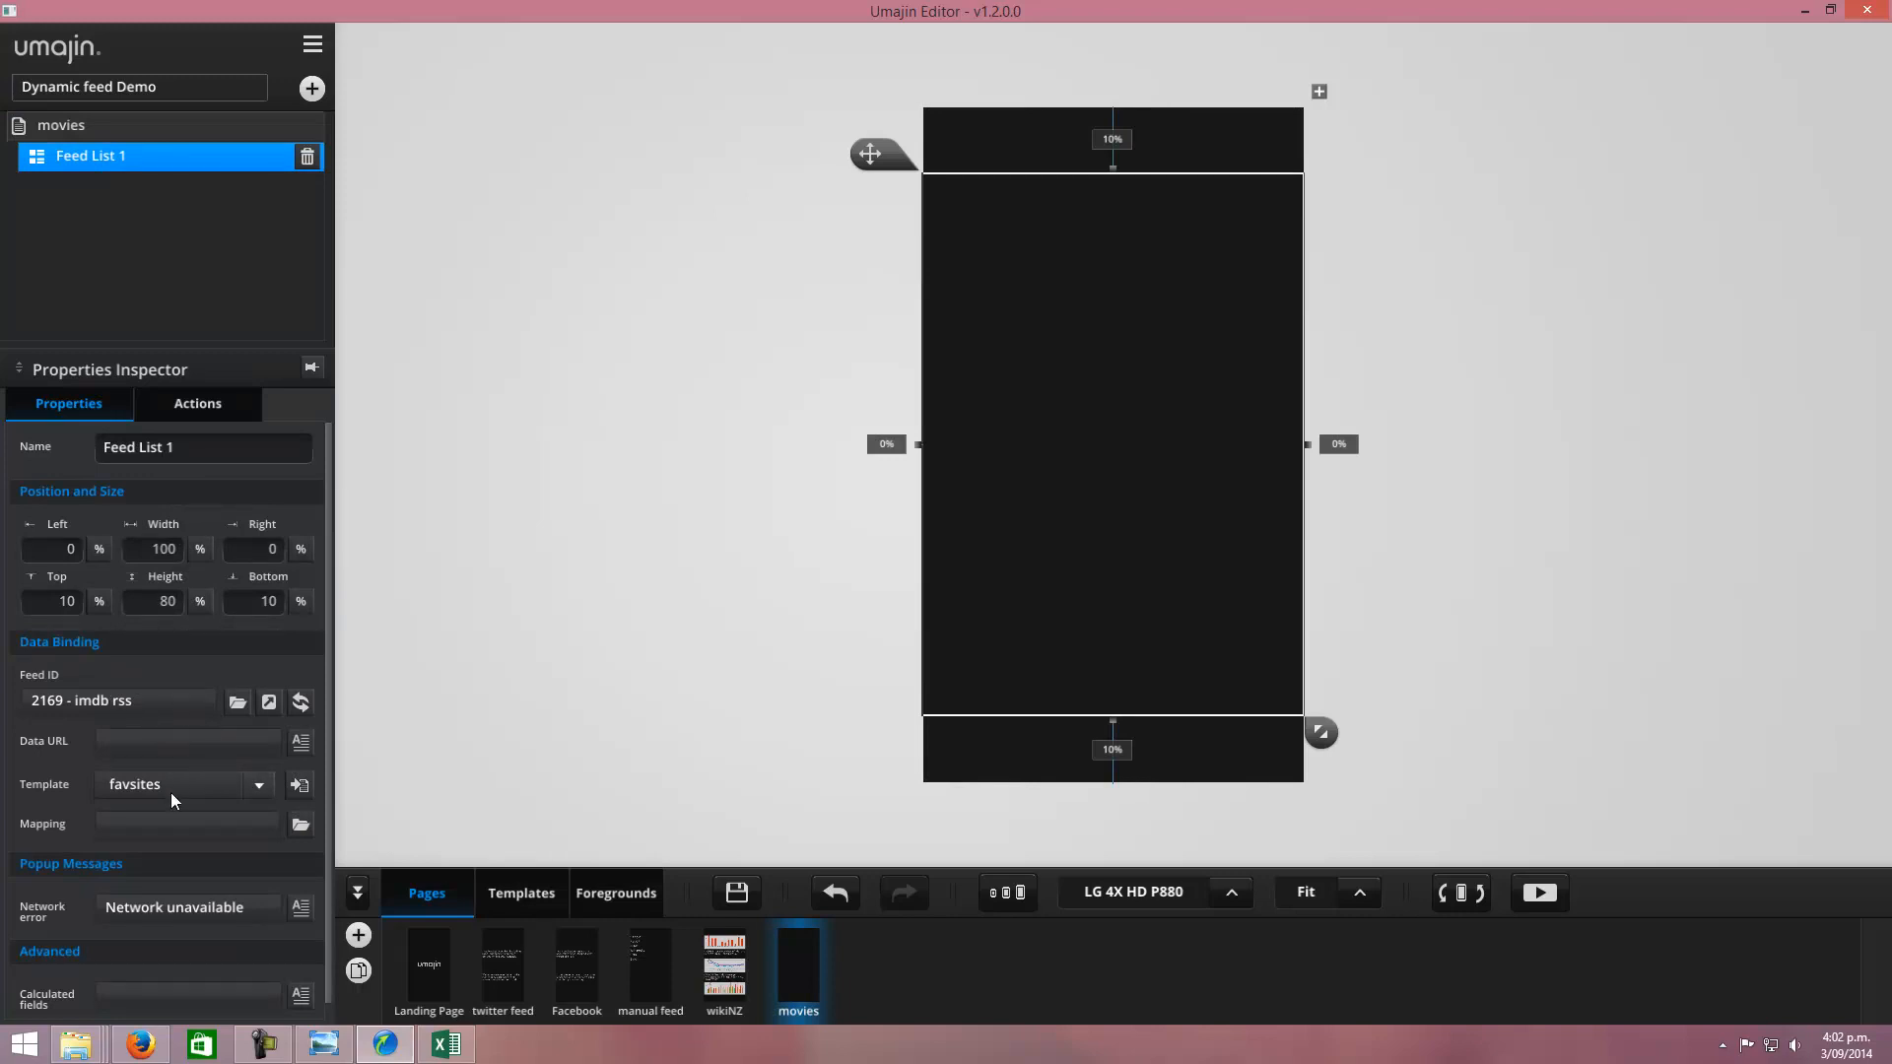
pyautogui.click(300, 824)
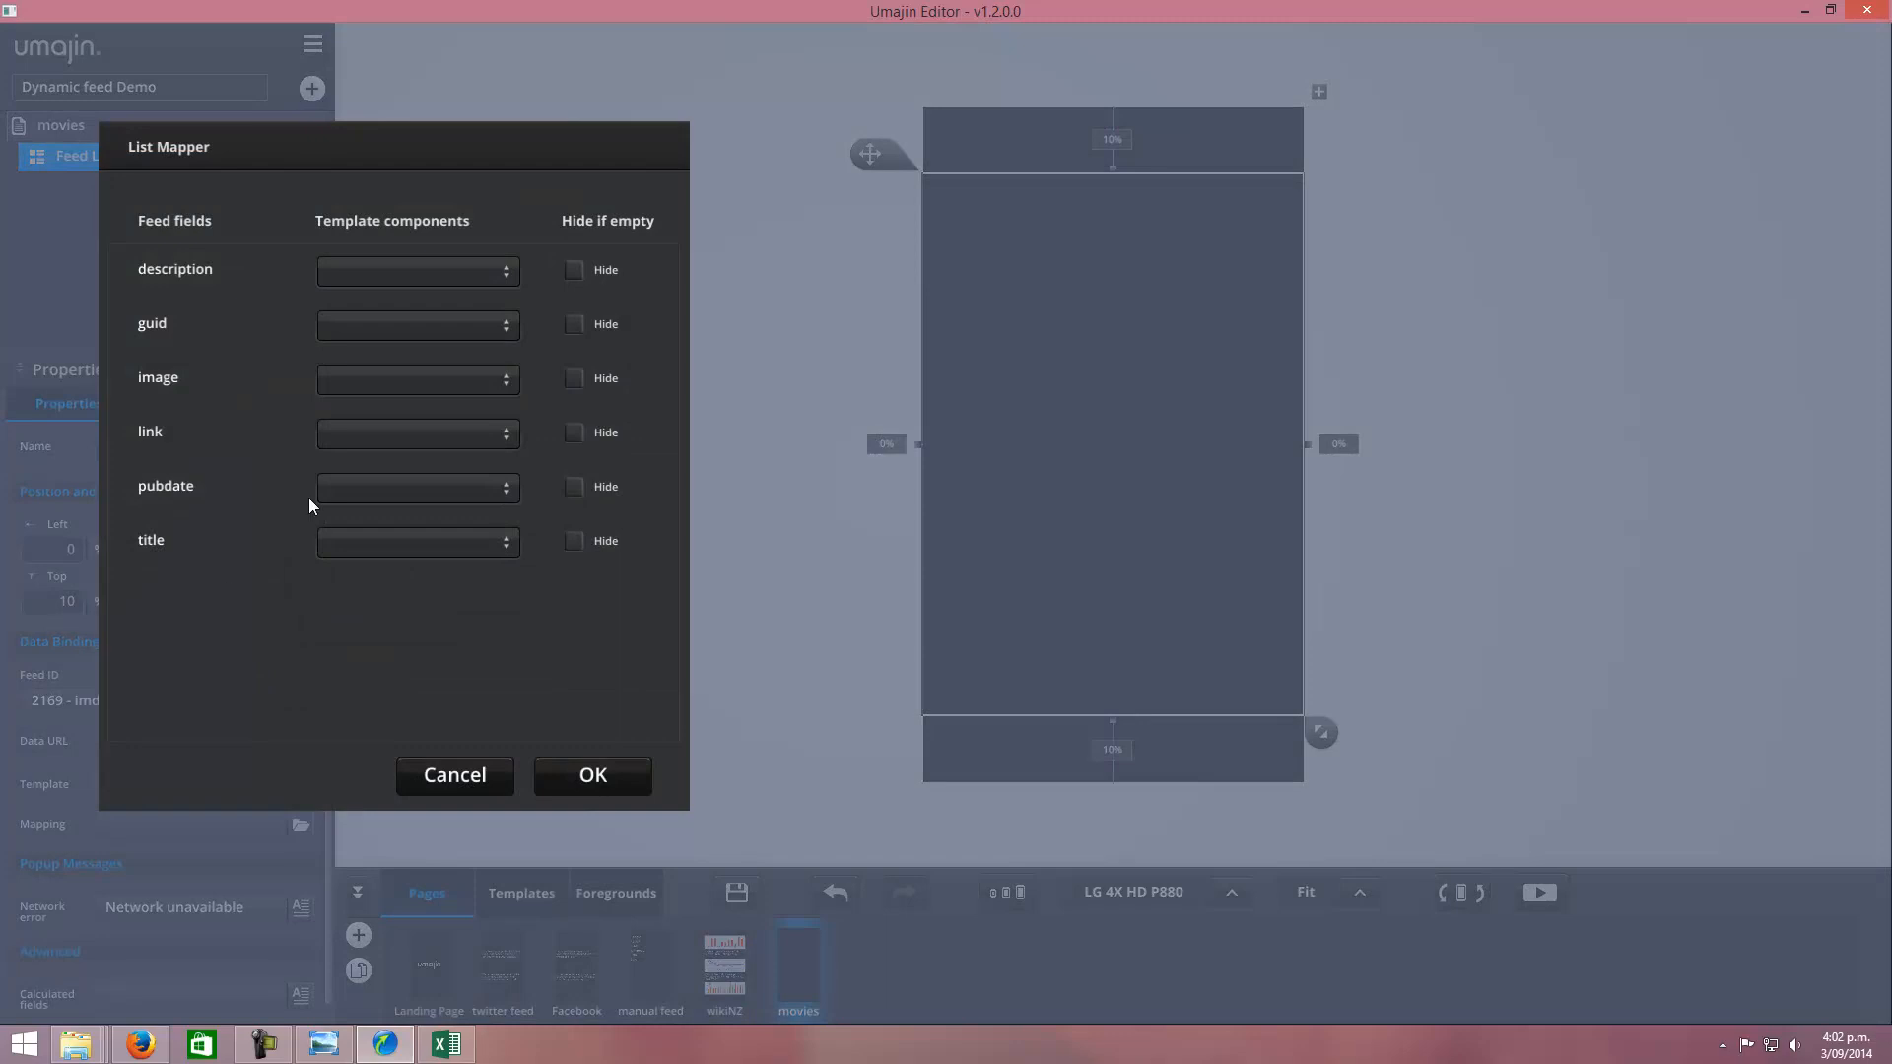
pyautogui.click(377, 548)
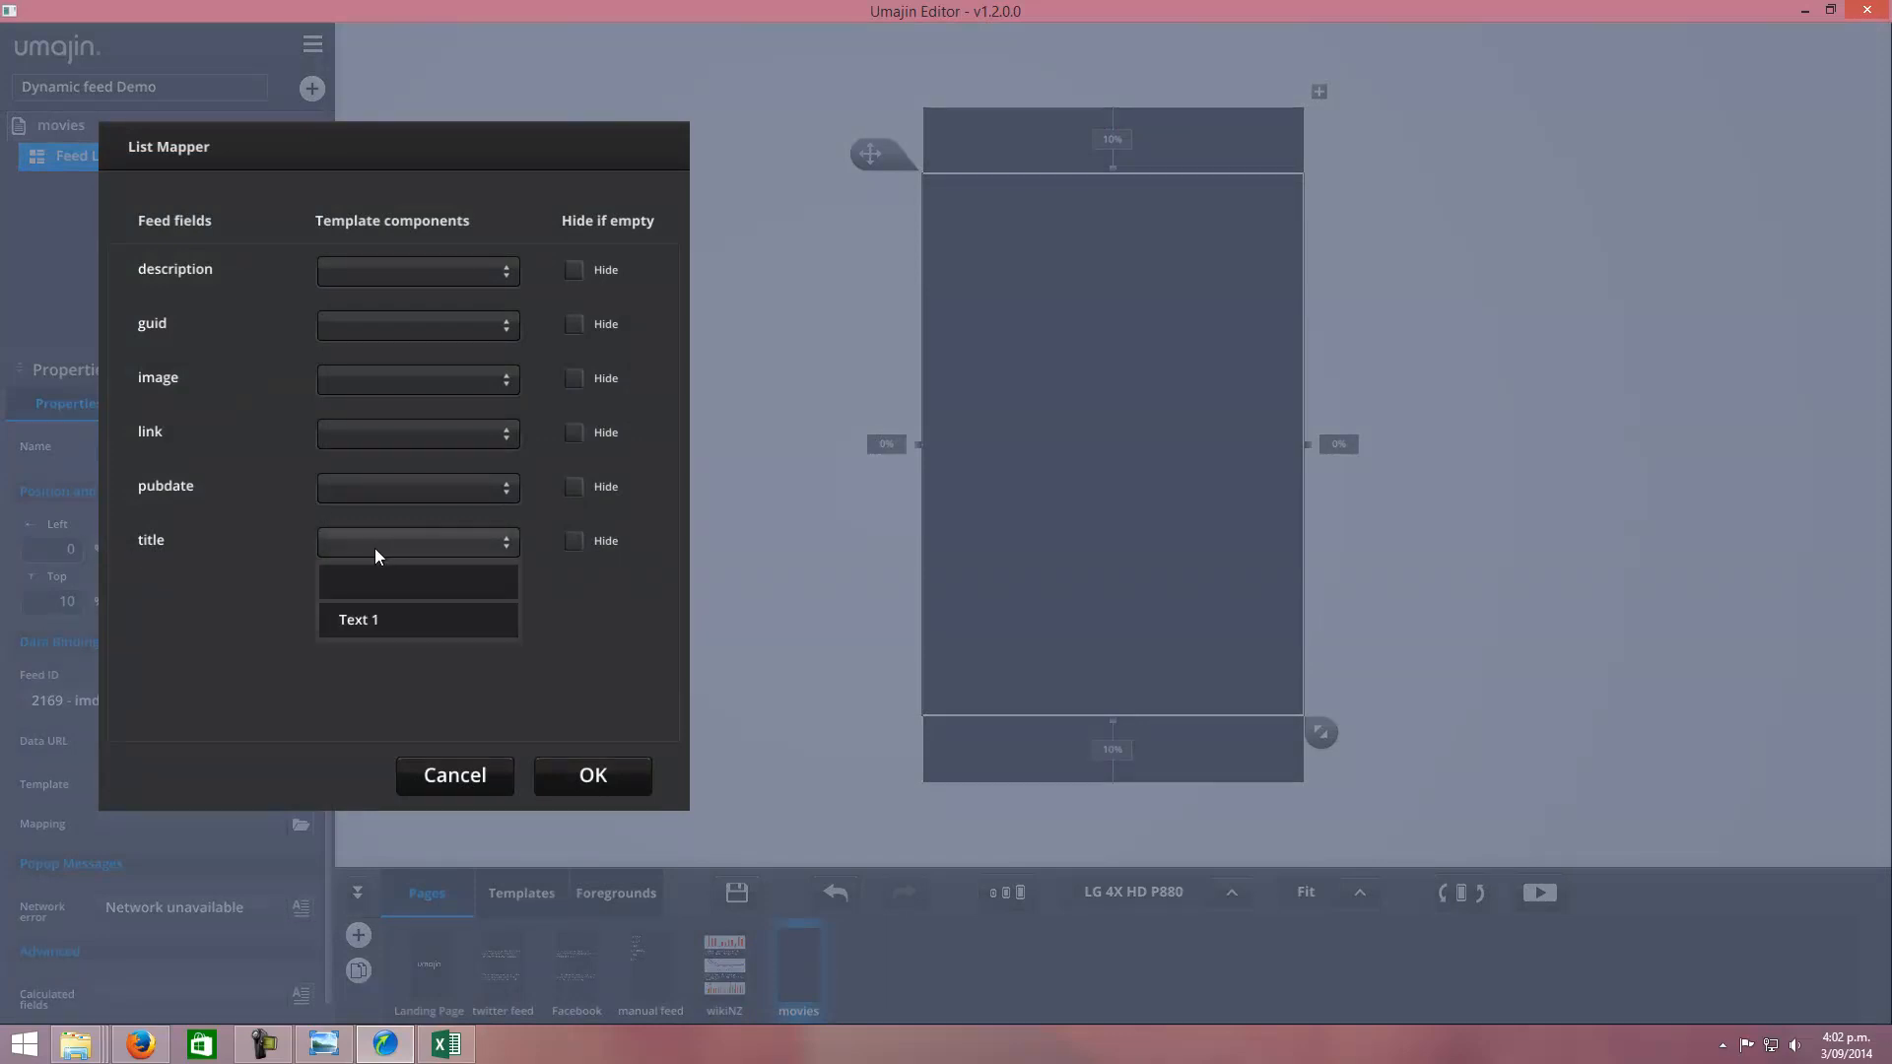
pyautogui.click(377, 621)
pyautogui.click(581, 777)
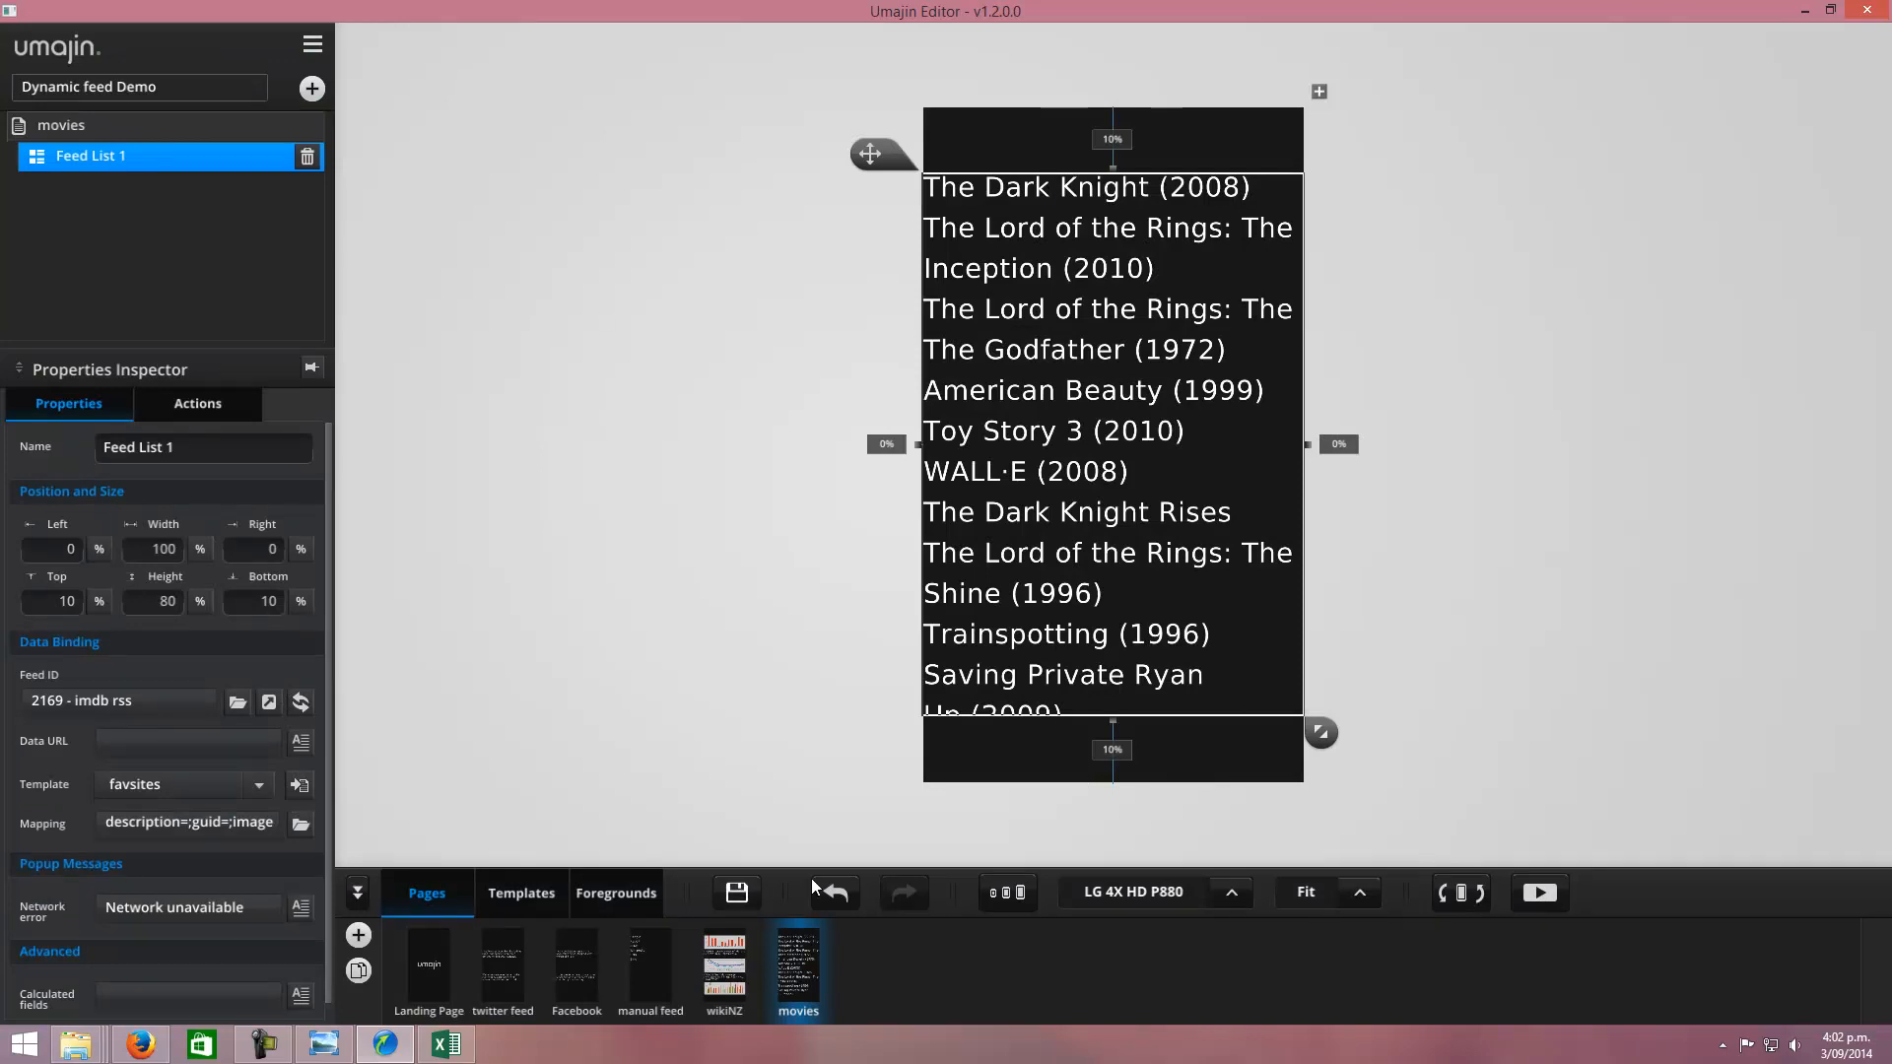
# Step: Preview the movies page, scroll through the list of movie titles in both directions, and close the preview
pyautogui.click(1539, 892)
pyautogui.moveTo(892, 809); pyautogui.dragTo(986, 54)
pyautogui.moveTo(872, 769); pyautogui.dragTo(917, 246)
pyautogui.moveTo(885, 580); pyautogui.dragTo(882, 828)
pyautogui.moveTo(867, 323); pyautogui.dragTo(882, 607)
pyautogui.moveTo(848, 347); pyautogui.dragTo(880, 924)
pyautogui.moveTo(907, 621); pyautogui.dragTo(884, 974)
pyautogui.click(1172, 999)
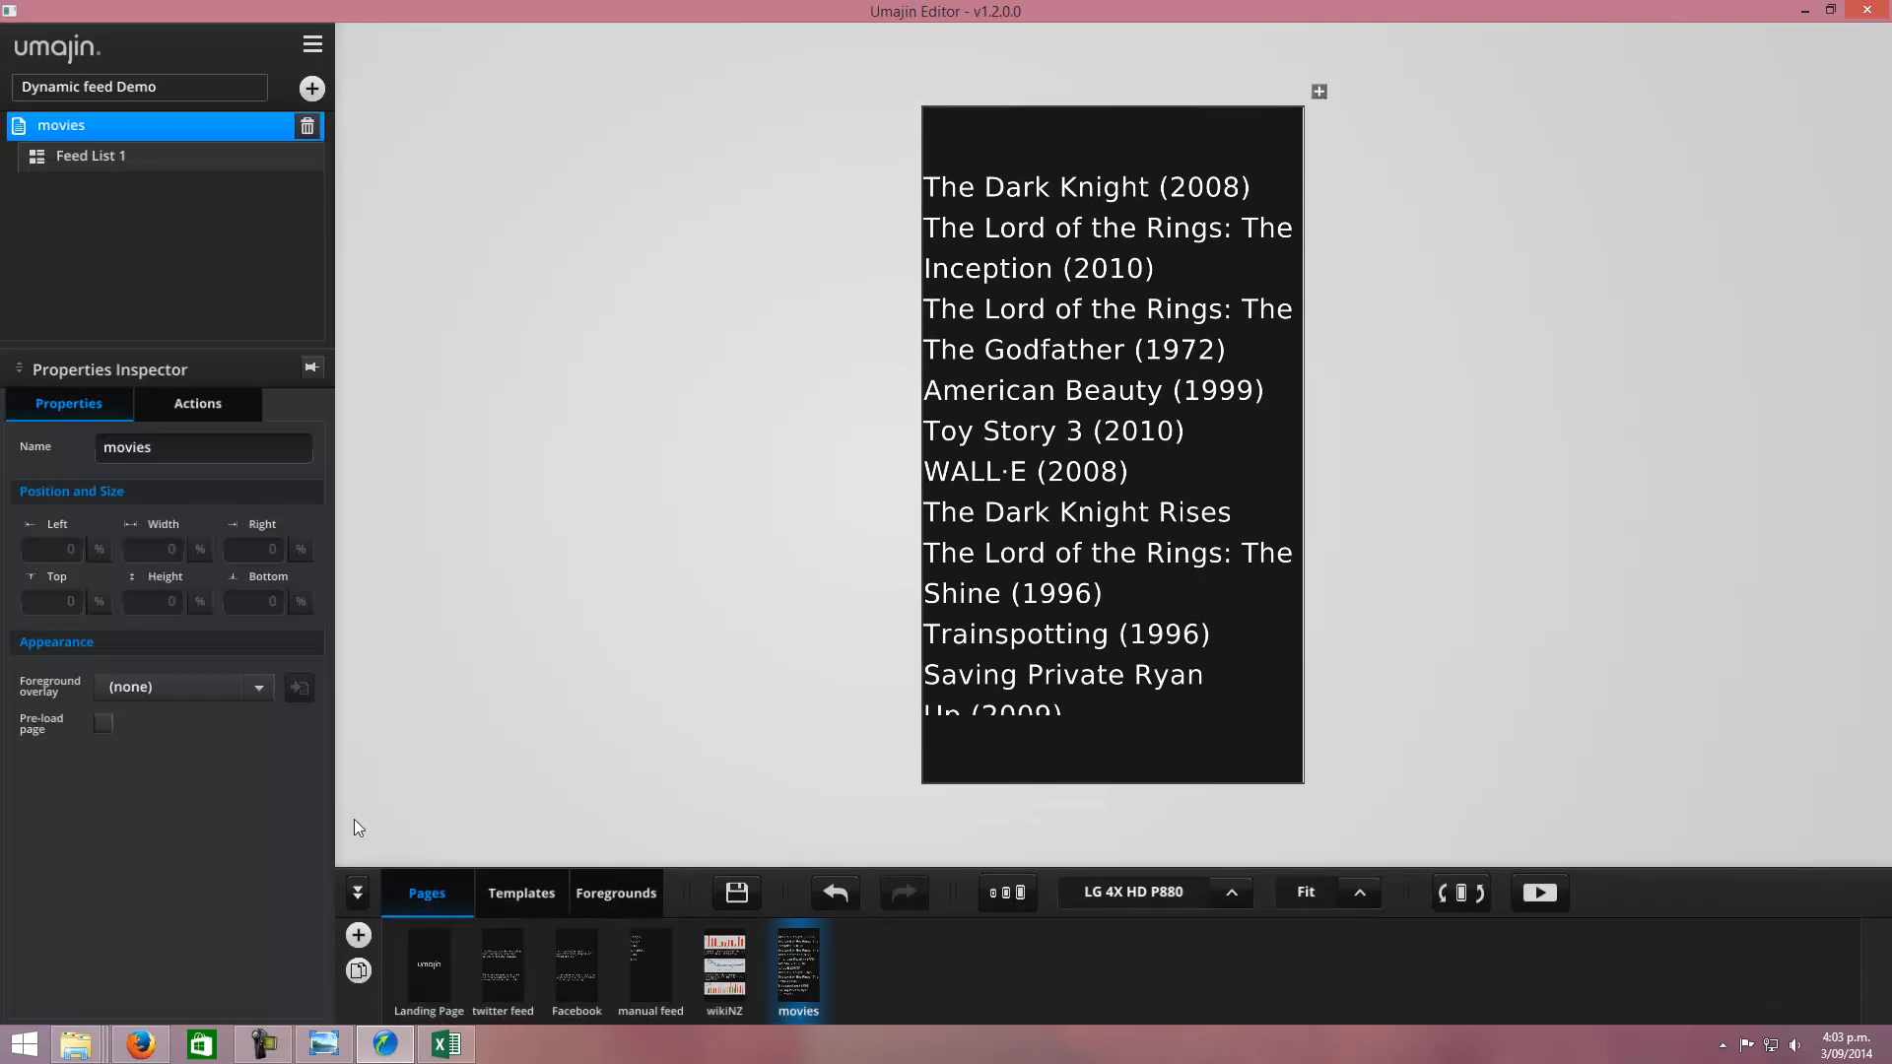
# Step: Add another new page to the project and name it view
pyautogui.click(358, 934)
pyautogui.click(217, 455)
pyautogui.press('BackSpace')
pyautogui.press('BackSpace')
pyautogui.press('BackSpace')
pyautogui.press('BackSpace')
pyautogui.press('BackSpace')
pyautogui.press('BackSpace')
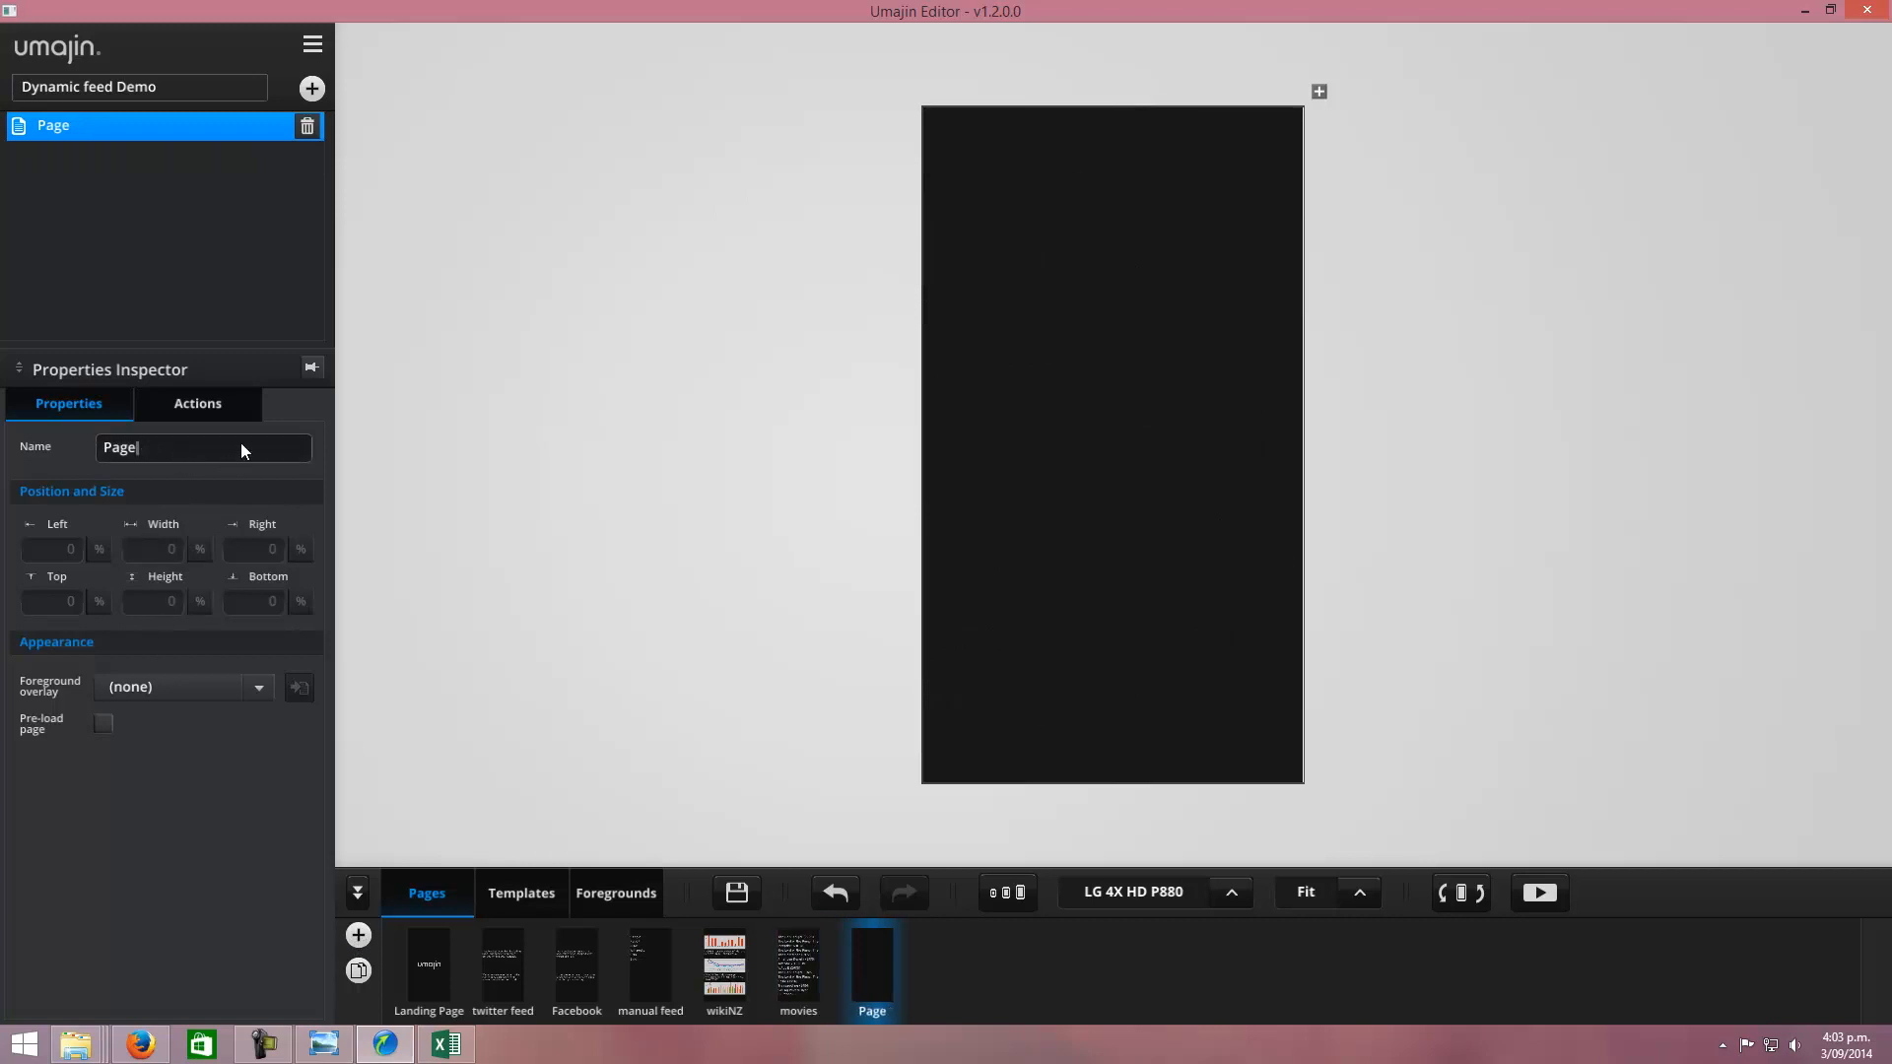
pyautogui.write('view')
pyautogui.click(197, 827)
# Step: Insert a Feed Item View component on the view page and bind it to the 2169 - imdb rss feed
pyautogui.click(313, 90)
pyautogui.click(346, 145)
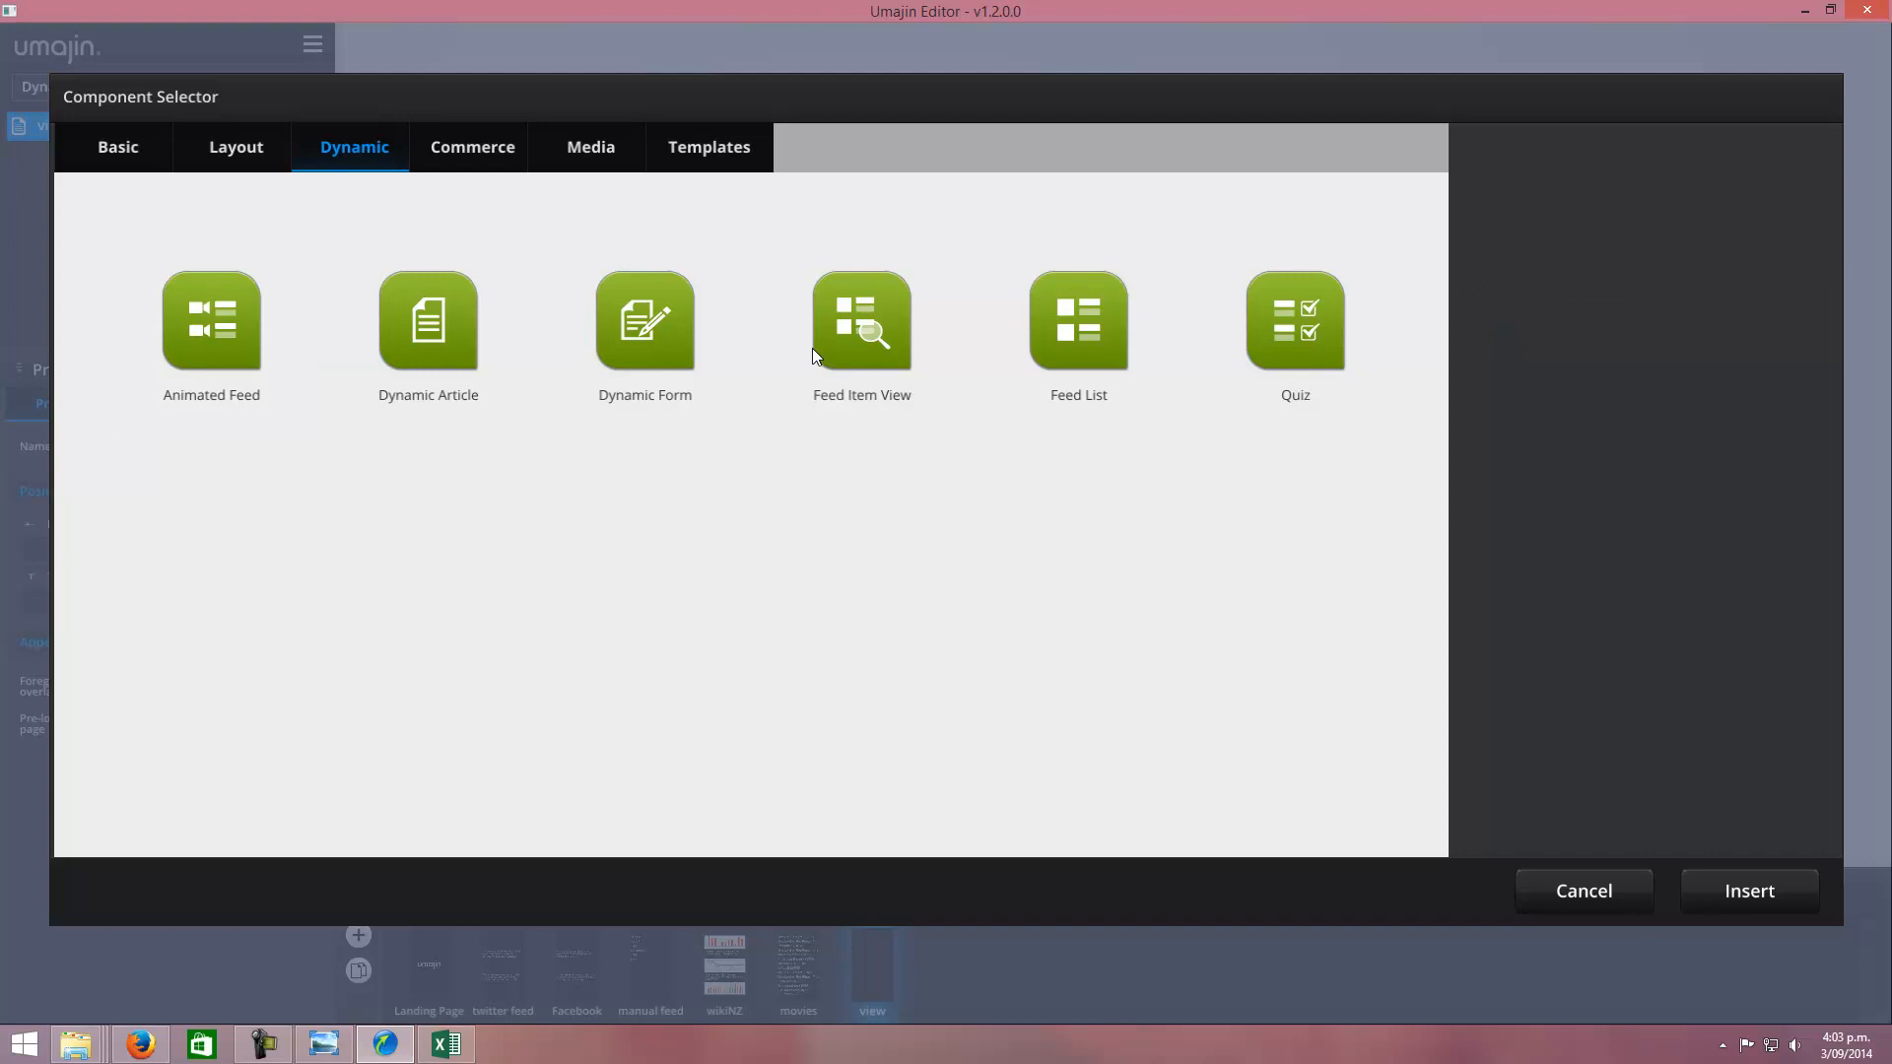
pyautogui.click(901, 328)
pyautogui.click(1764, 899)
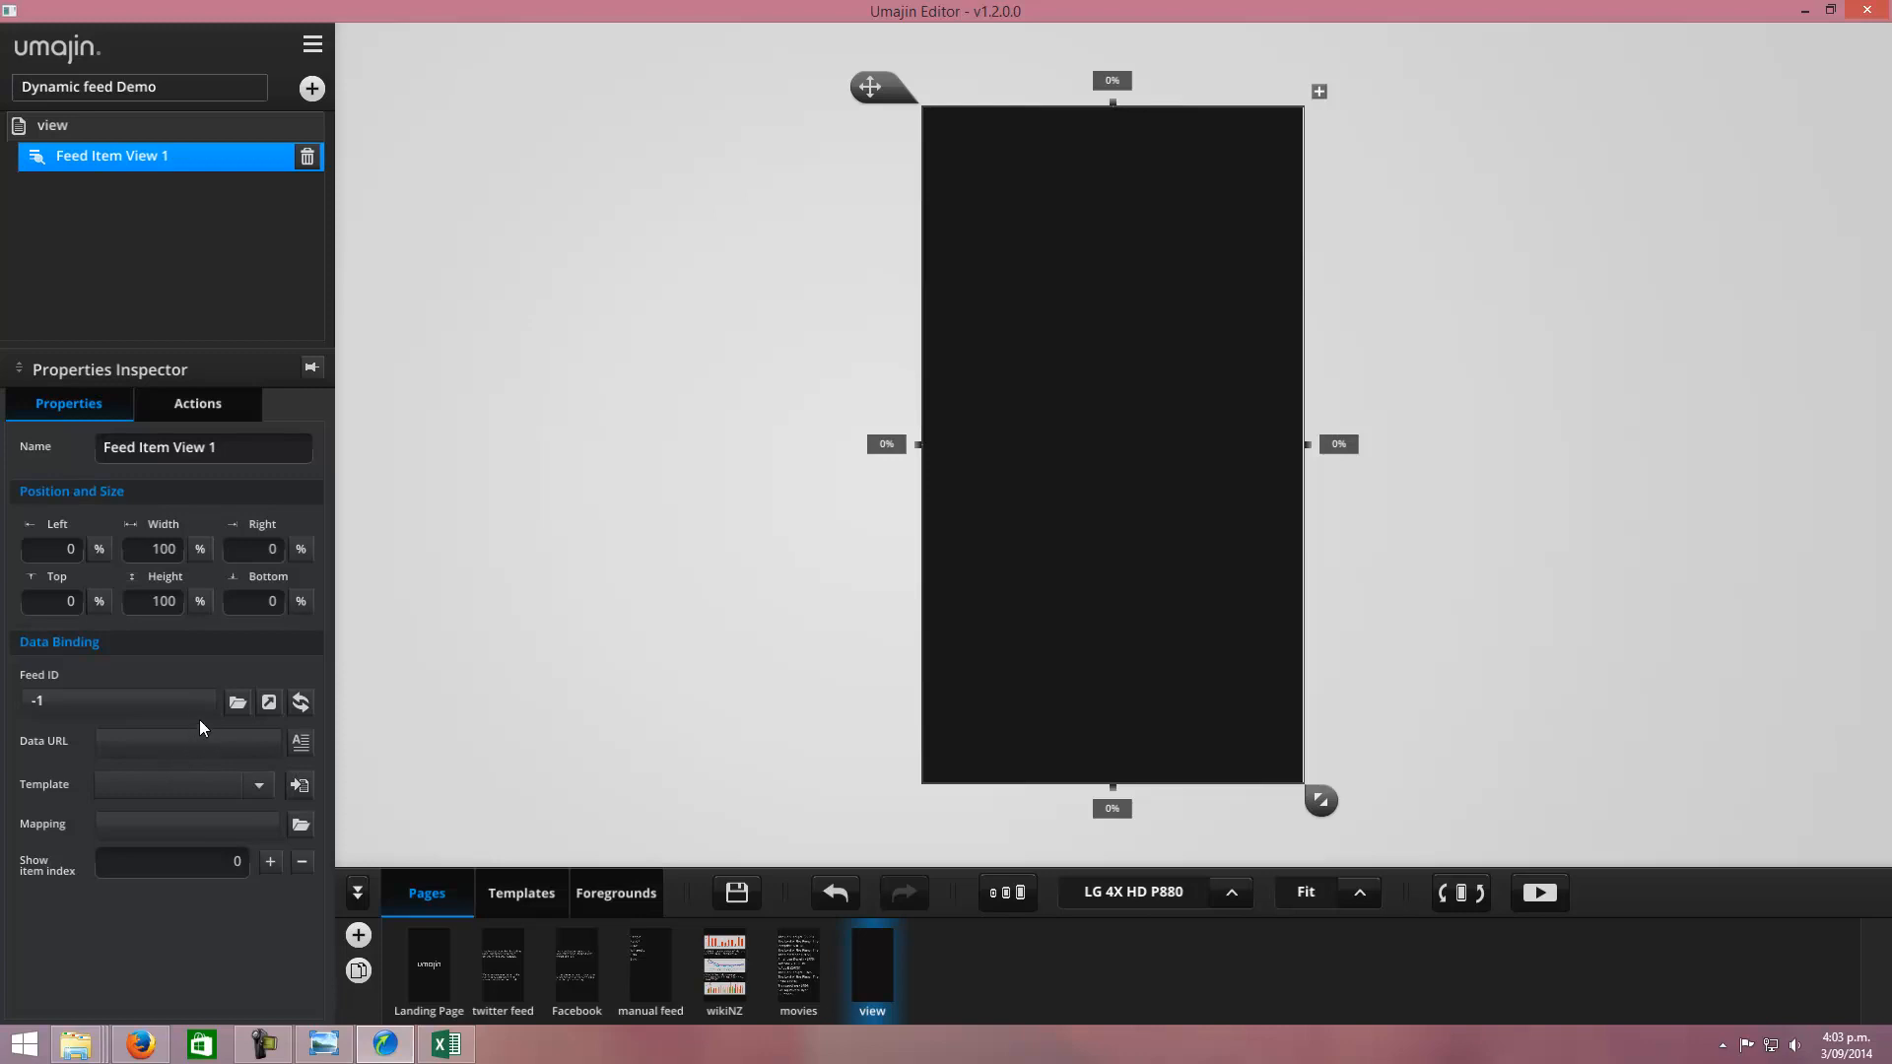
pyautogui.click(238, 705)
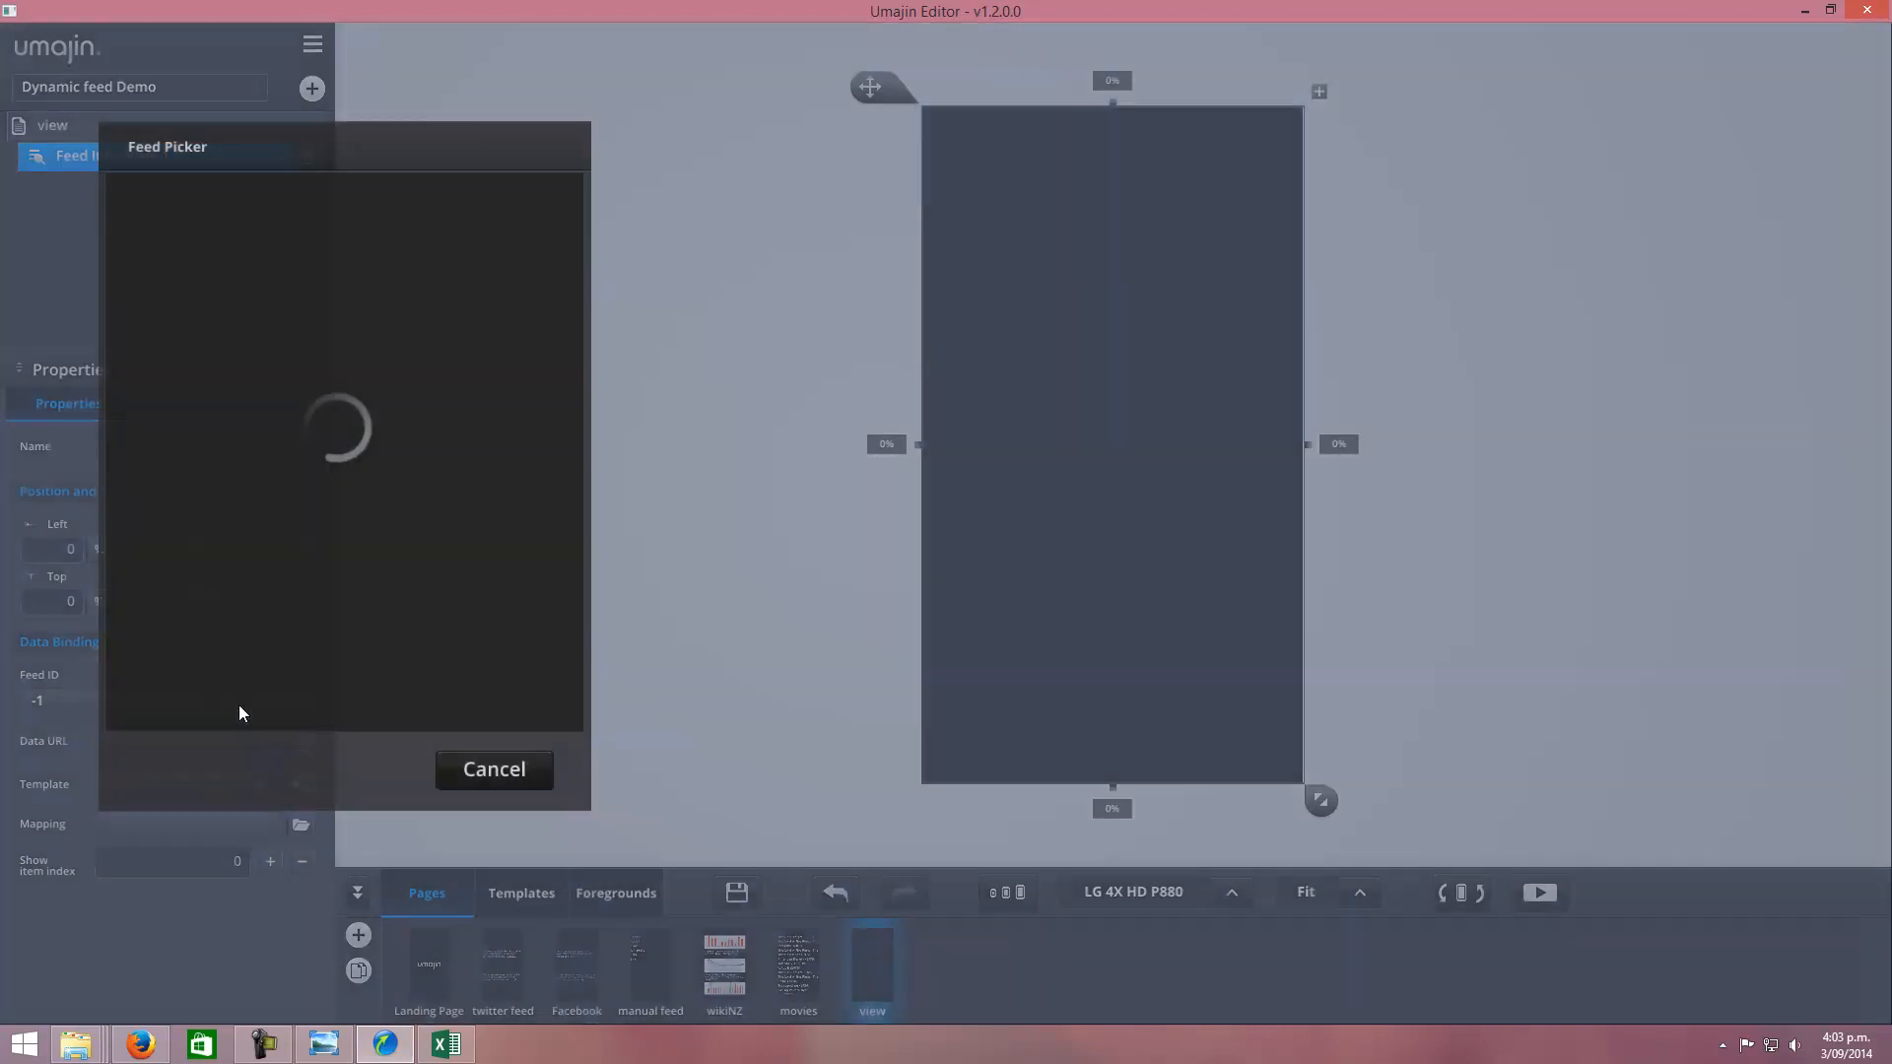
pyautogui.click(173, 361)
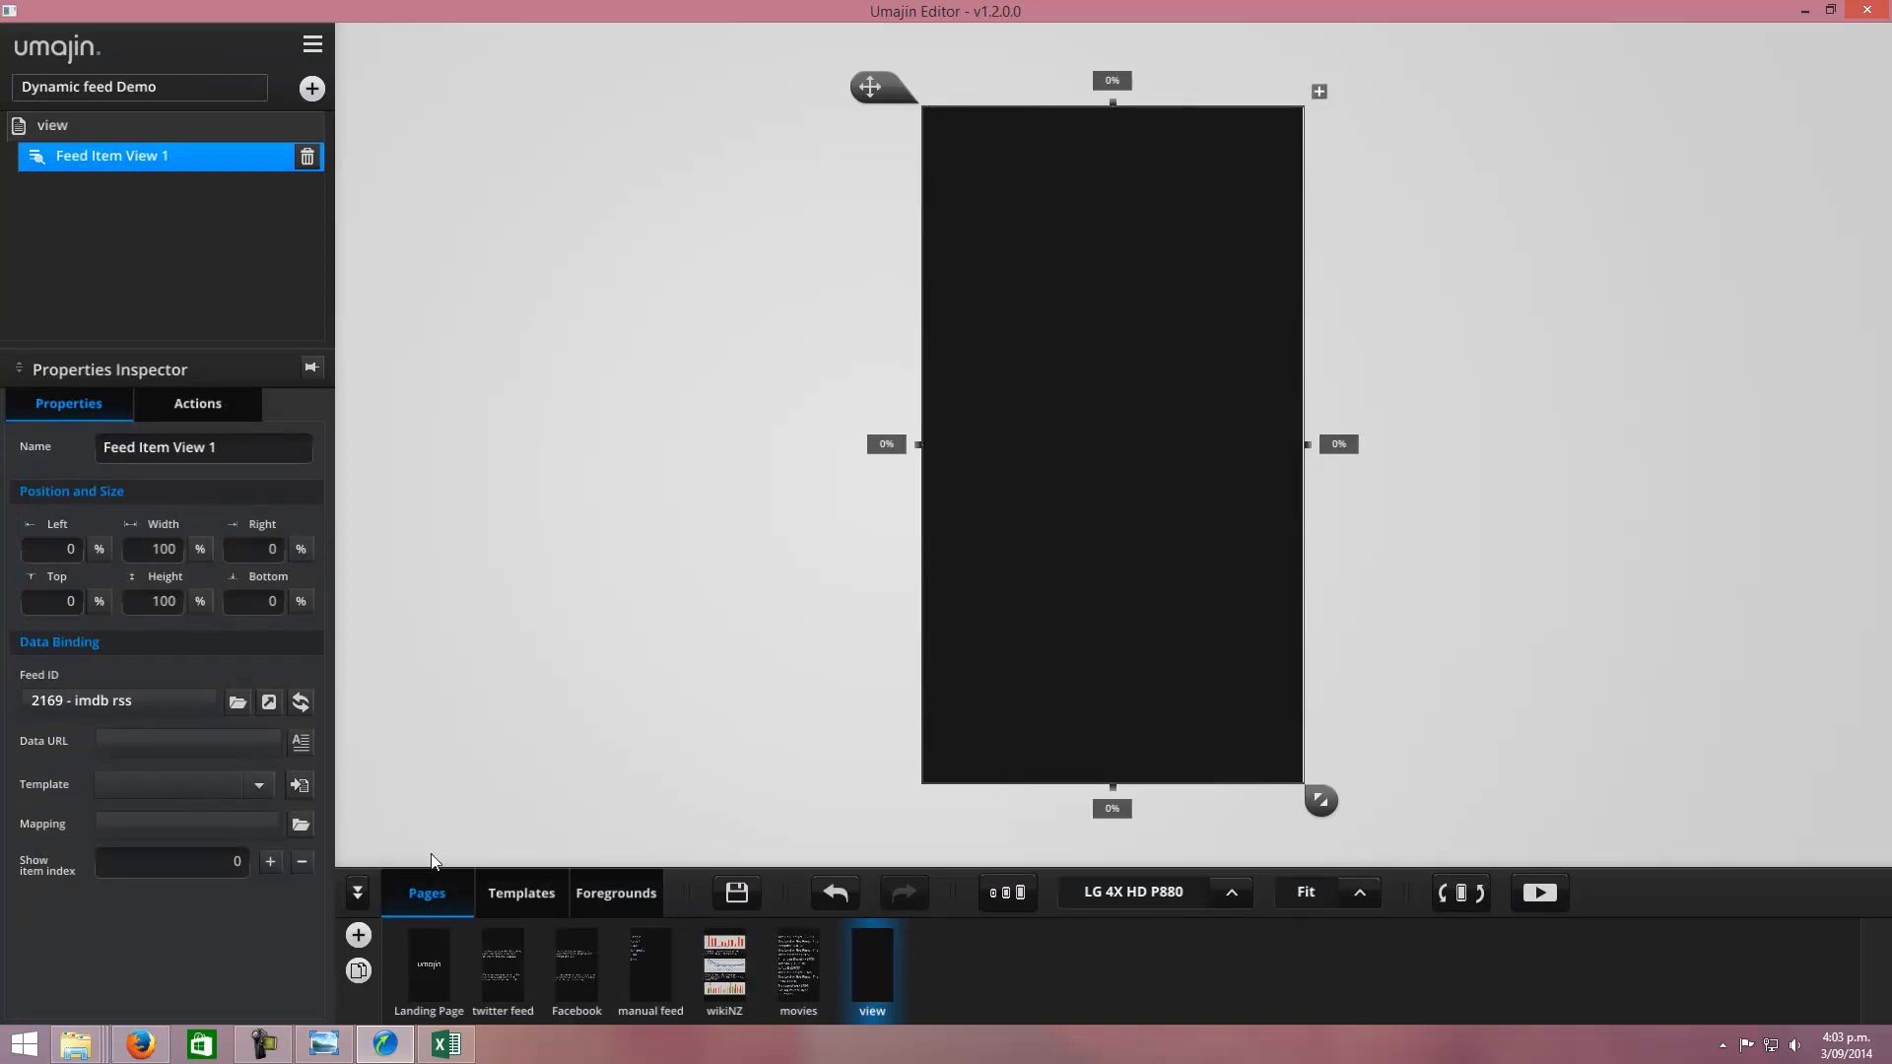
# Step: Create a new template and insert a basic Text component in it
pyautogui.click(514, 895)
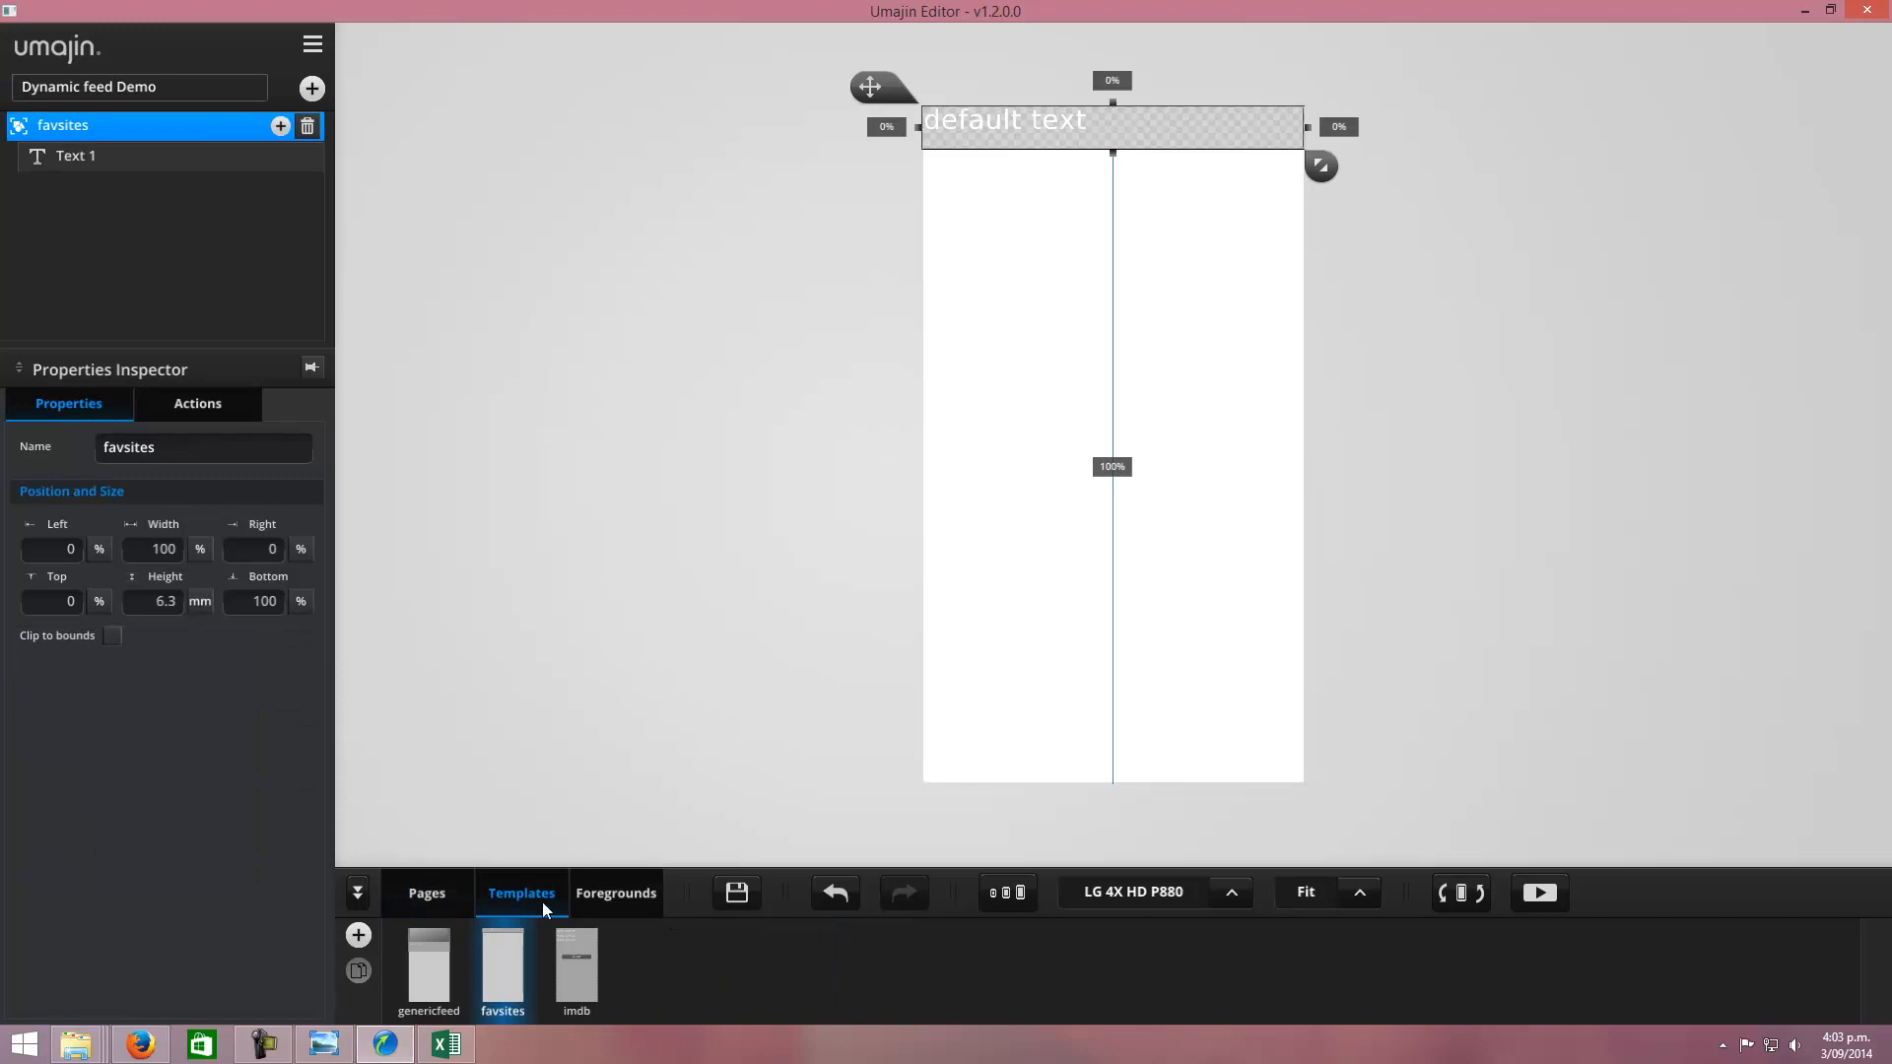
pyautogui.click(357, 935)
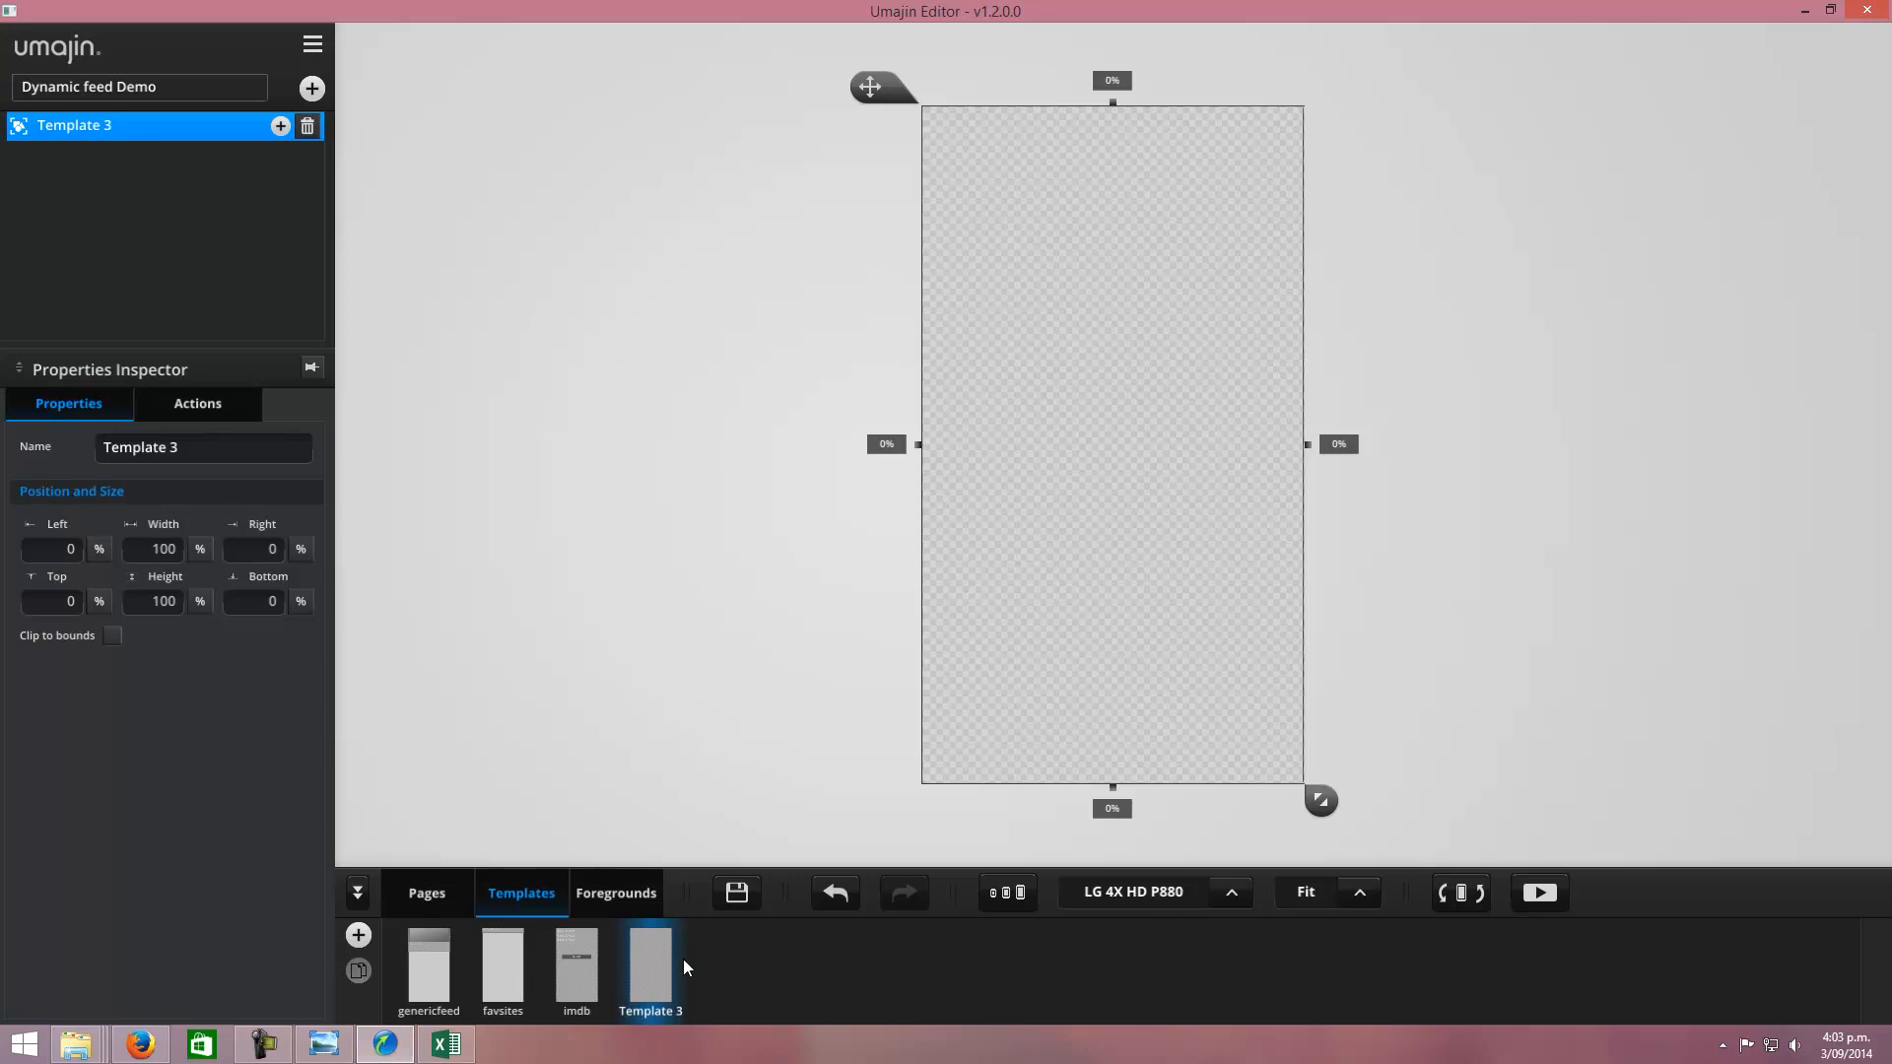
pyautogui.click(307, 86)
pyautogui.click(117, 148)
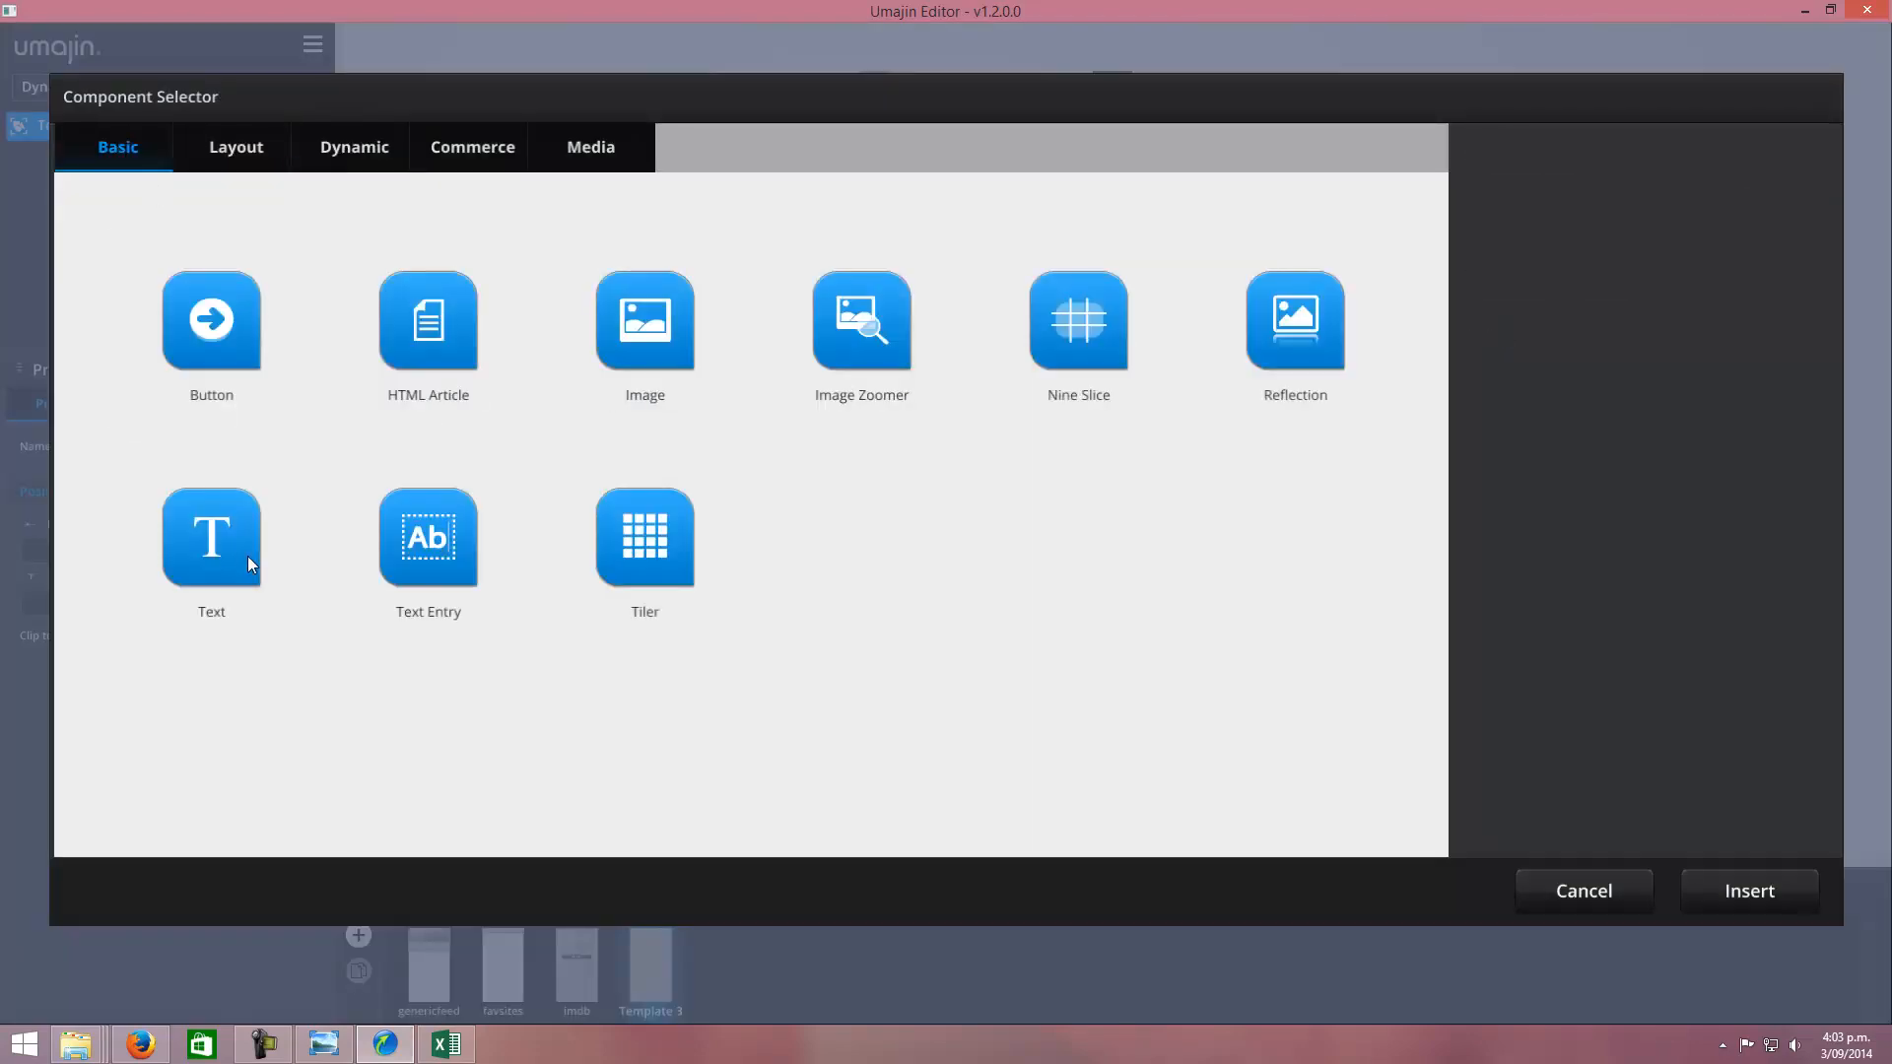
pyautogui.click(1761, 893)
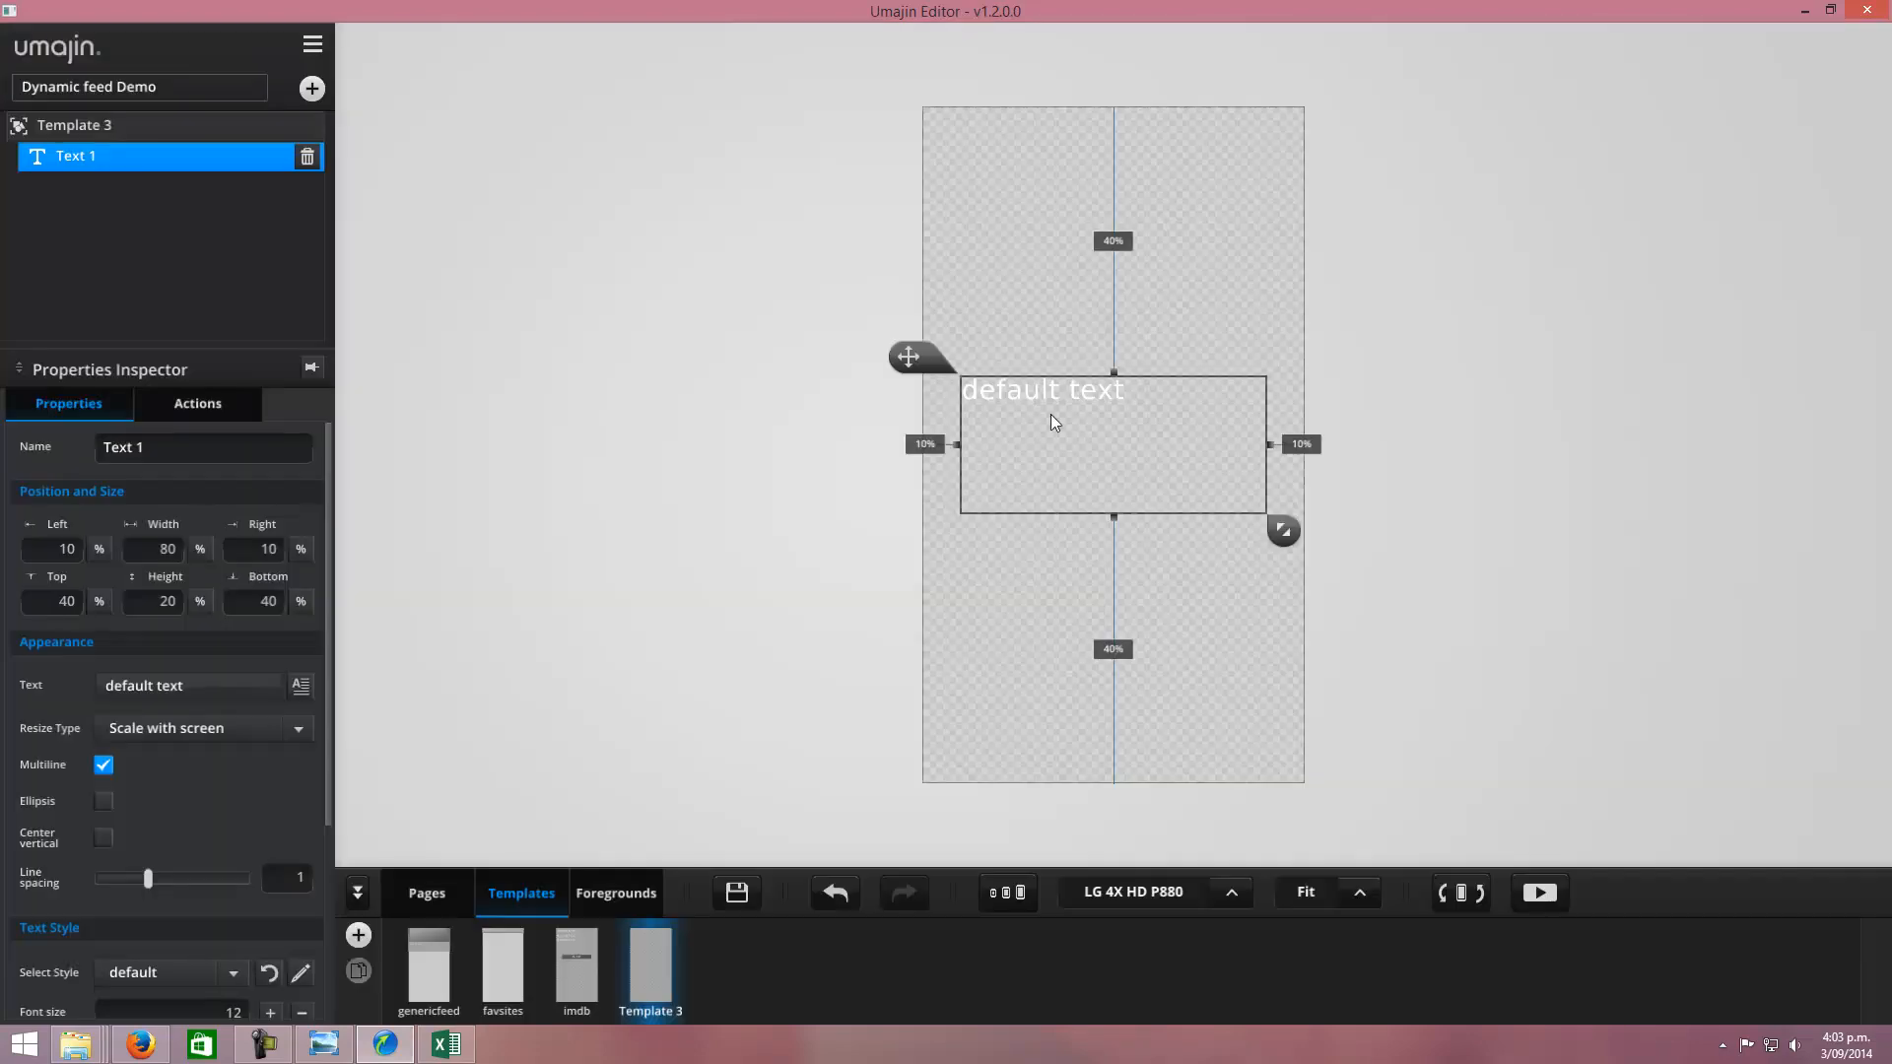
# Step: Fit the text component across the template's full width at its top edge, about 6% high, and name it movie_title
pyautogui.moveTo(1046, 390); pyautogui.dragTo(1008, 122)
pyautogui.moveTo(1245, 262); pyautogui.dragTo(1321, 167)
pyautogui.click(182, 454)
pyautogui.write('titl')
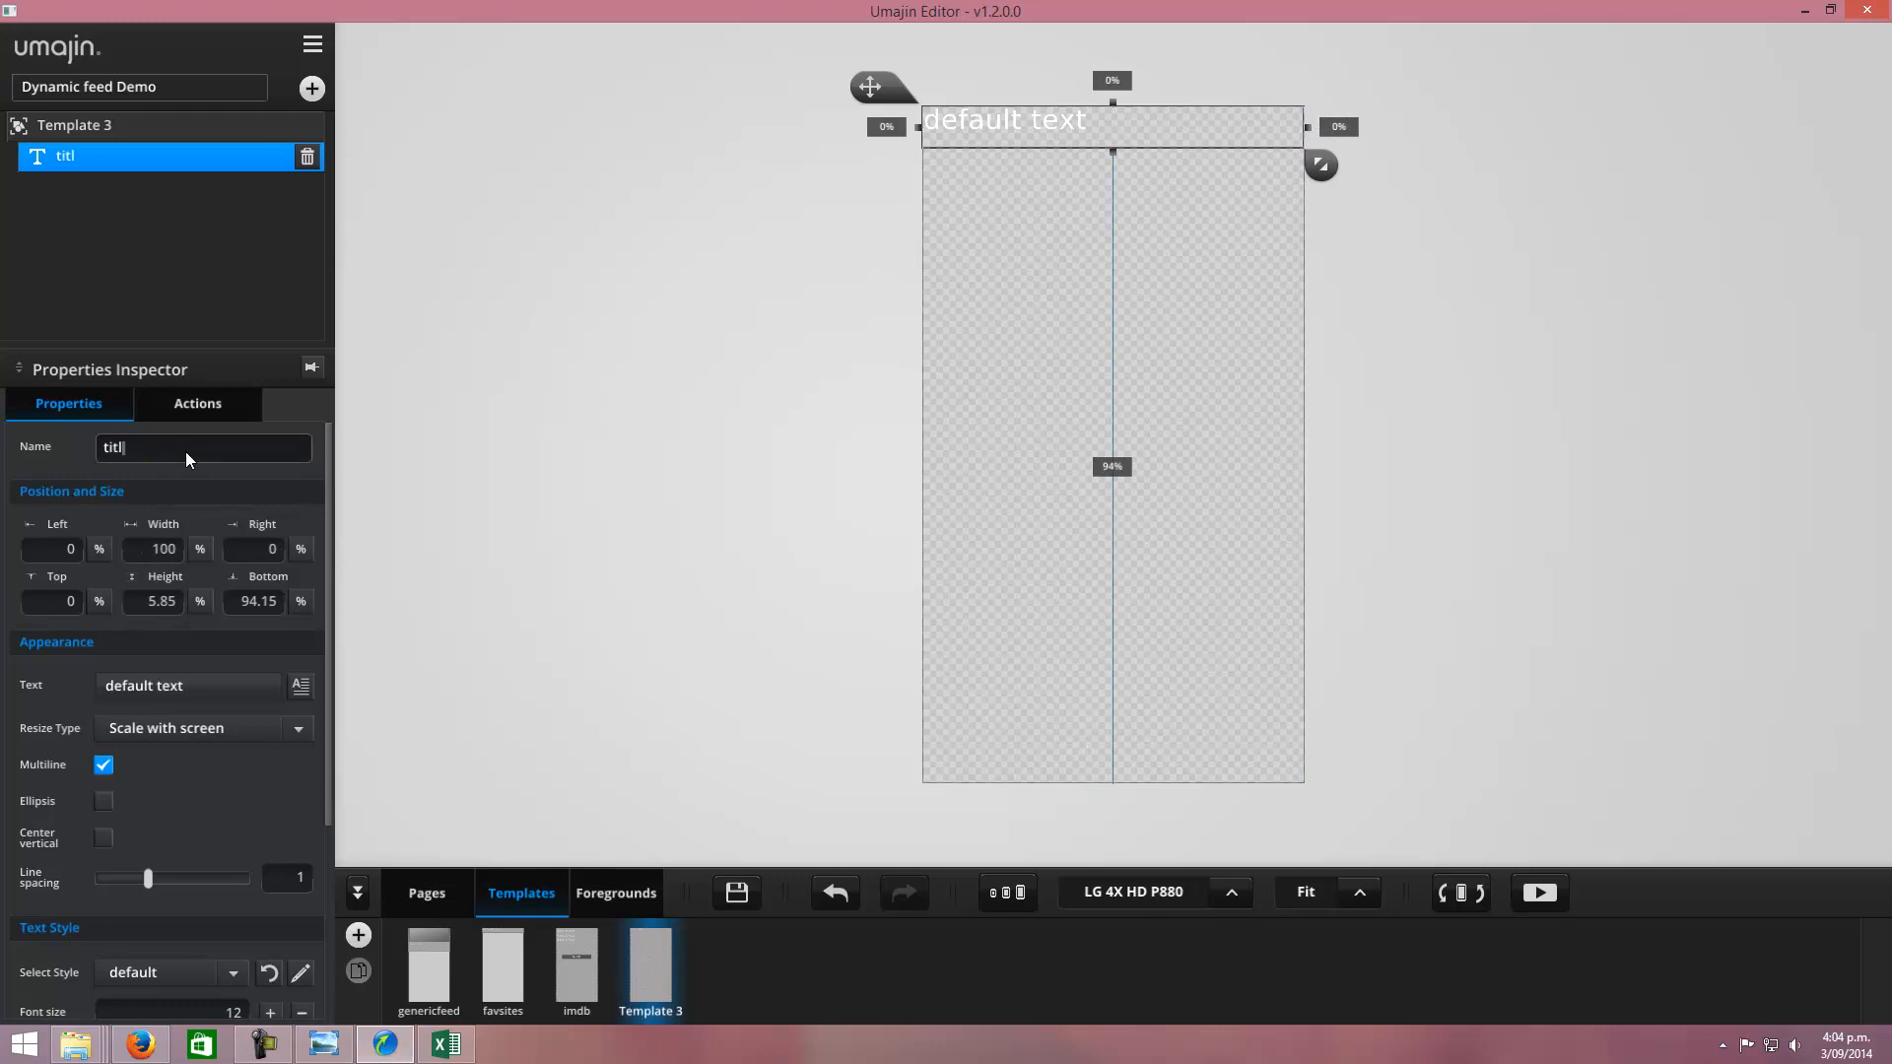
pyautogui.press('BackSpace')
pyautogui.press('BackSpace')
pyautogui.write('movie_titl')
pyautogui.click(1047, 337)
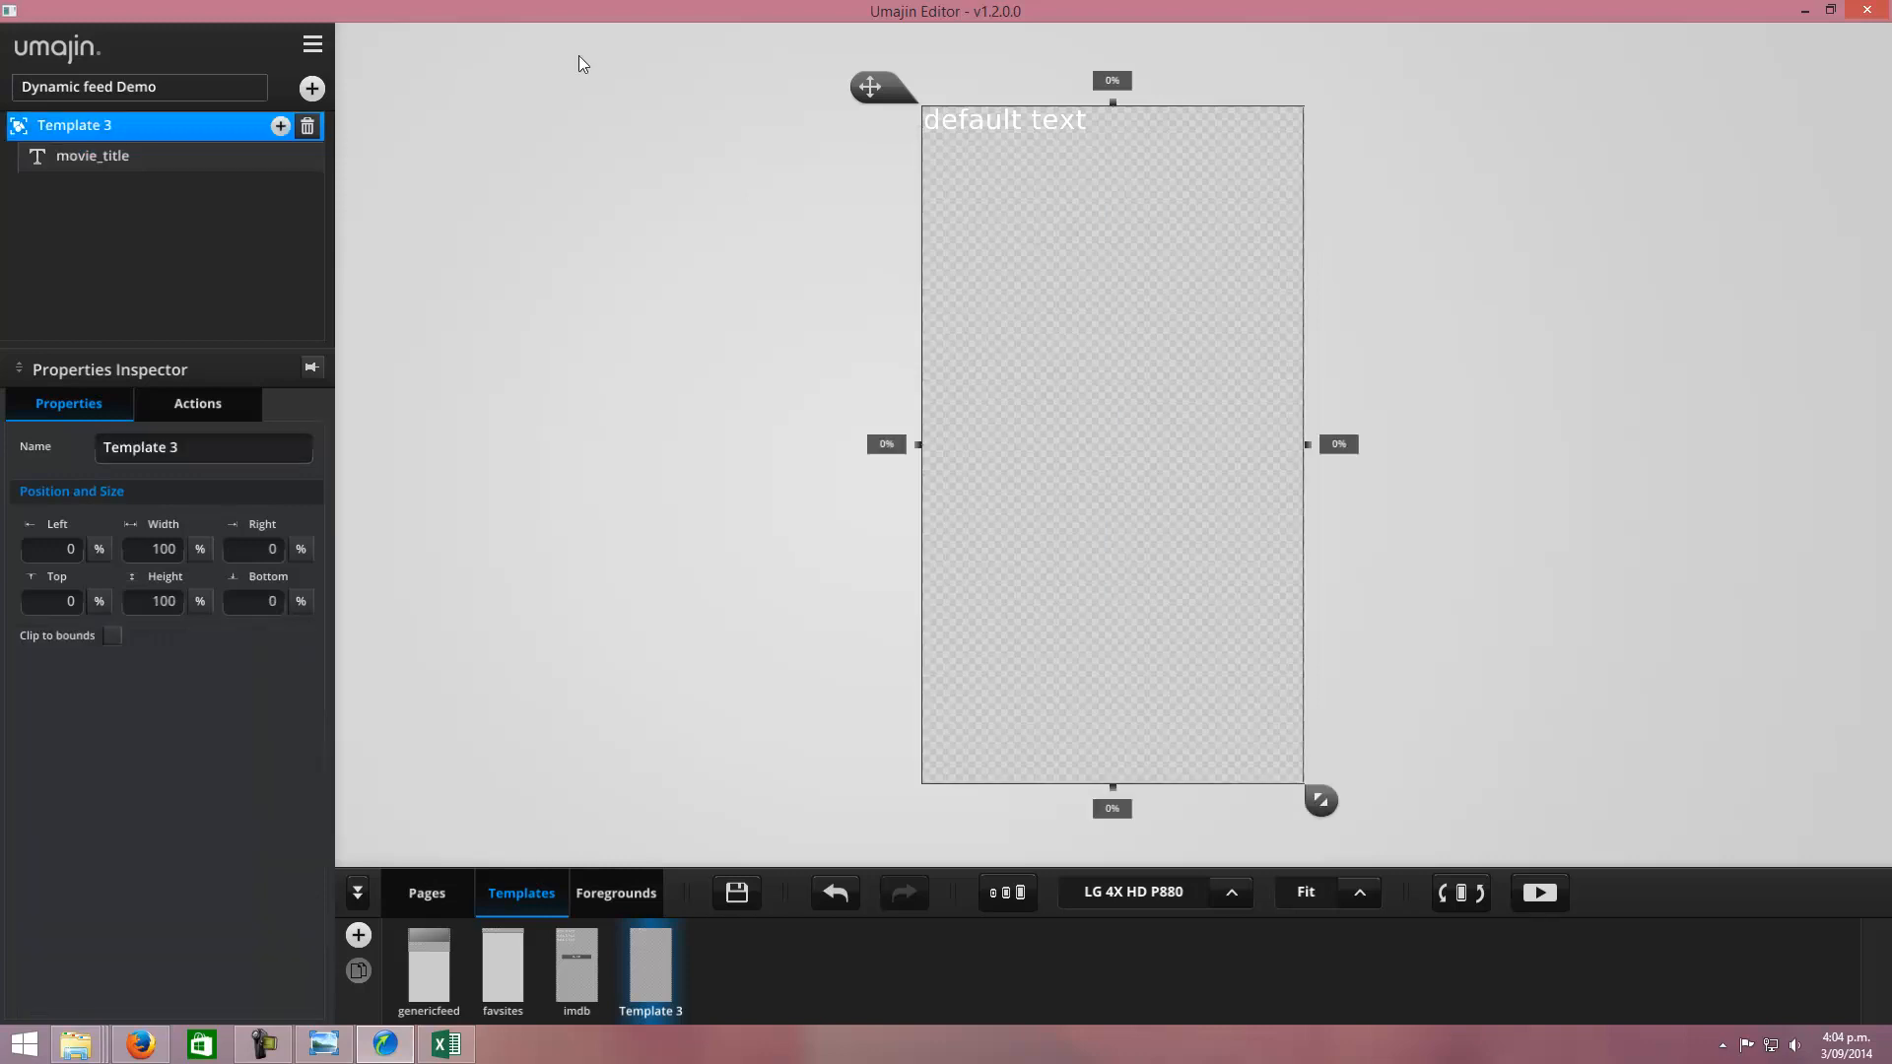
# Step: Add a second Text component directly below movie_title, spanning the full width and about 5% high
pyautogui.click(313, 89)
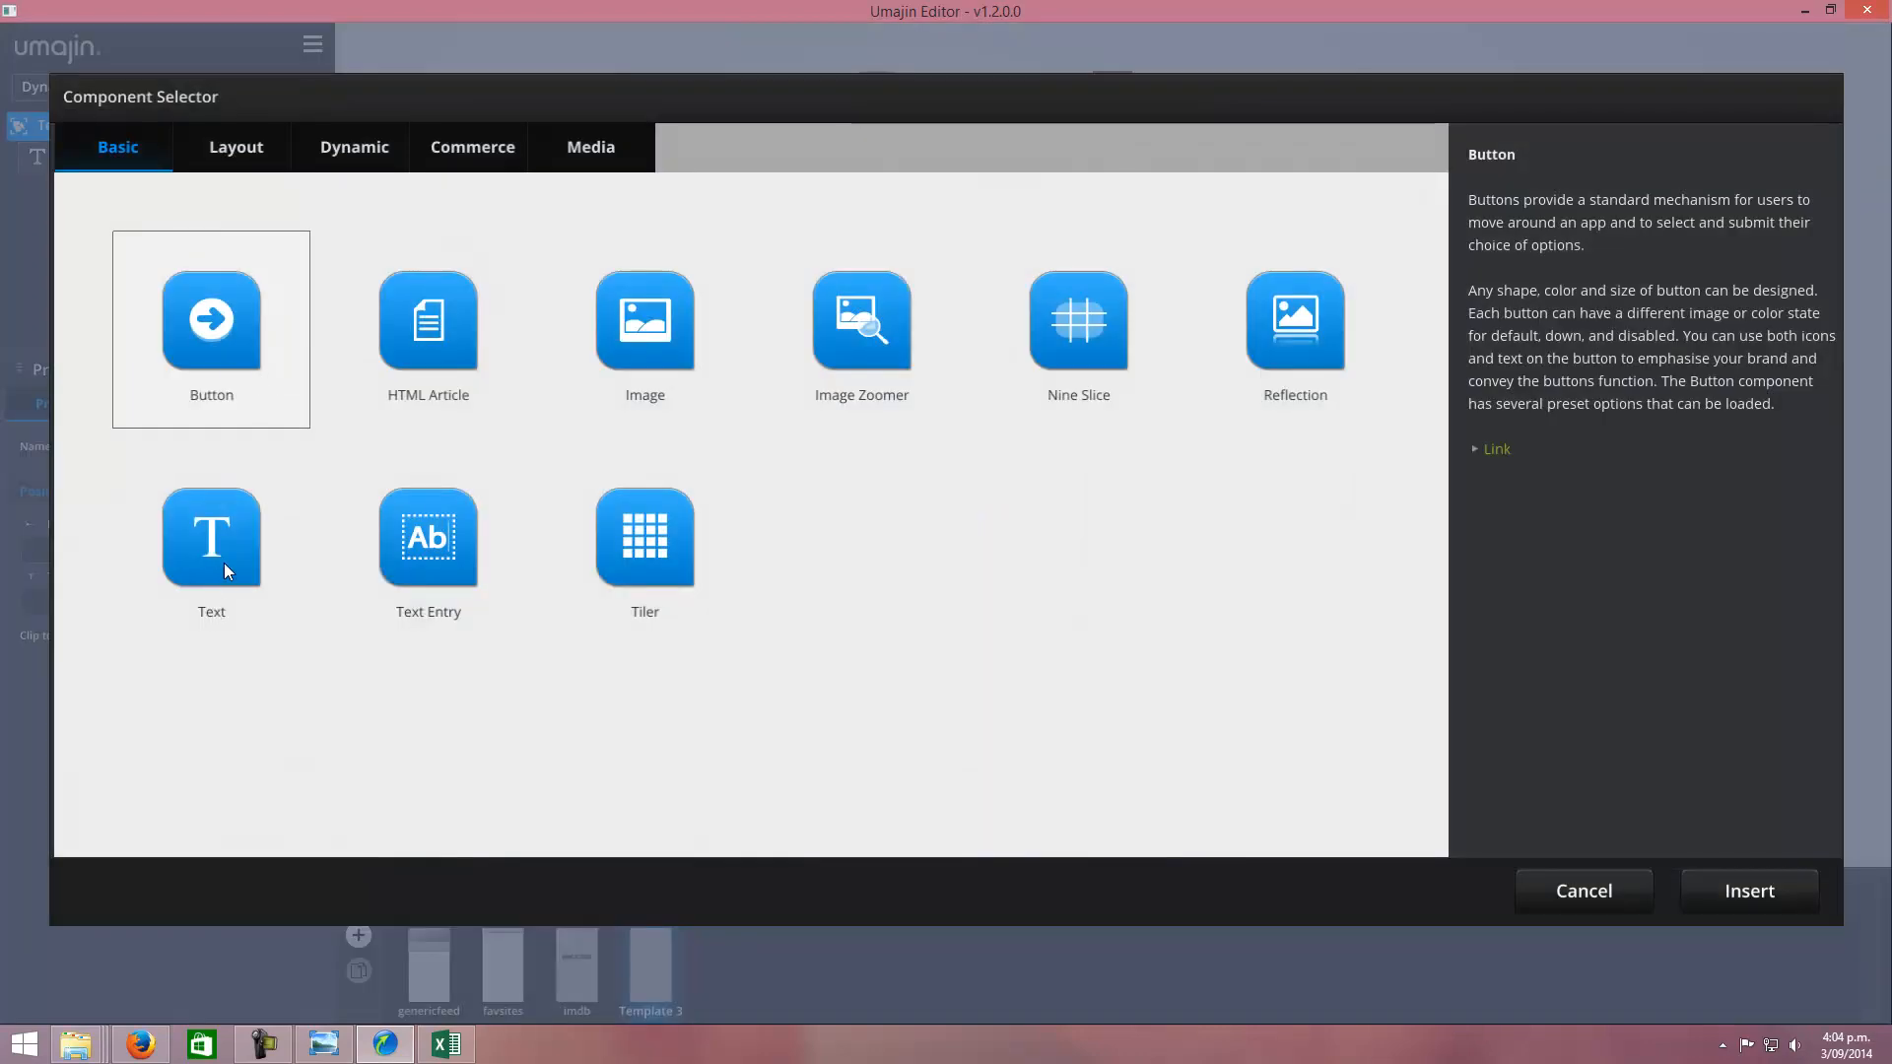
pyautogui.click(221, 572)
pyautogui.click(1716, 893)
pyautogui.moveTo(1039, 381); pyautogui.dragTo(1002, 163)
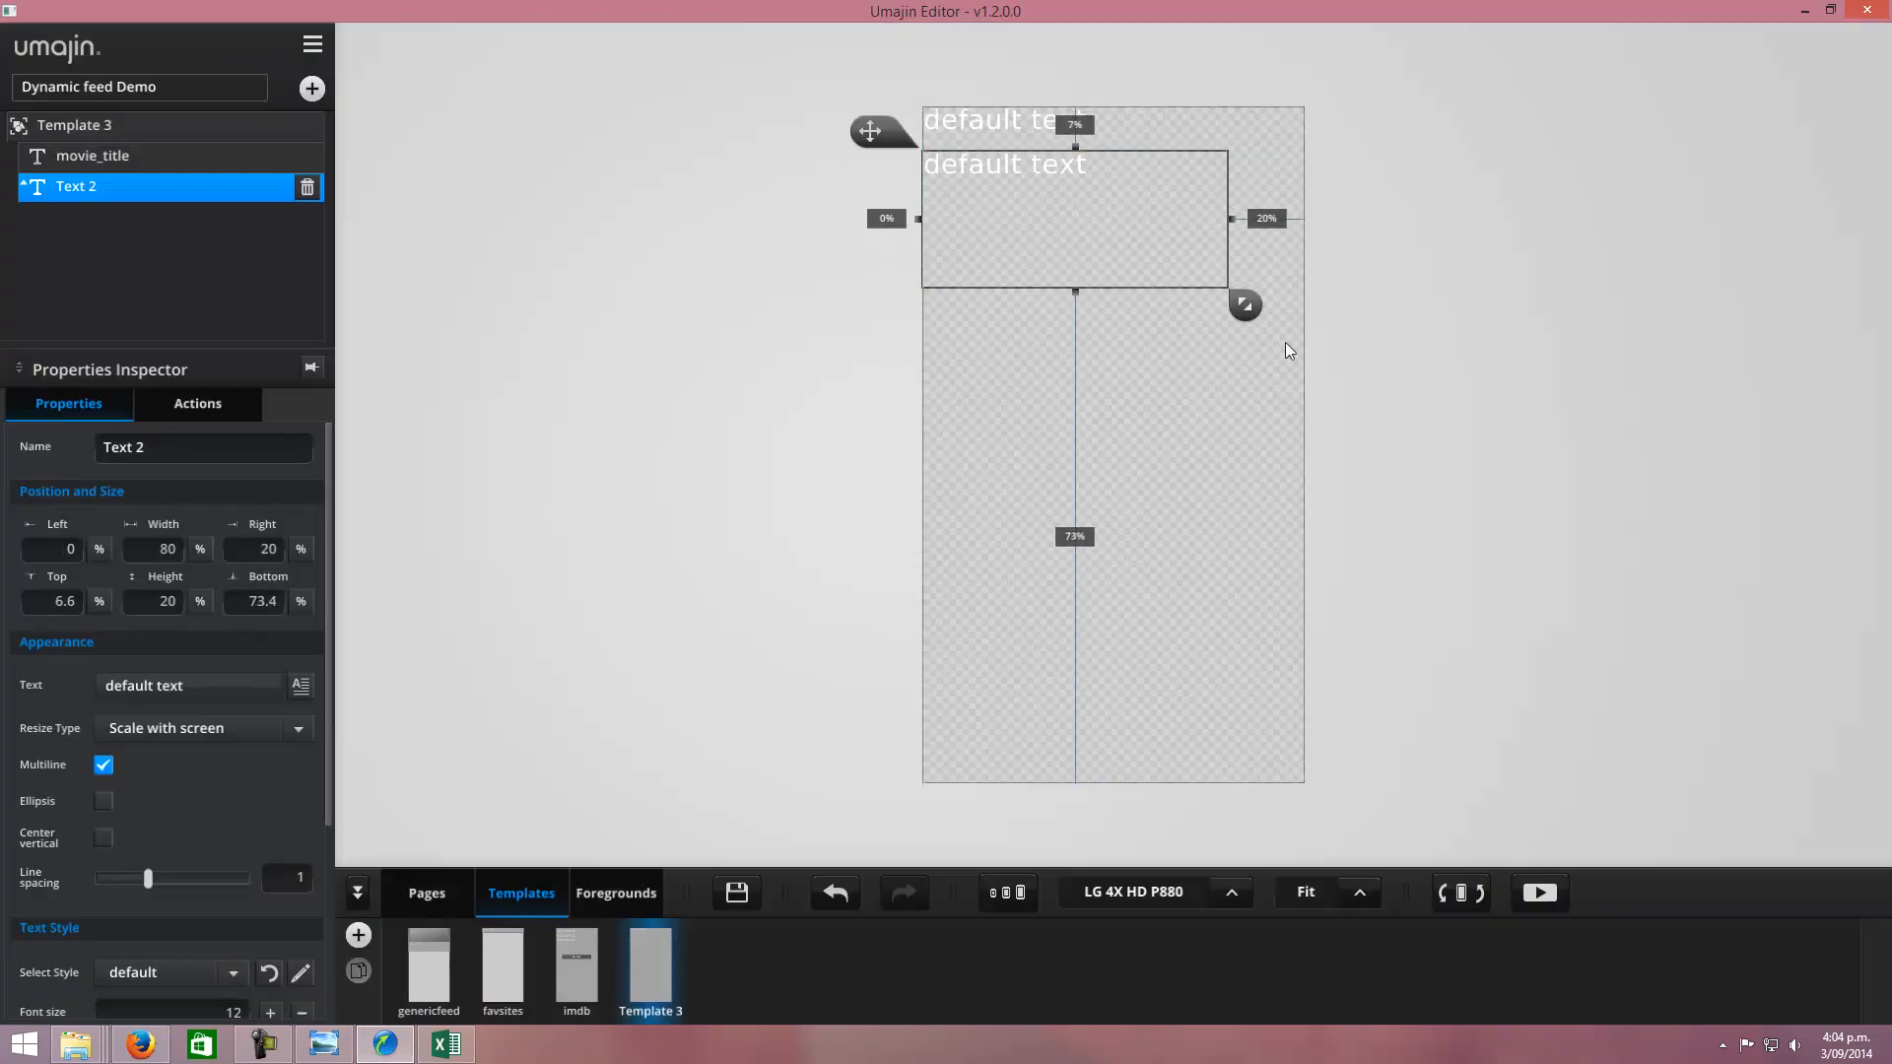
pyautogui.moveTo(1262, 292); pyautogui.dragTo(1338, 189)
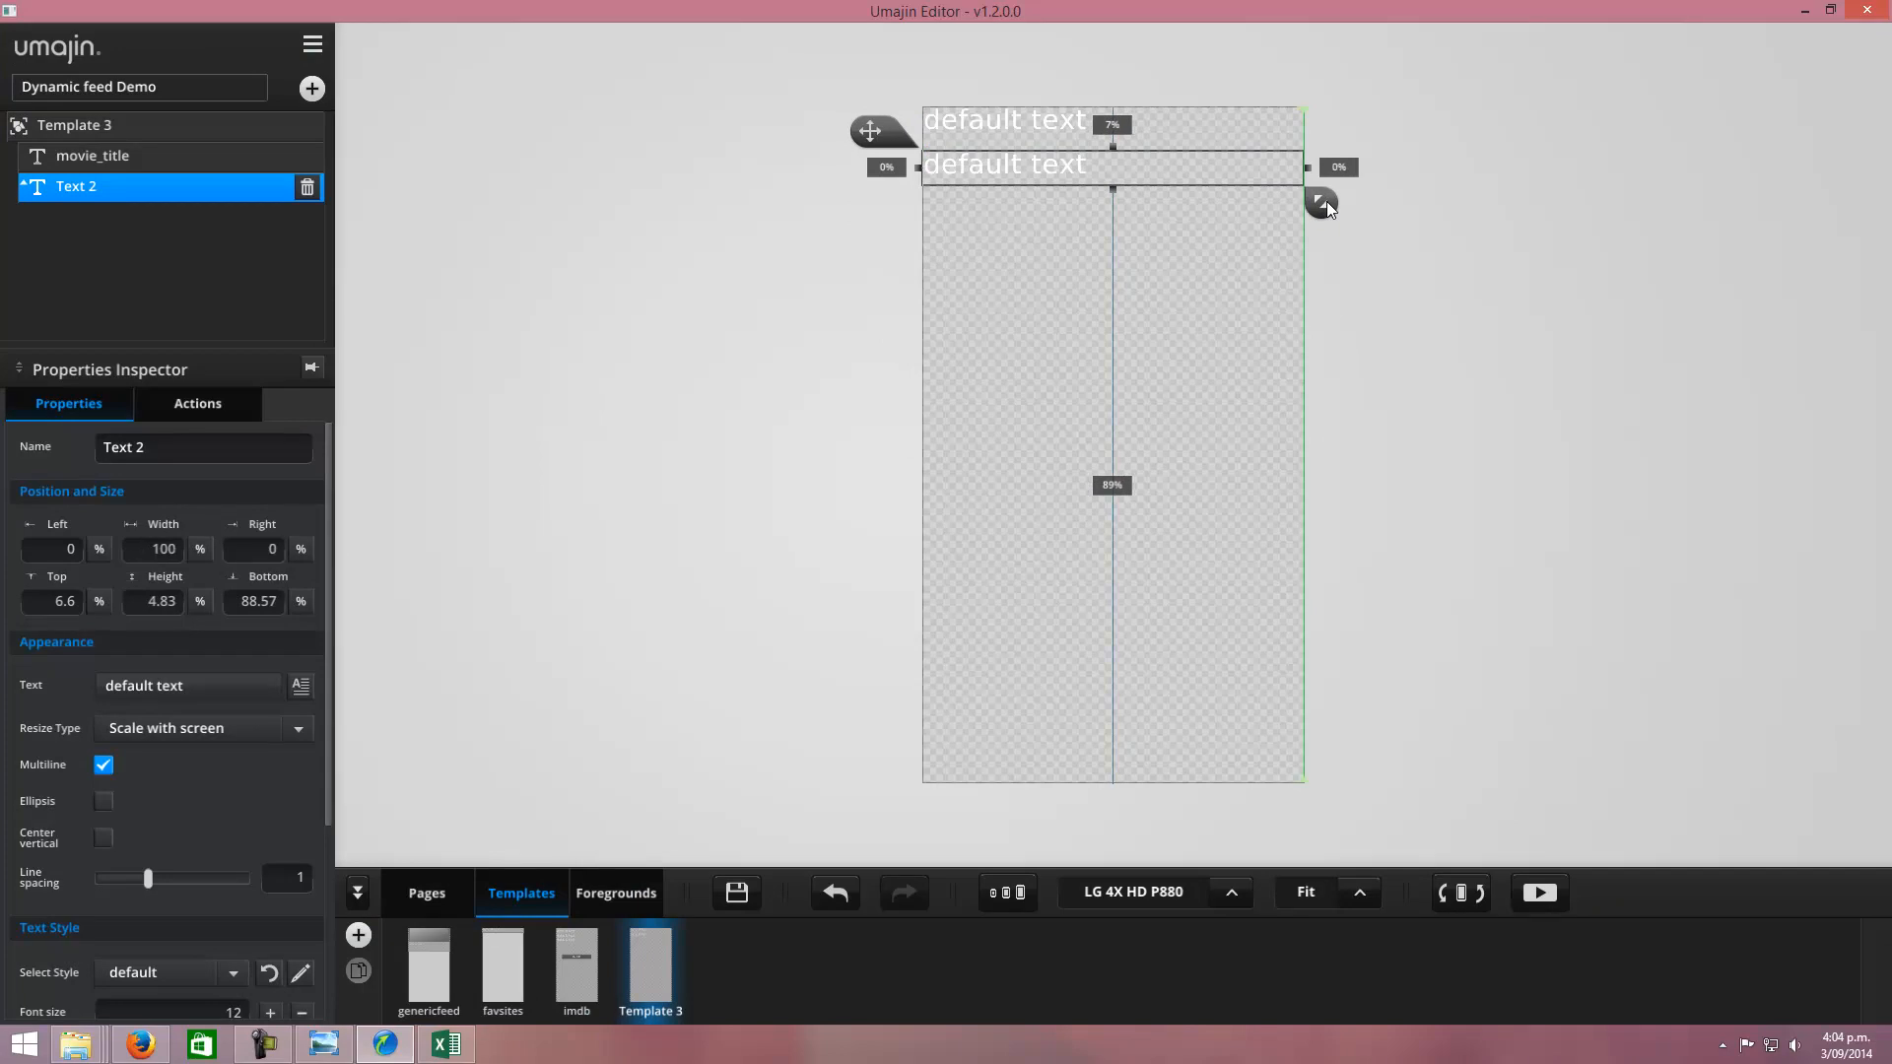
# Step: Rename the second text component as movie_date
pyautogui.click(191, 445)
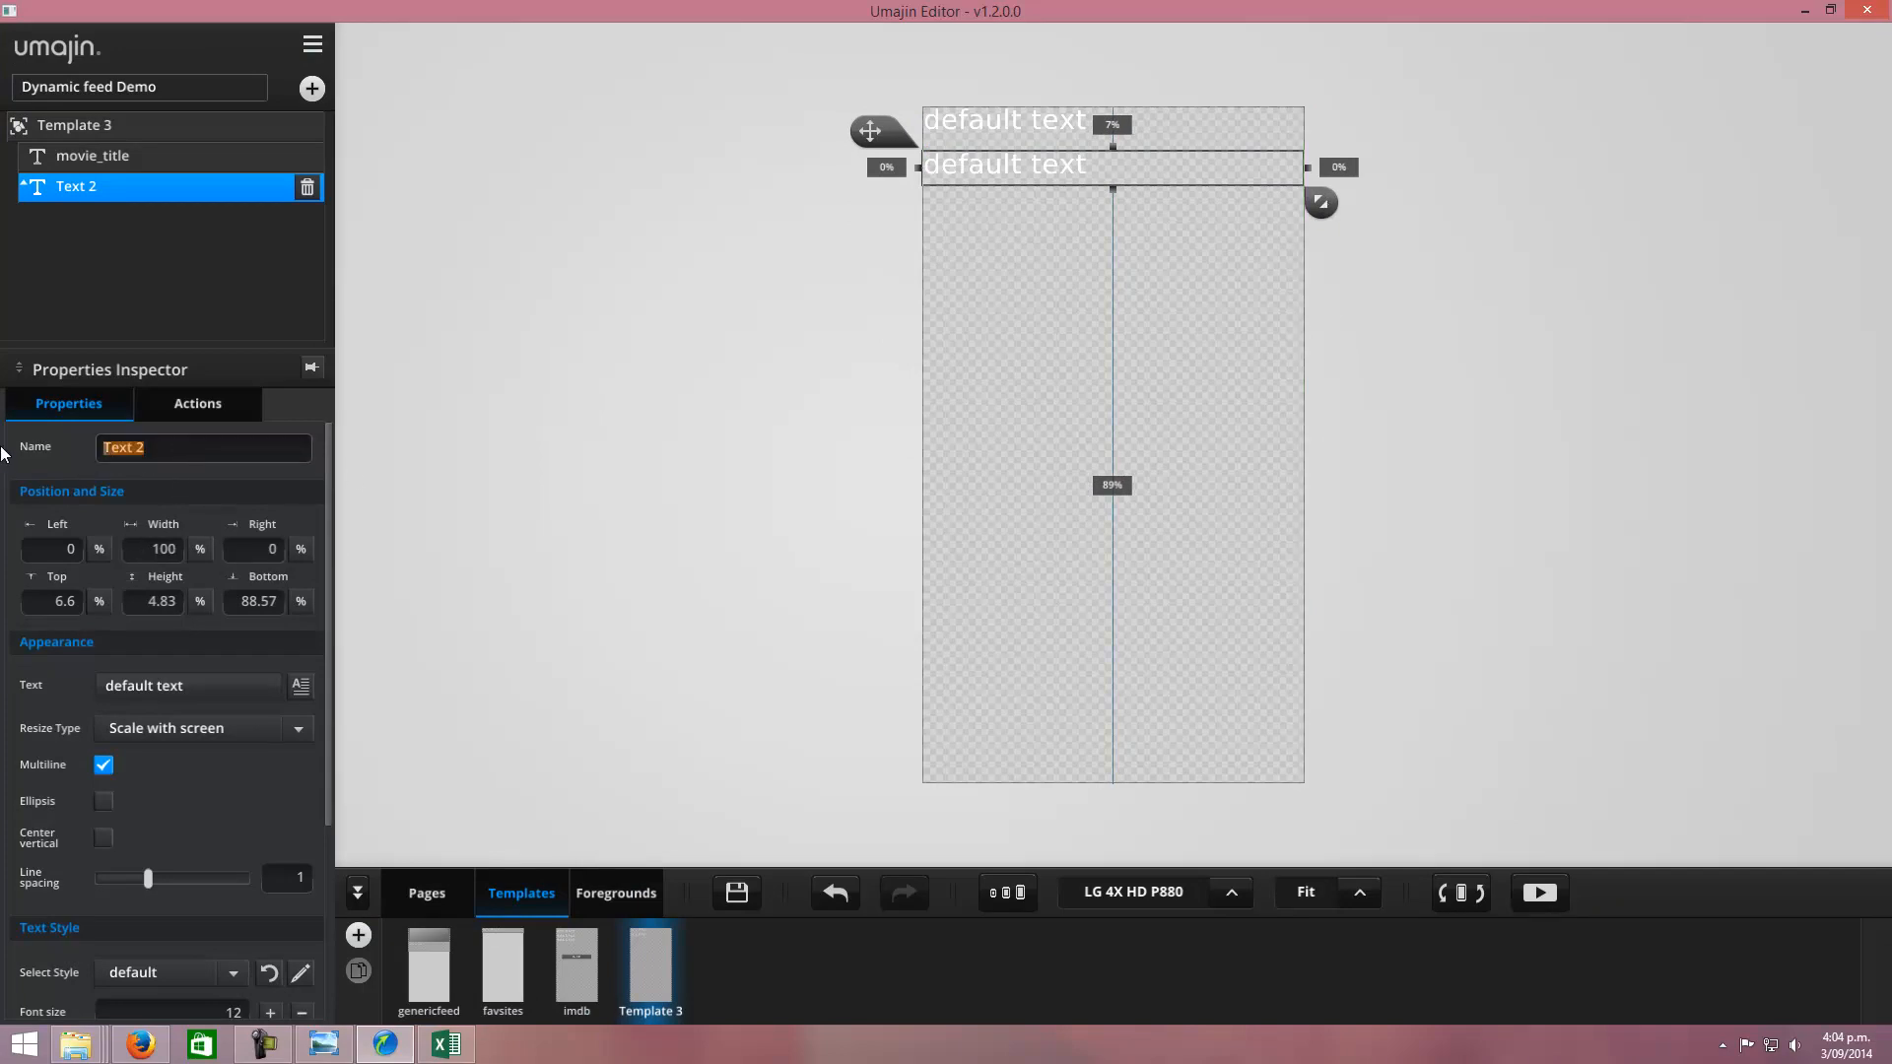
pyautogui.write('movie_date')
pyautogui.click(1013, 339)
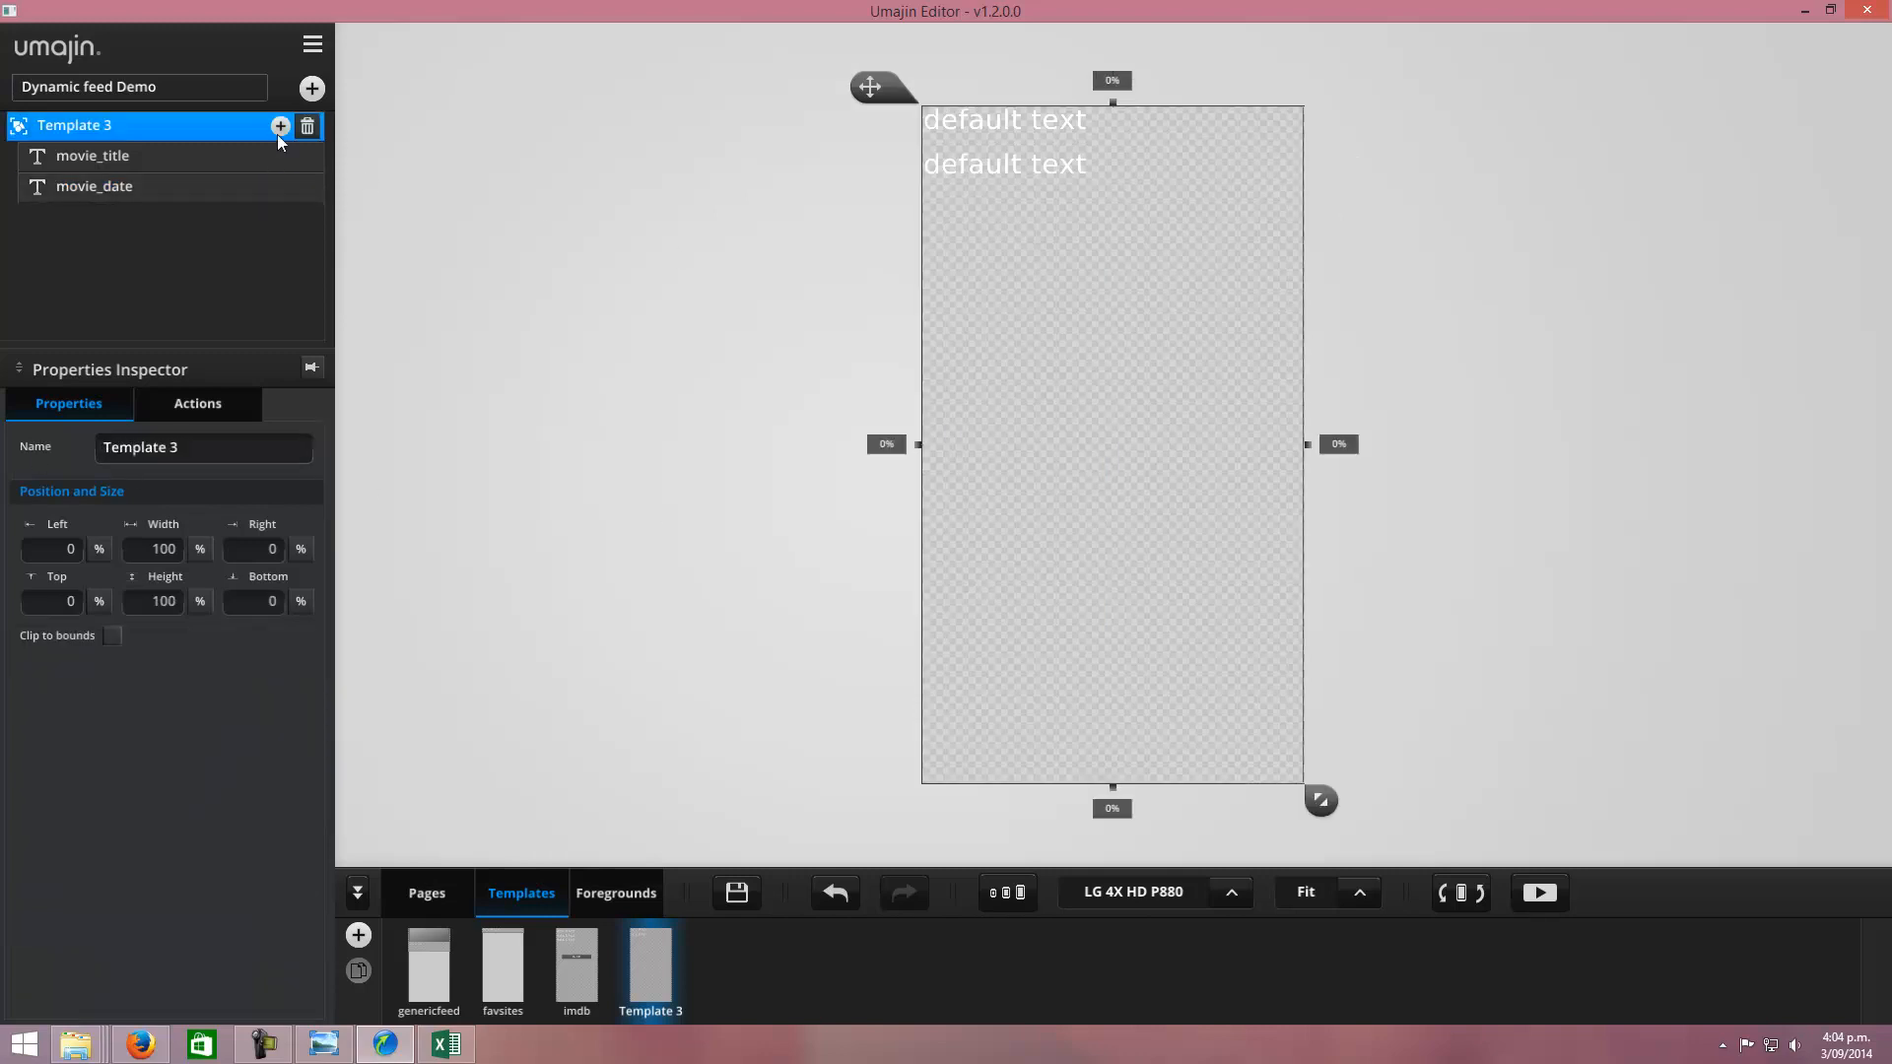
# Step: Add a third Text component directly below movie_date, spanning the full width and about 21% high
pyautogui.click(311, 89)
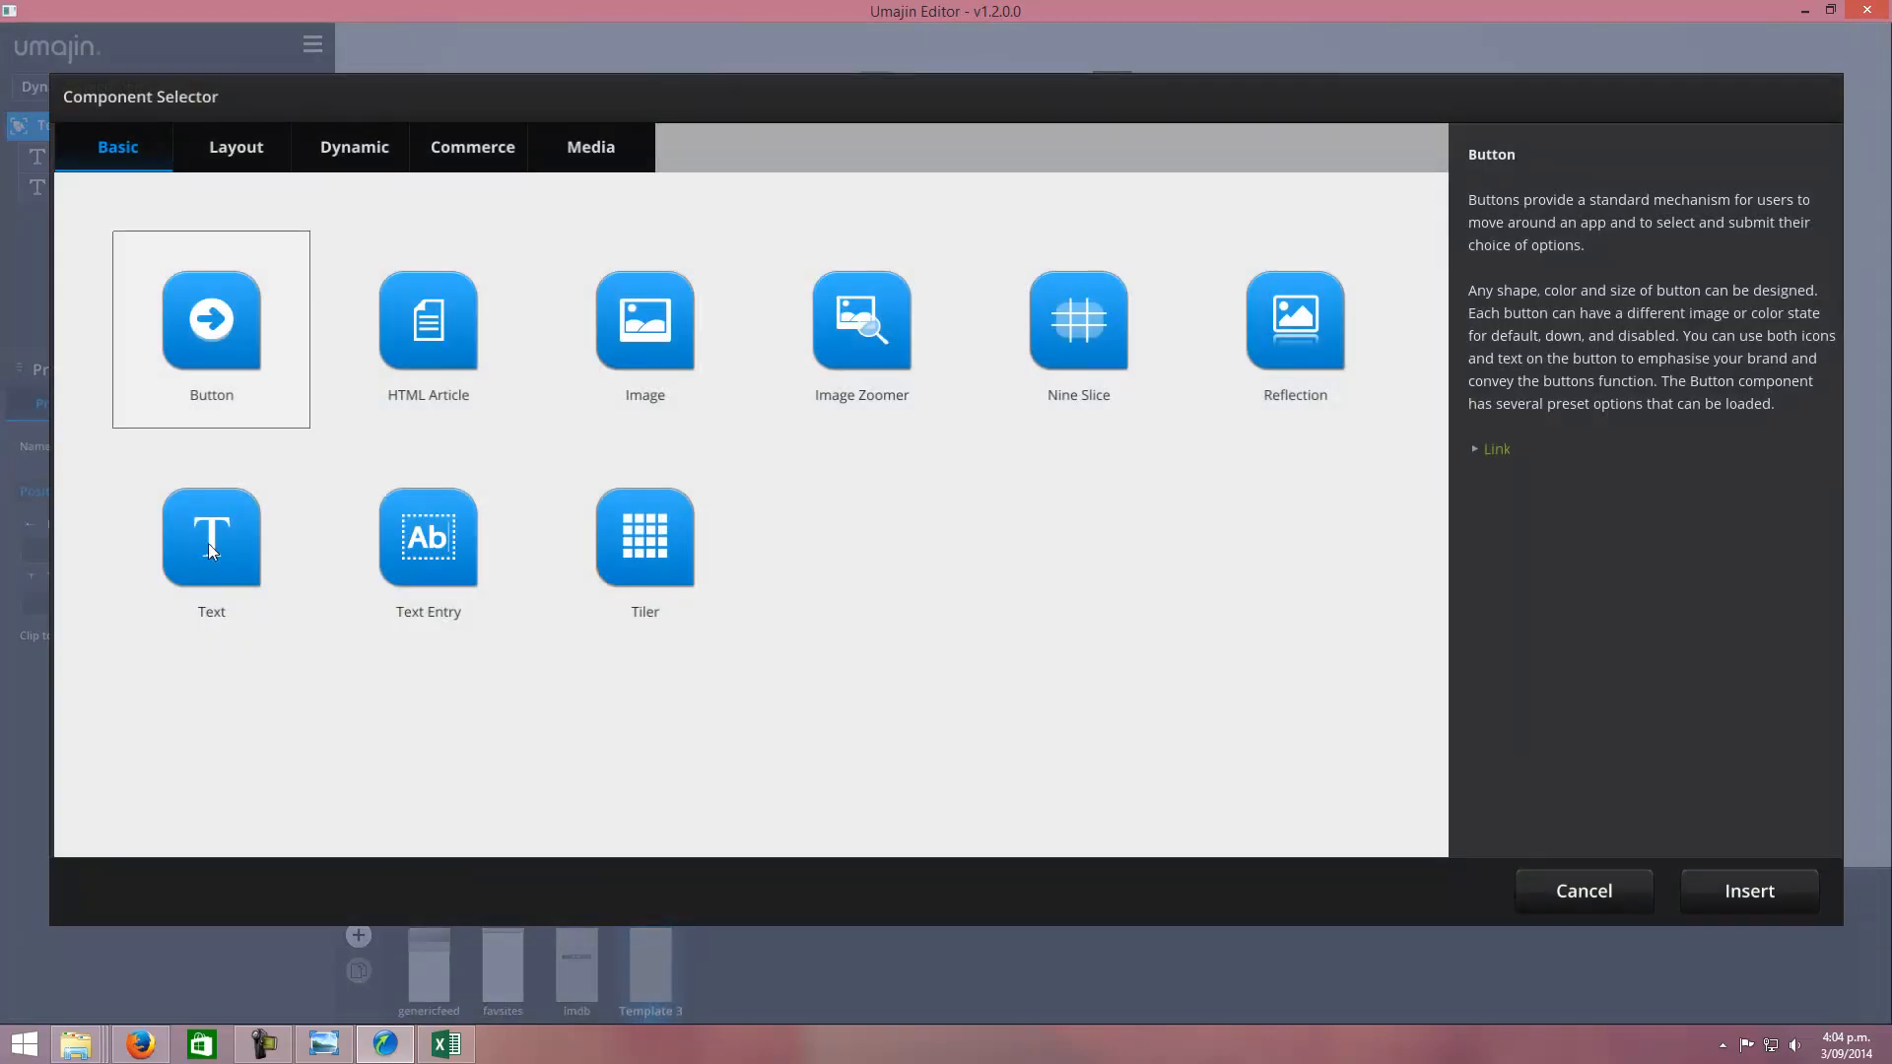
pyautogui.click(205, 544)
pyautogui.click(1750, 890)
pyautogui.moveTo(1079, 459); pyautogui.dragTo(1003, 220)
pyautogui.moveTo(1247, 345); pyautogui.dragTo(1328, 359)
# Step: Rename the third text component as movie_desc
pyautogui.click(139, 449)
pyautogui.hotkey('ctrl', 'a')
pyautogui.write('mov')
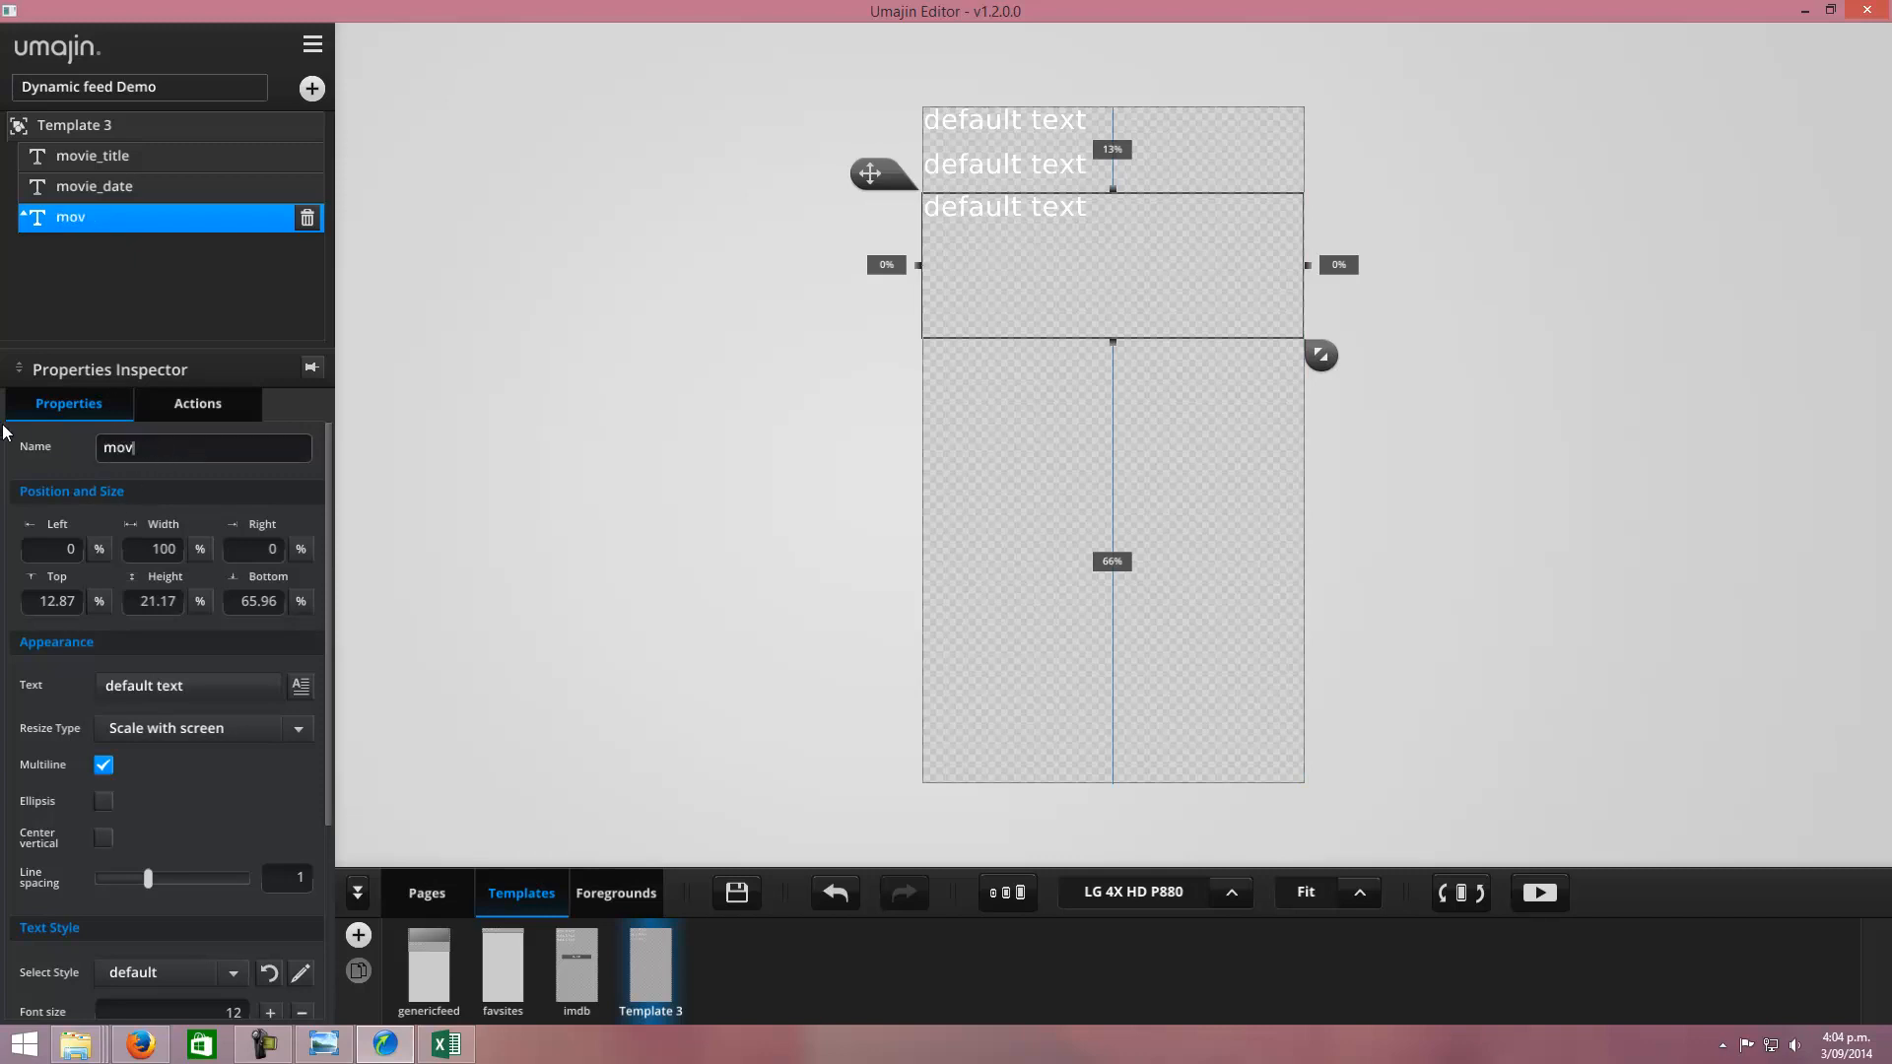
pyautogui.write('ie_desc')
pyautogui.click(957, 561)
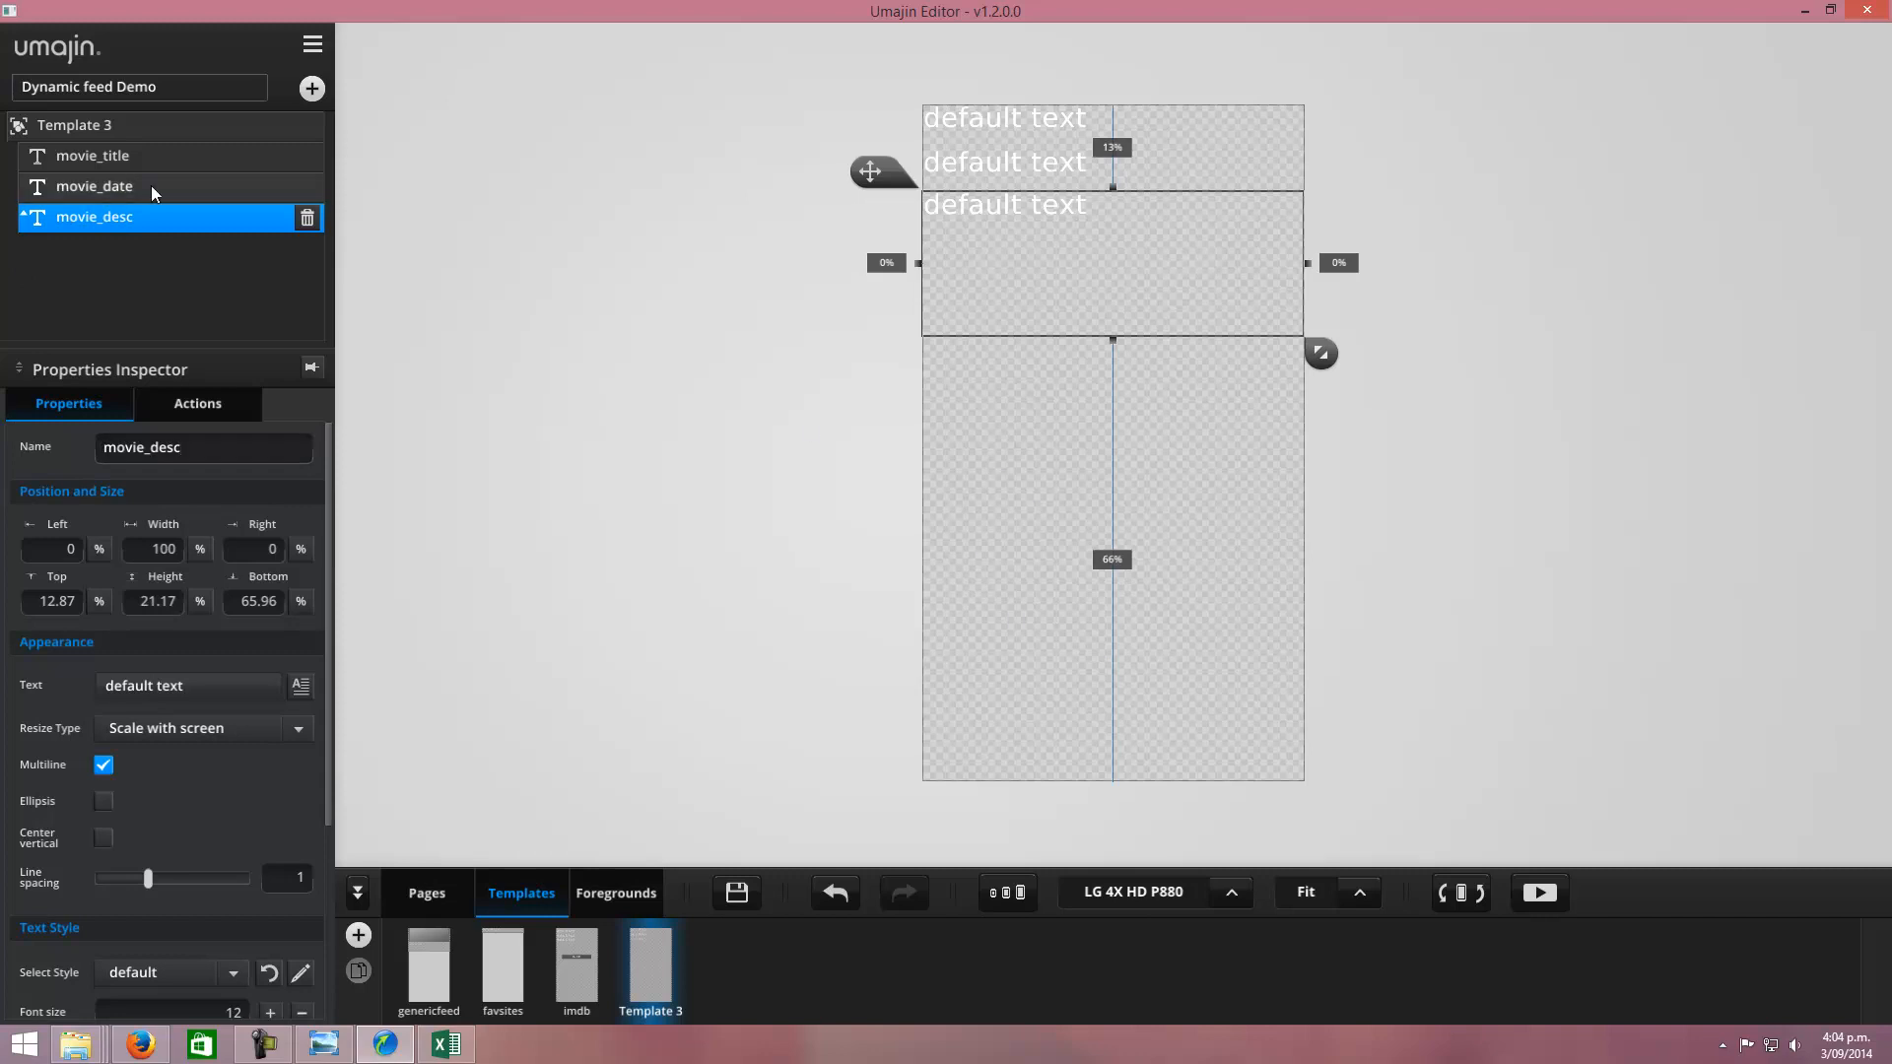
# Step: Add a Button component to the template below the texts, about 12% from the left edge and 36% from the top
pyautogui.click(311, 88)
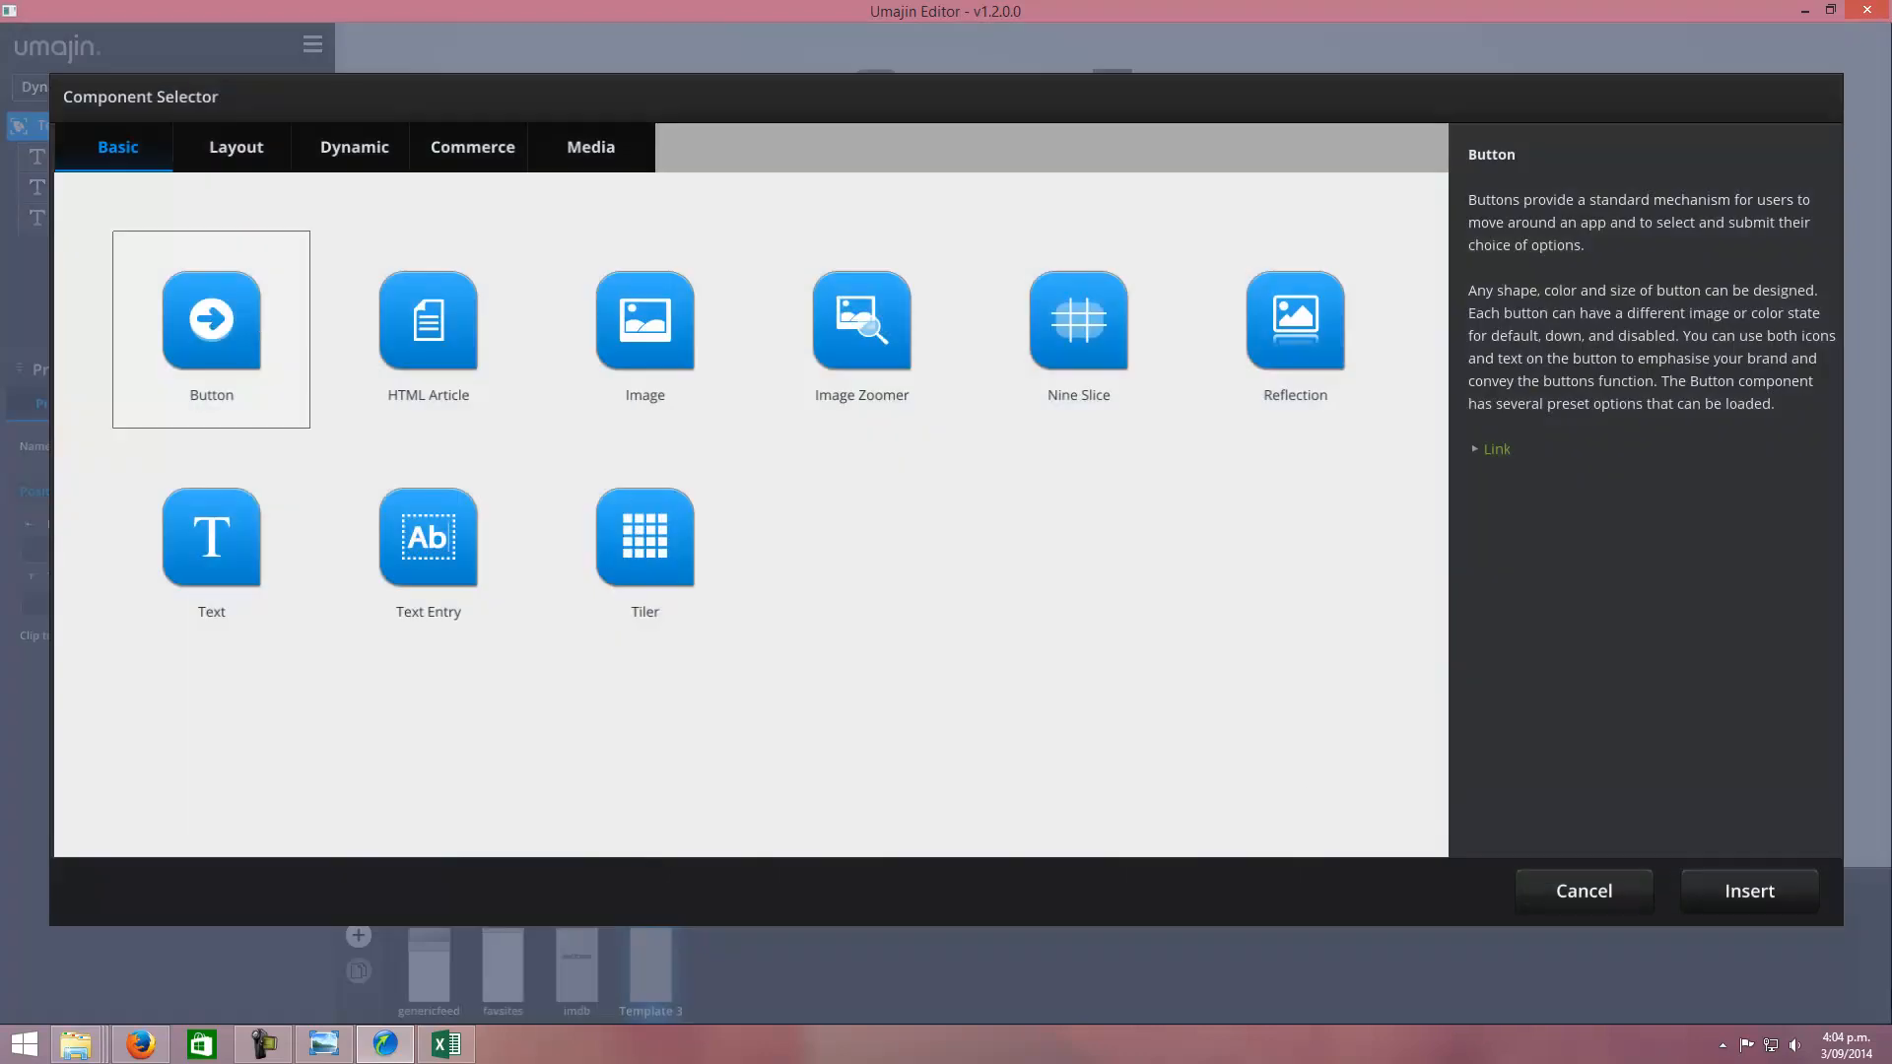
pyautogui.click(1763, 895)
pyautogui.moveTo(1094, 449); pyautogui.dragTo(1102, 427)
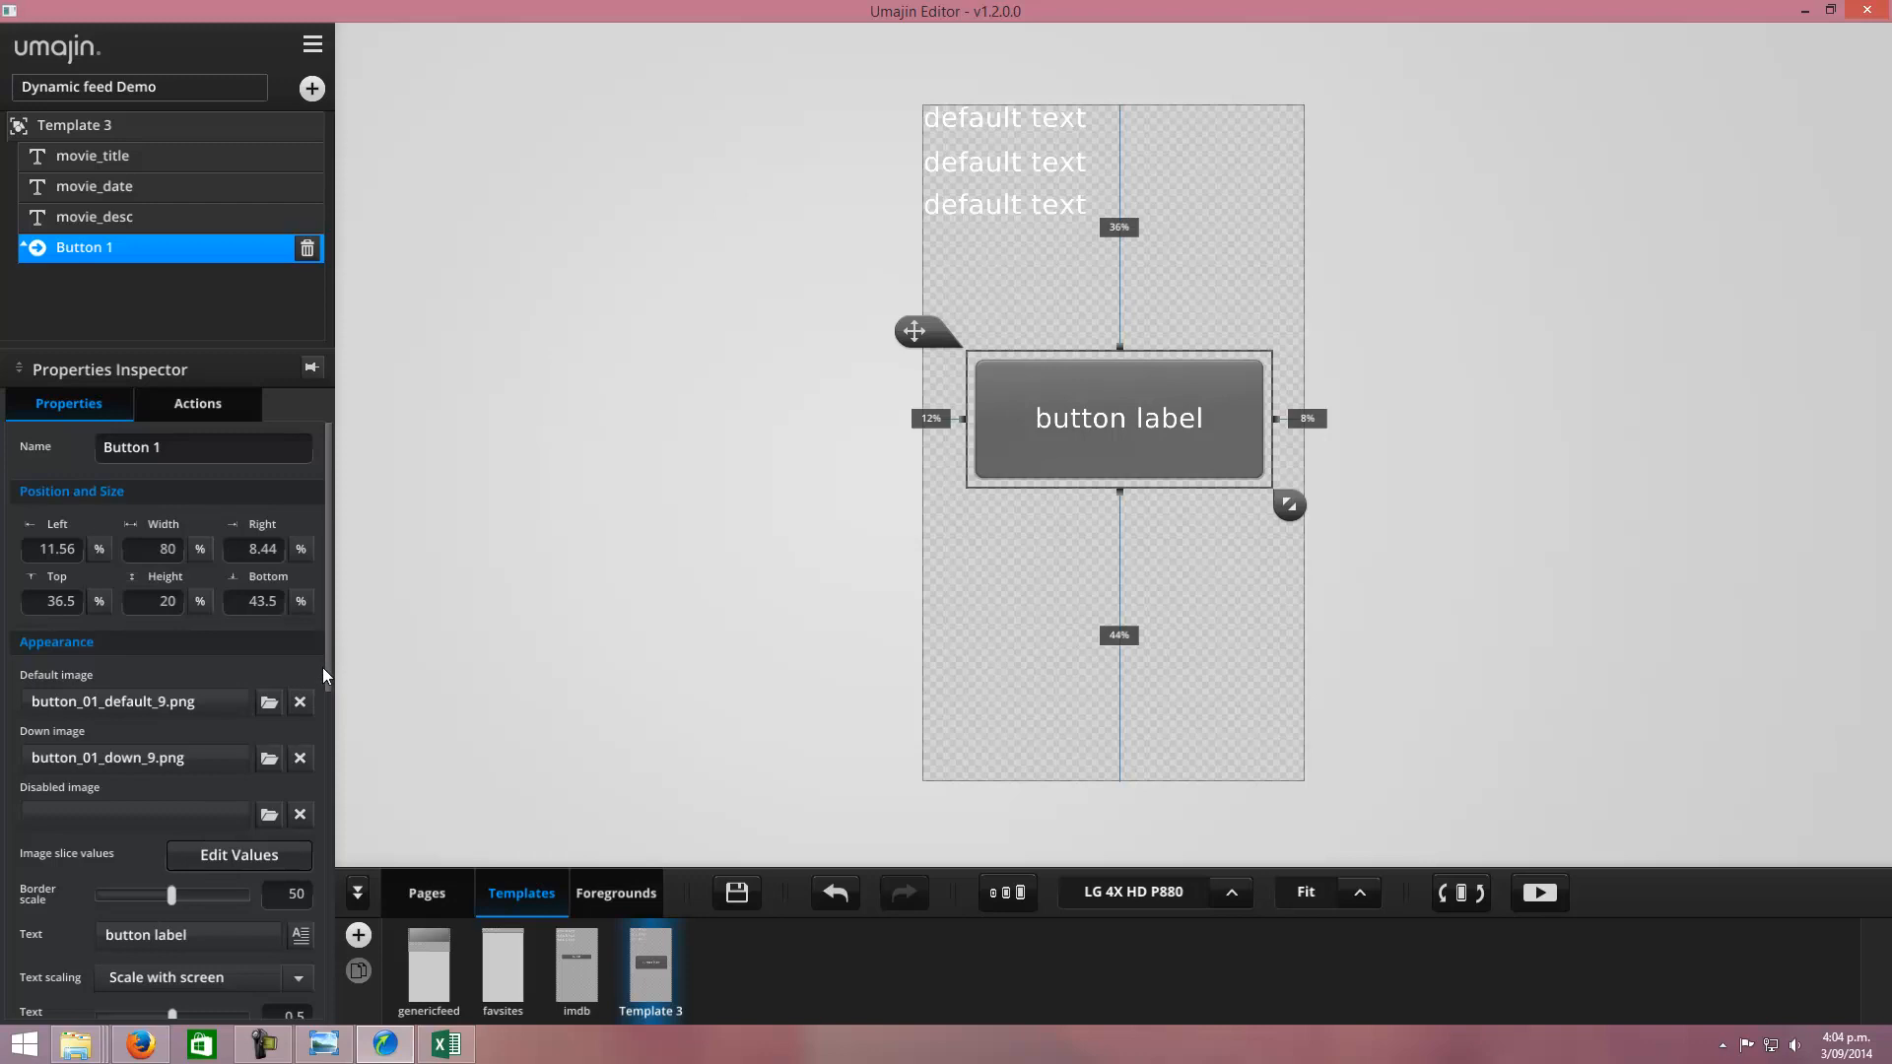
# Step: Change the button's label text to IMDB
pyautogui.moveTo(329, 670); pyautogui.dragTo(326, 592)
pyautogui.click(174, 449)
pyautogui.moveTo(334, 483); pyautogui.dragTo(343, 660)
pyautogui.click(224, 568)
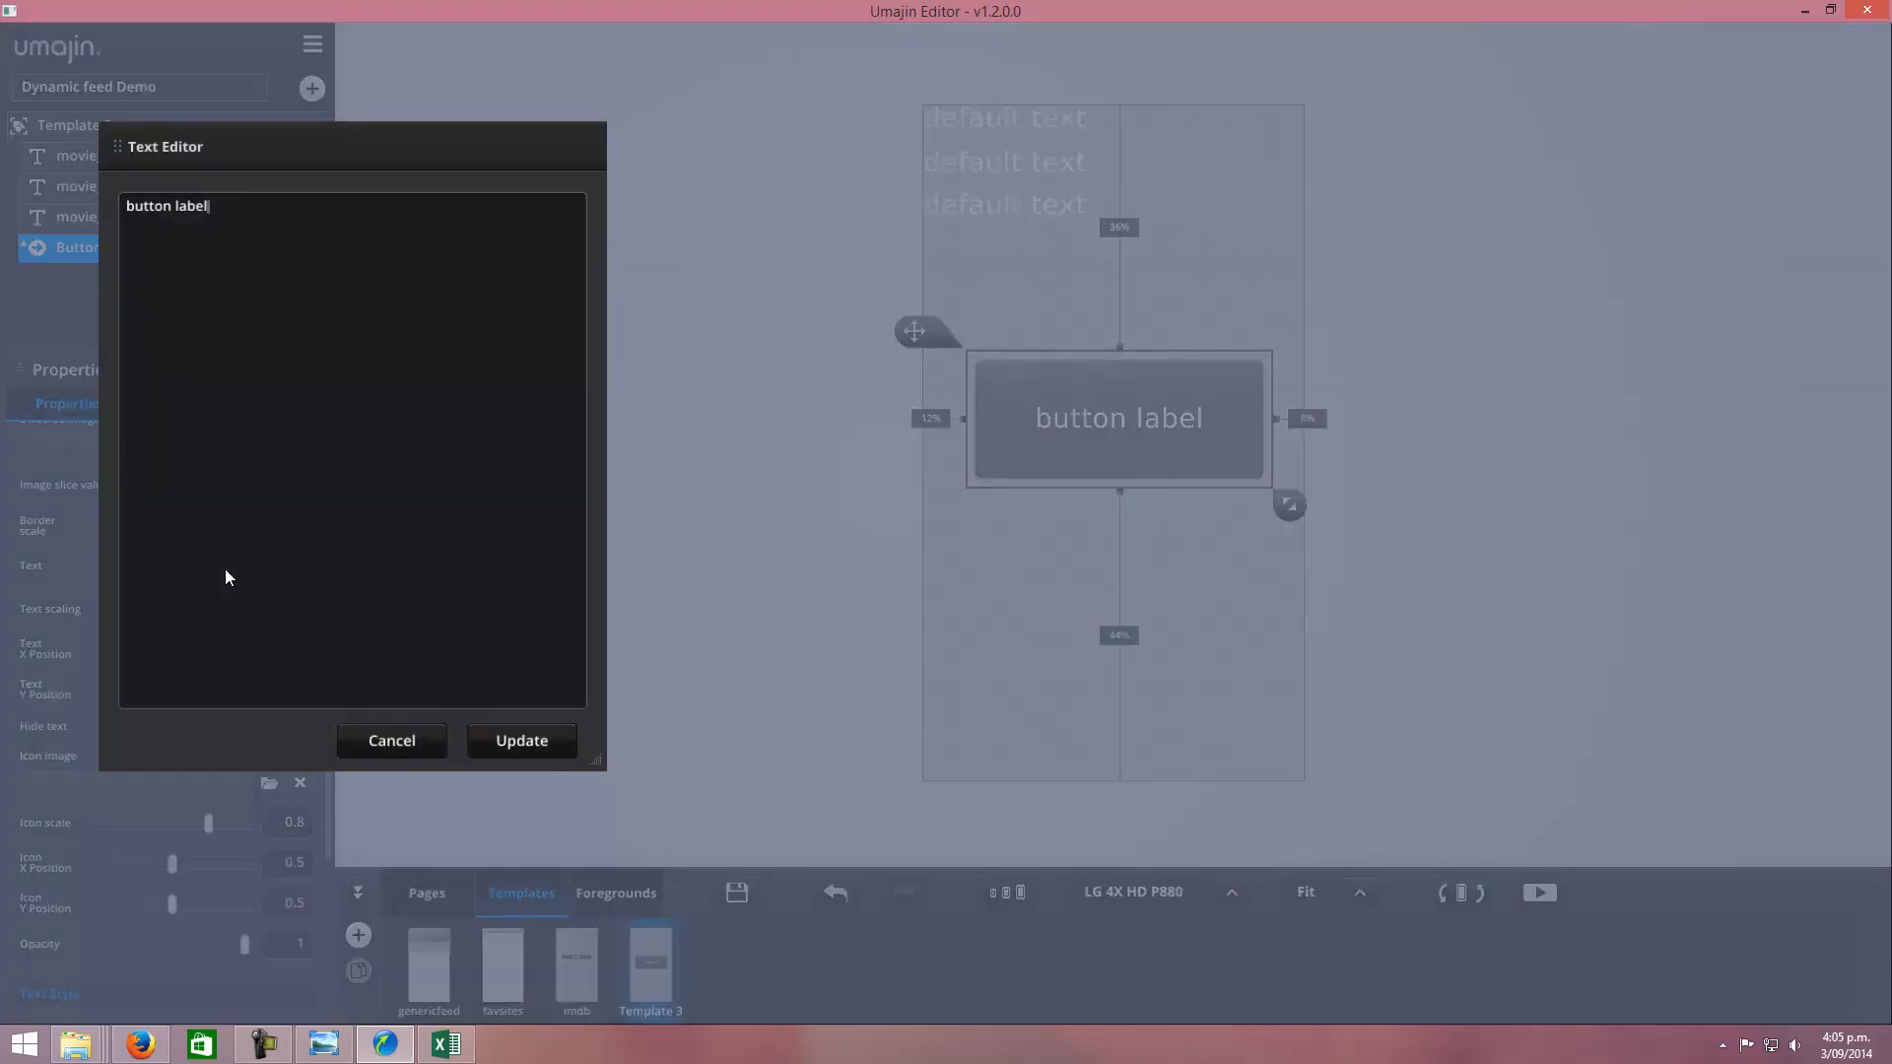
pyautogui.press('BackSpace')
pyautogui.press('BackSpace')
pyautogui.press('BackSpace')
pyautogui.press('BackSpace')
pyautogui.press('BackSpace')
pyautogui.press('BackSpace')
pyautogui.press('BackSpace')
pyautogui.press('BackSpace')
pyautogui.press('BackSpace')
pyautogui.press('BackSpace')
pyautogui.press('BackSpace')
pyautogui.write('IMDB')
pyautogui.click(521, 741)
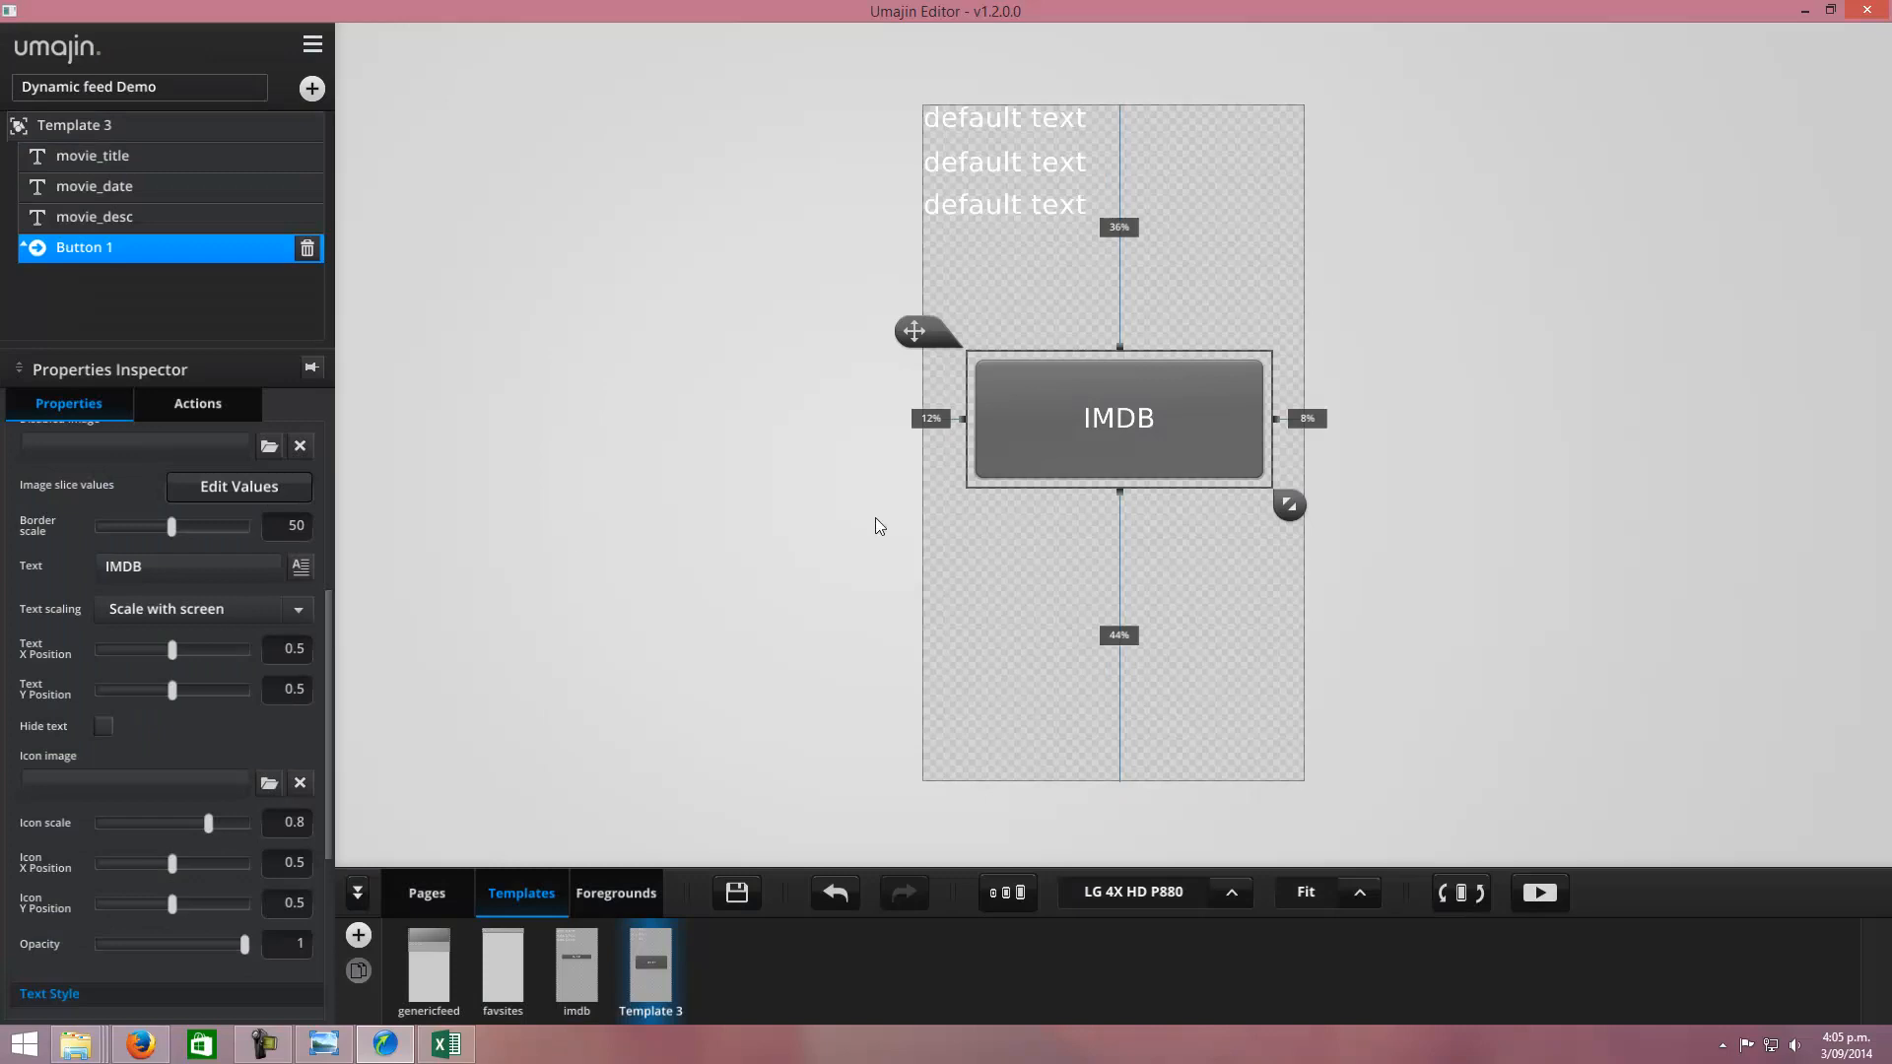
# Step: Add a Show web page action to the IMDB button's On press event
pyautogui.click(915, 630)
pyautogui.click(1104, 441)
pyautogui.click(201, 410)
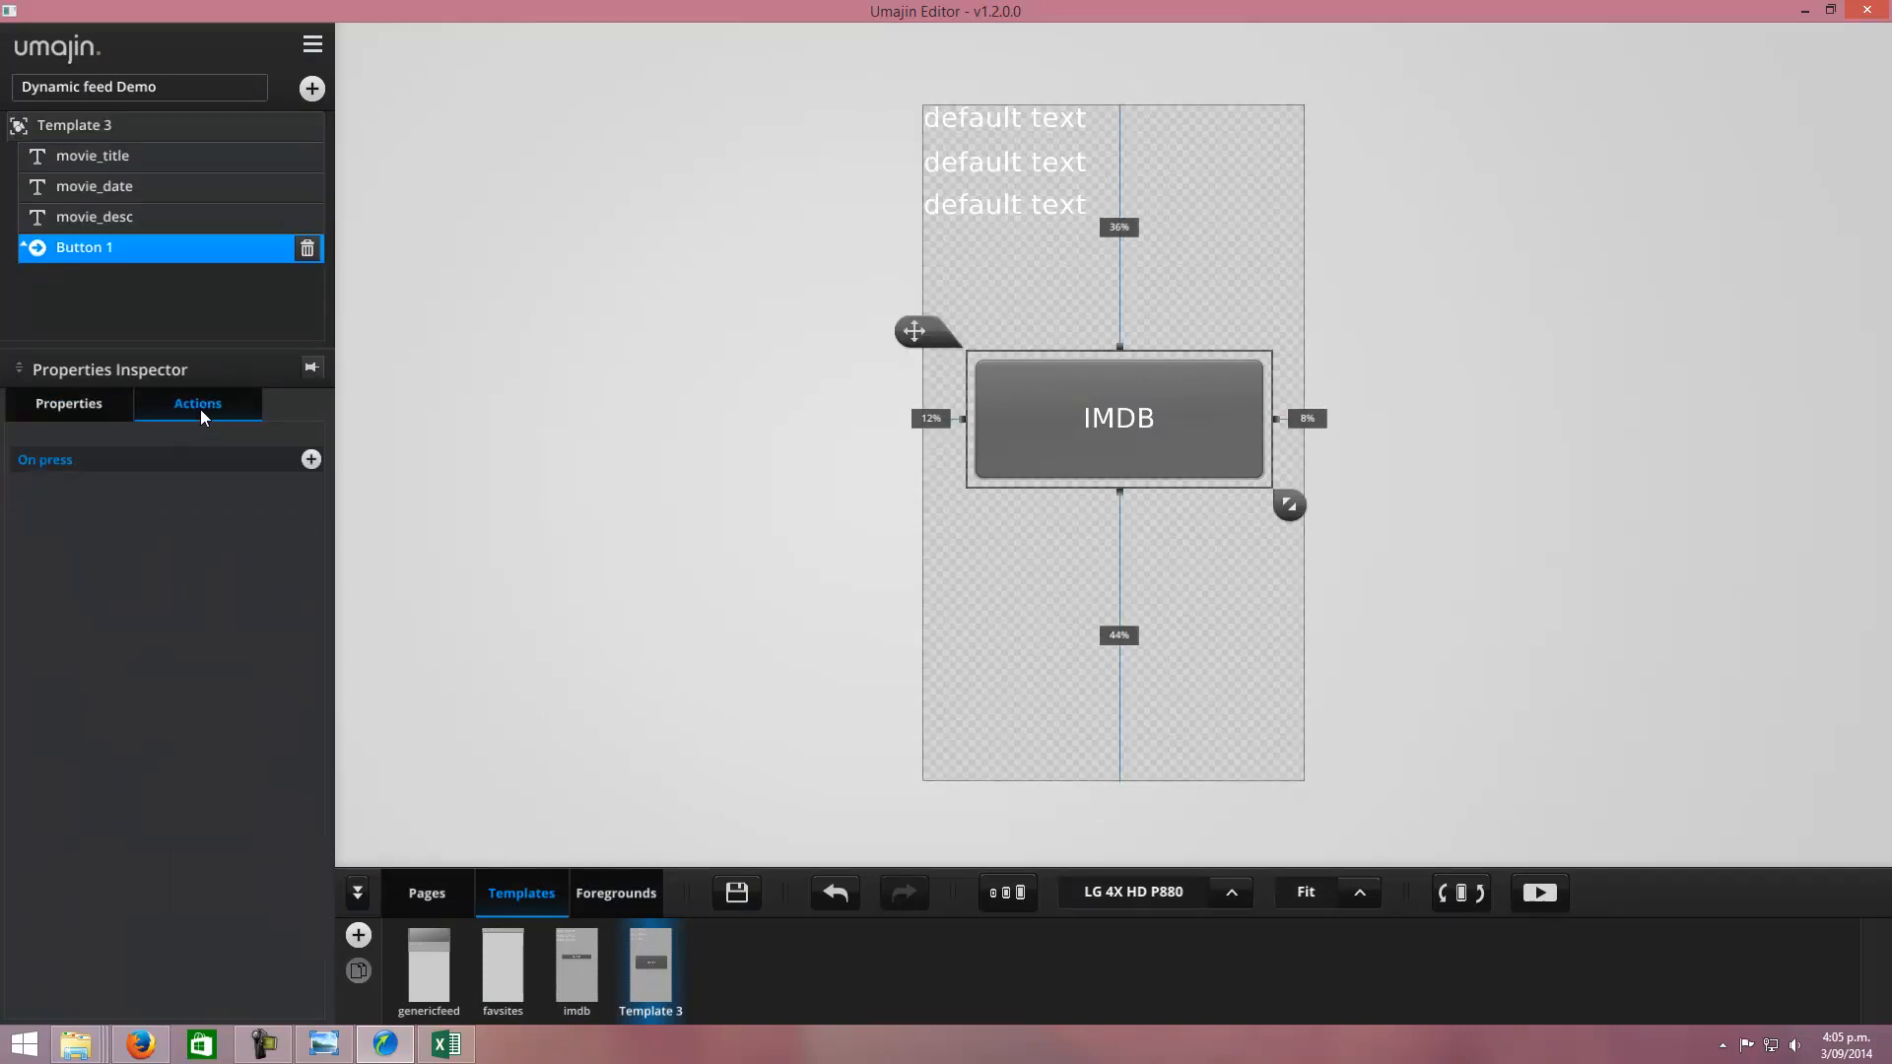
pyautogui.click(310, 460)
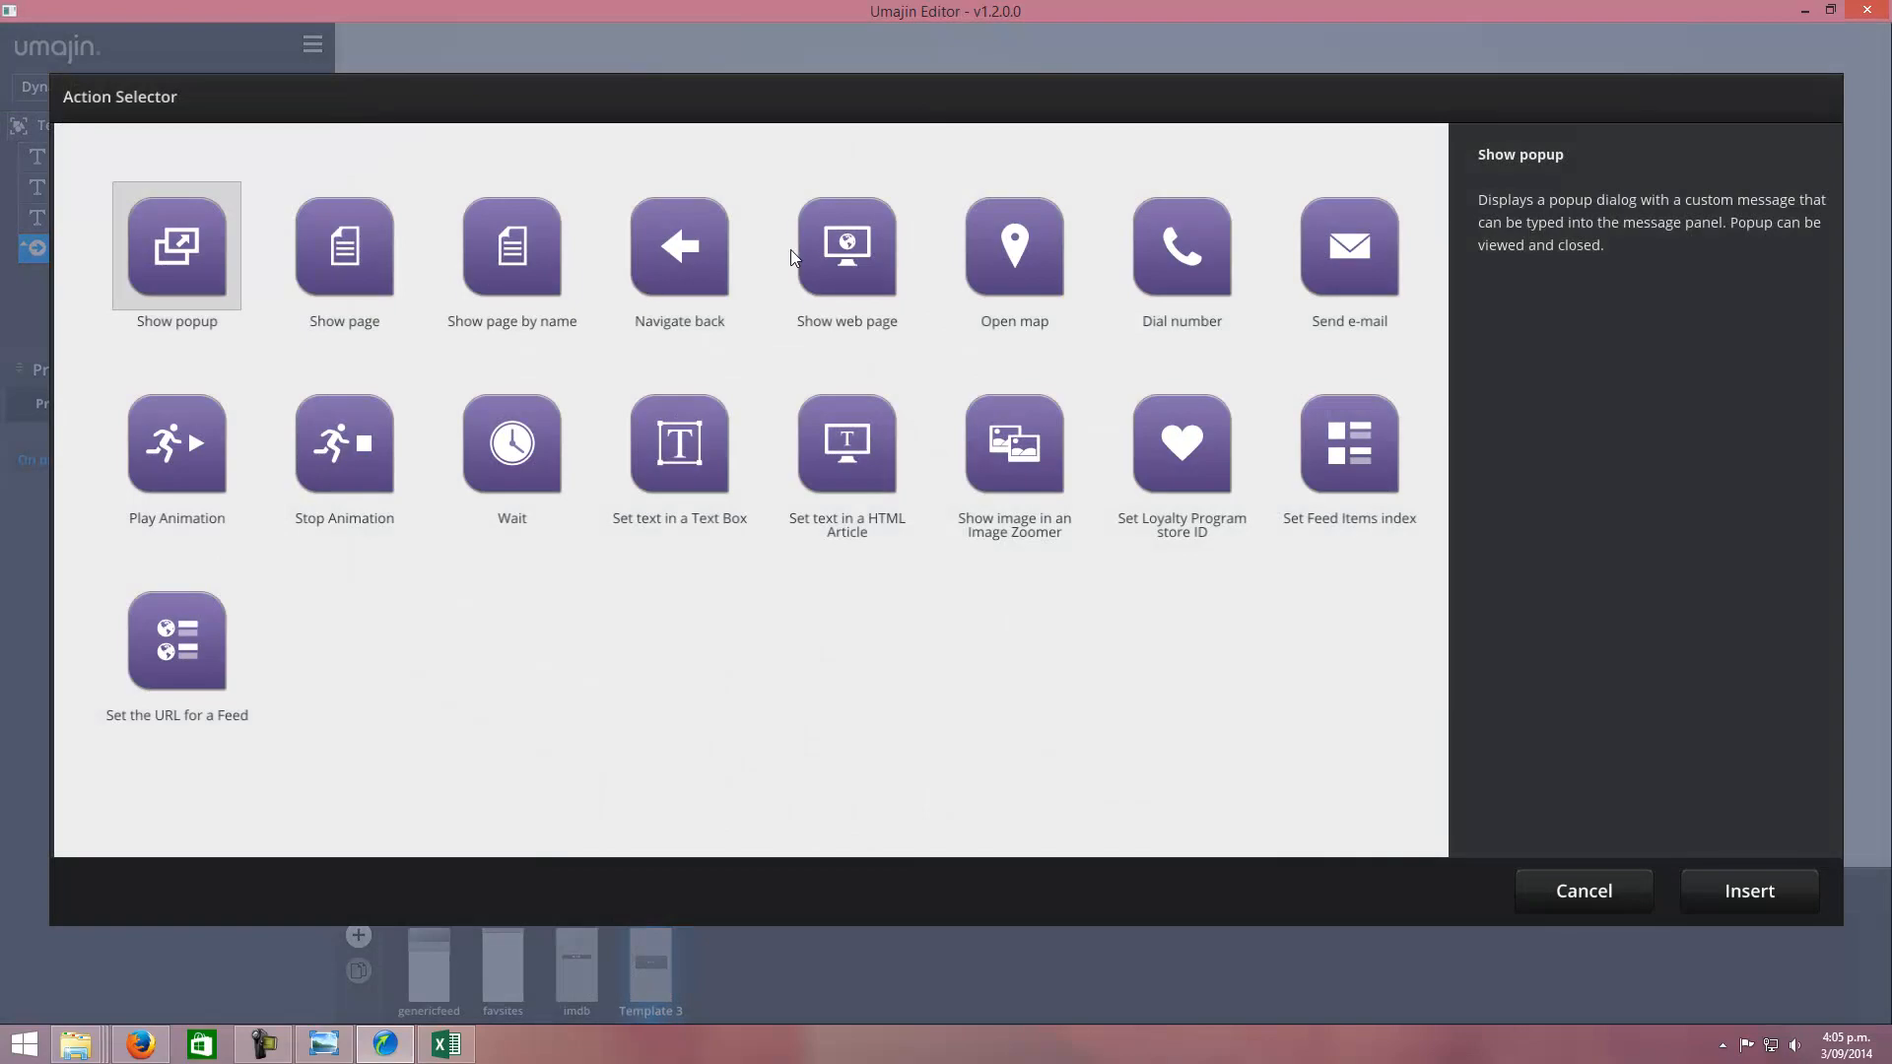
pyautogui.click(840, 250)
pyautogui.click(1777, 900)
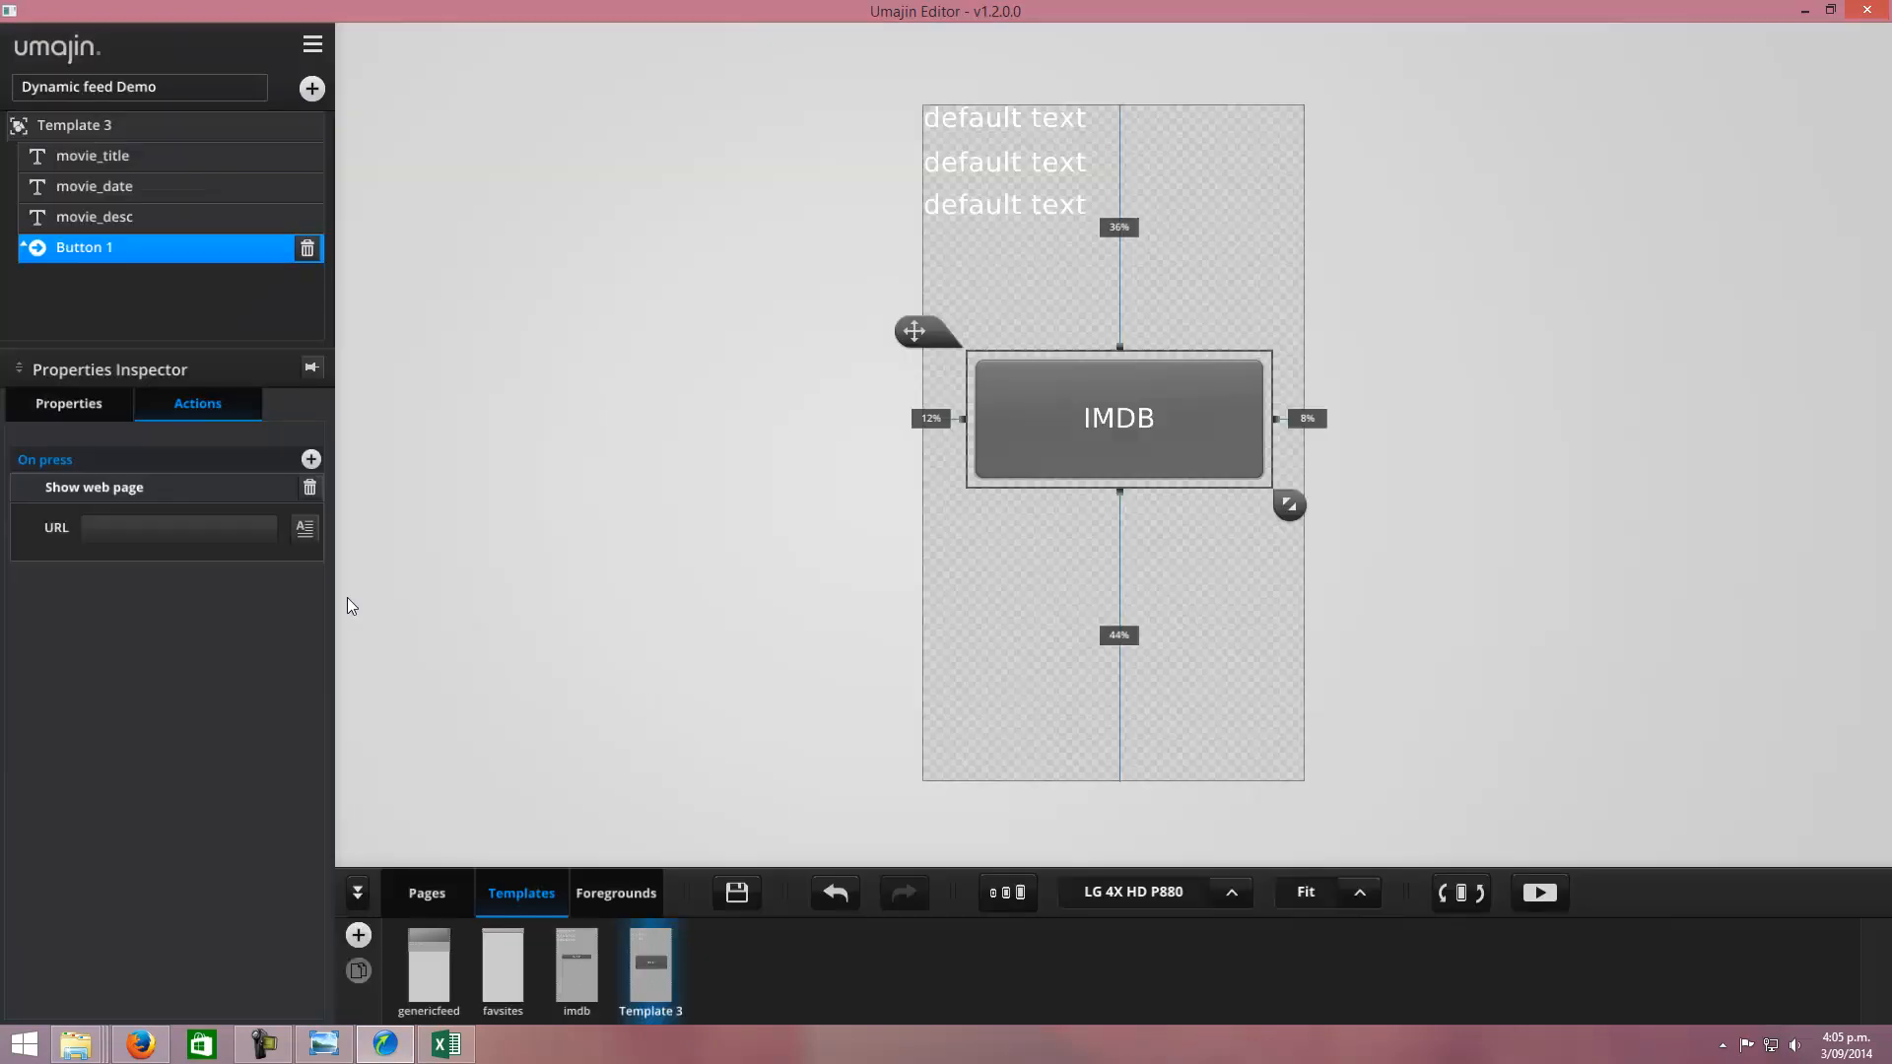
# Step: Check the feed's link column name in the Firefox CMS page, and set the web page action's URL to [link] in Umajin Editor
pyautogui.click(140, 1045)
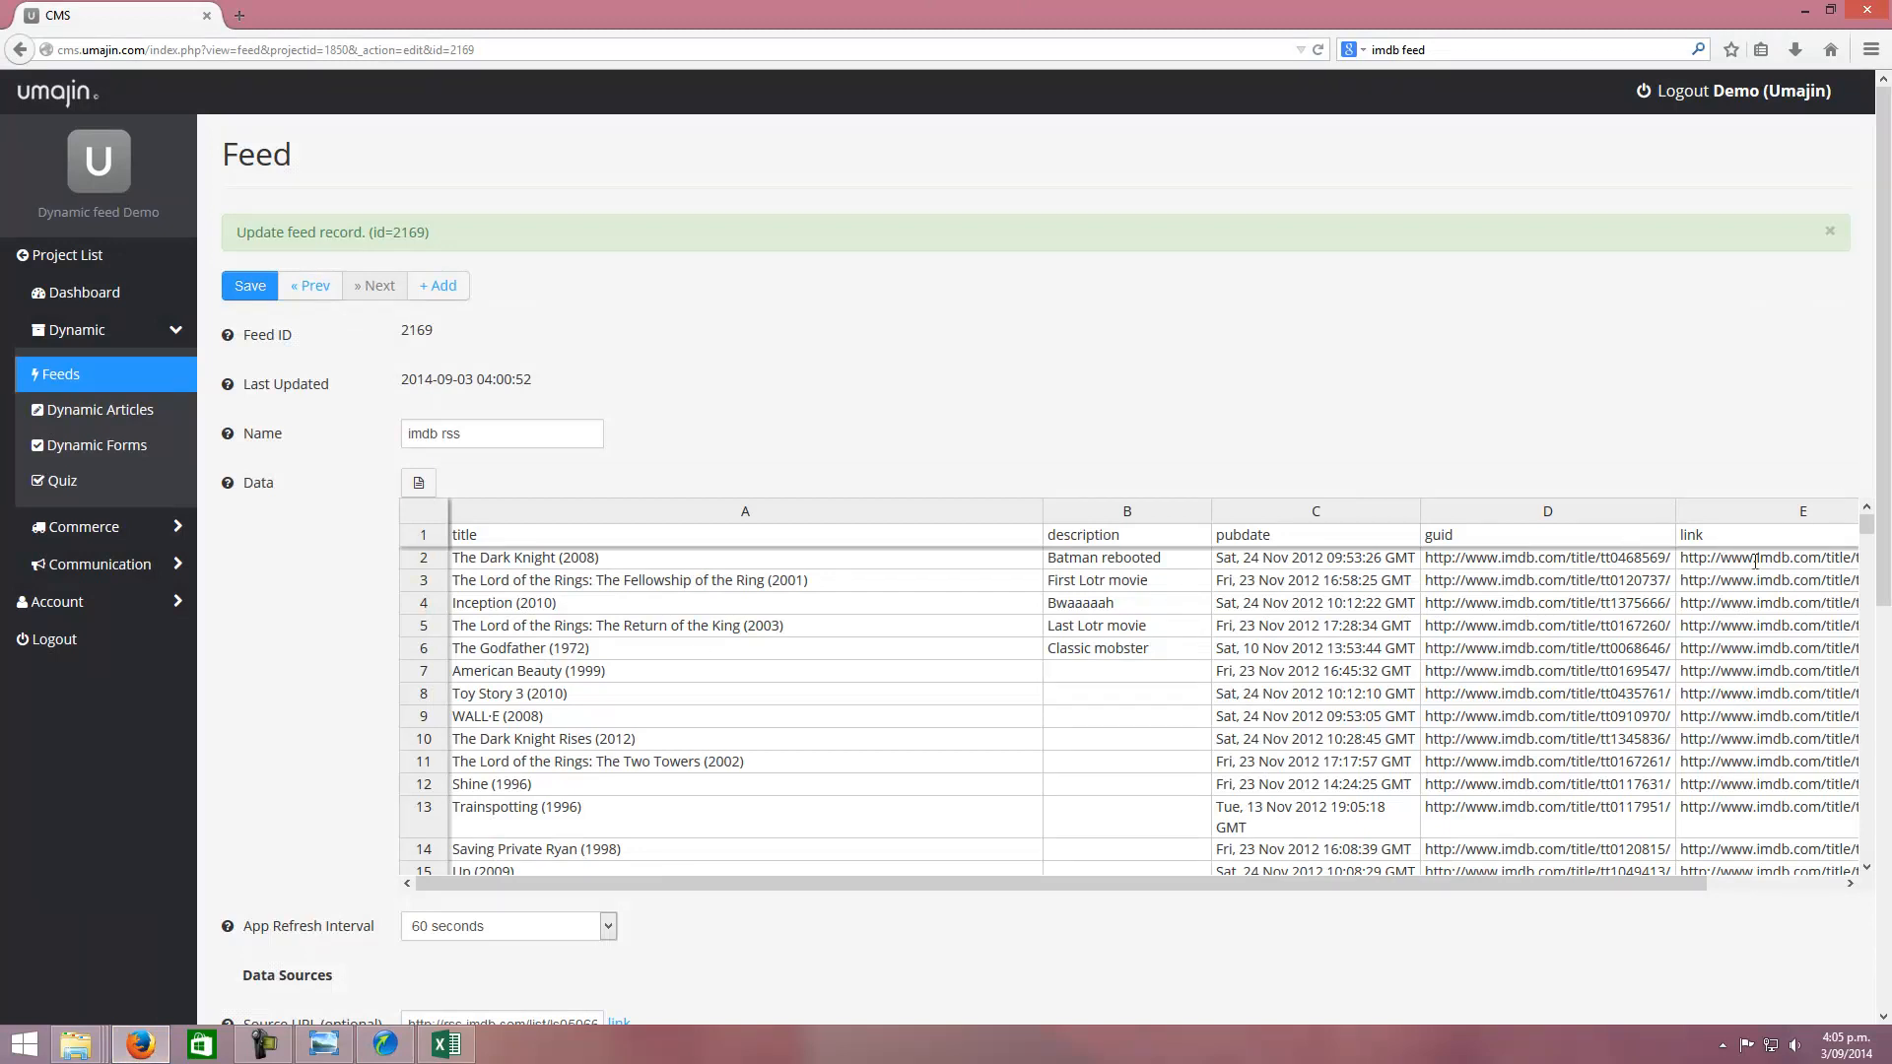
pyautogui.click(385, 1045)
pyautogui.click(161, 520)
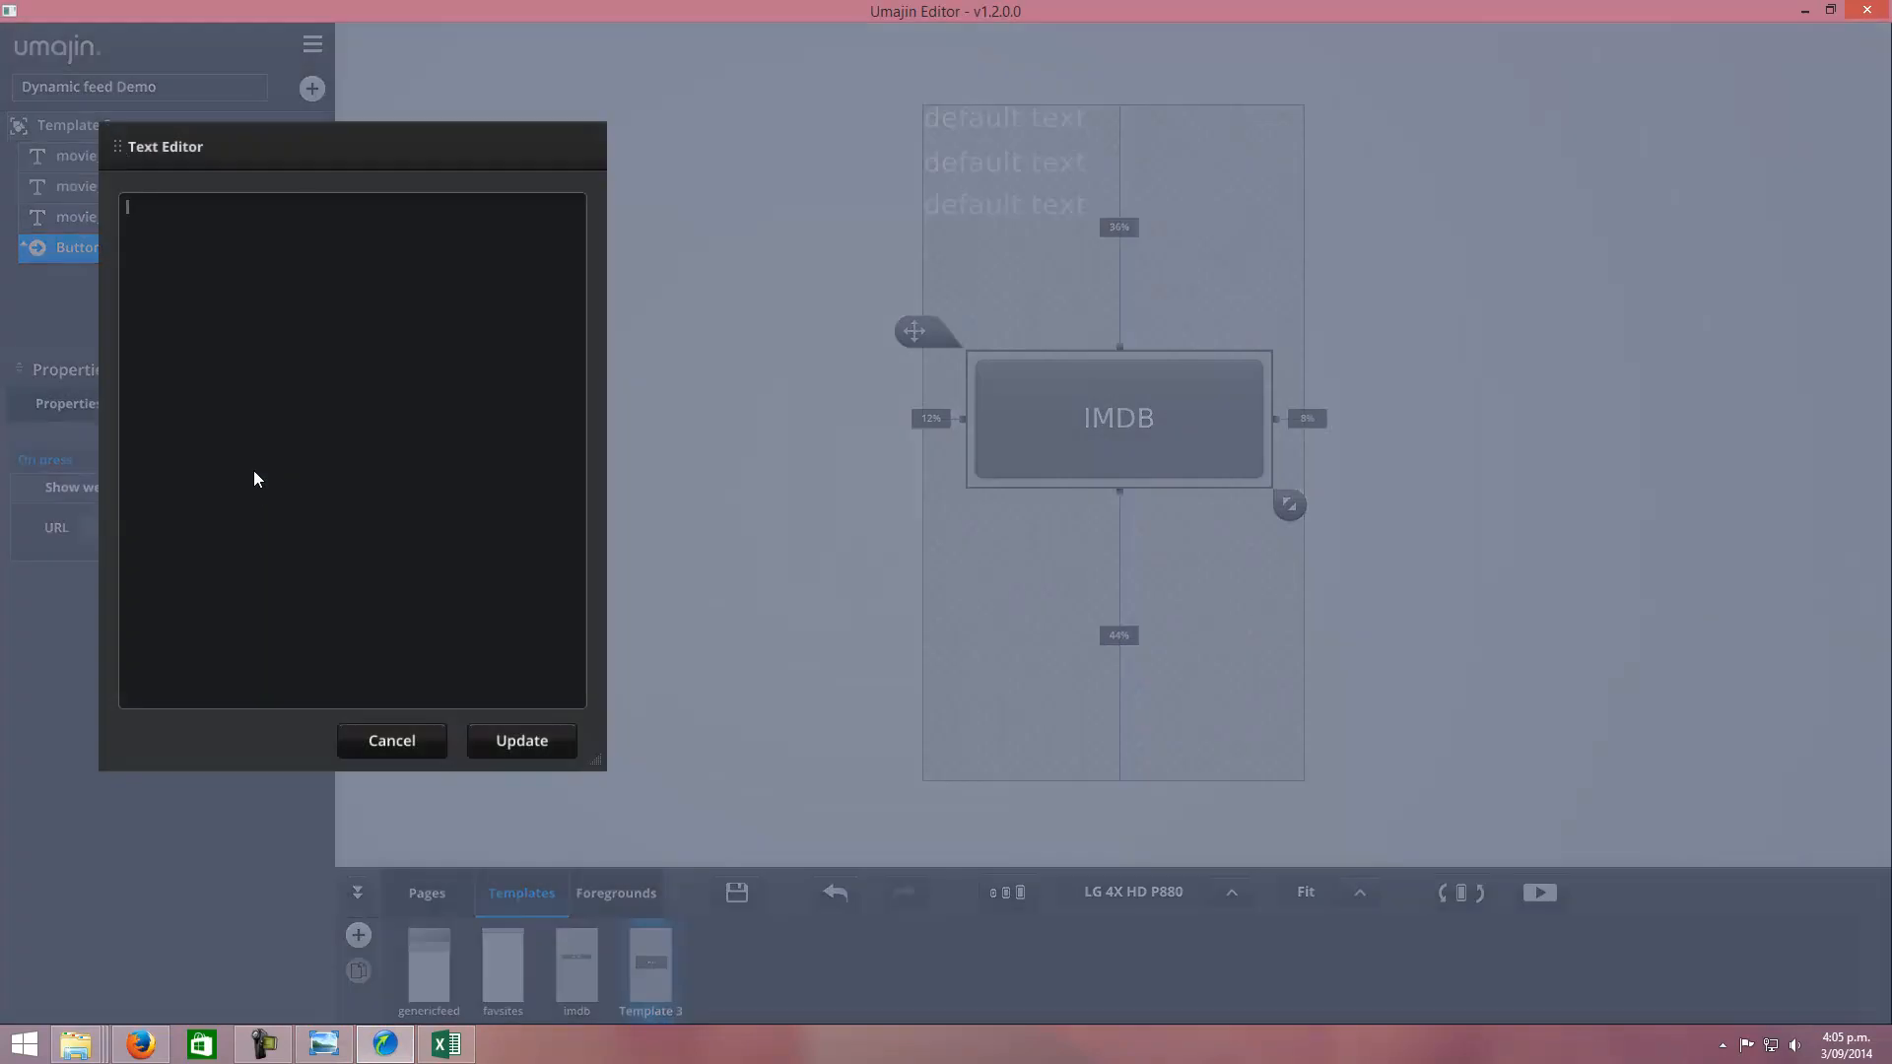
pyautogui.write('[link]')
pyautogui.click(512, 741)
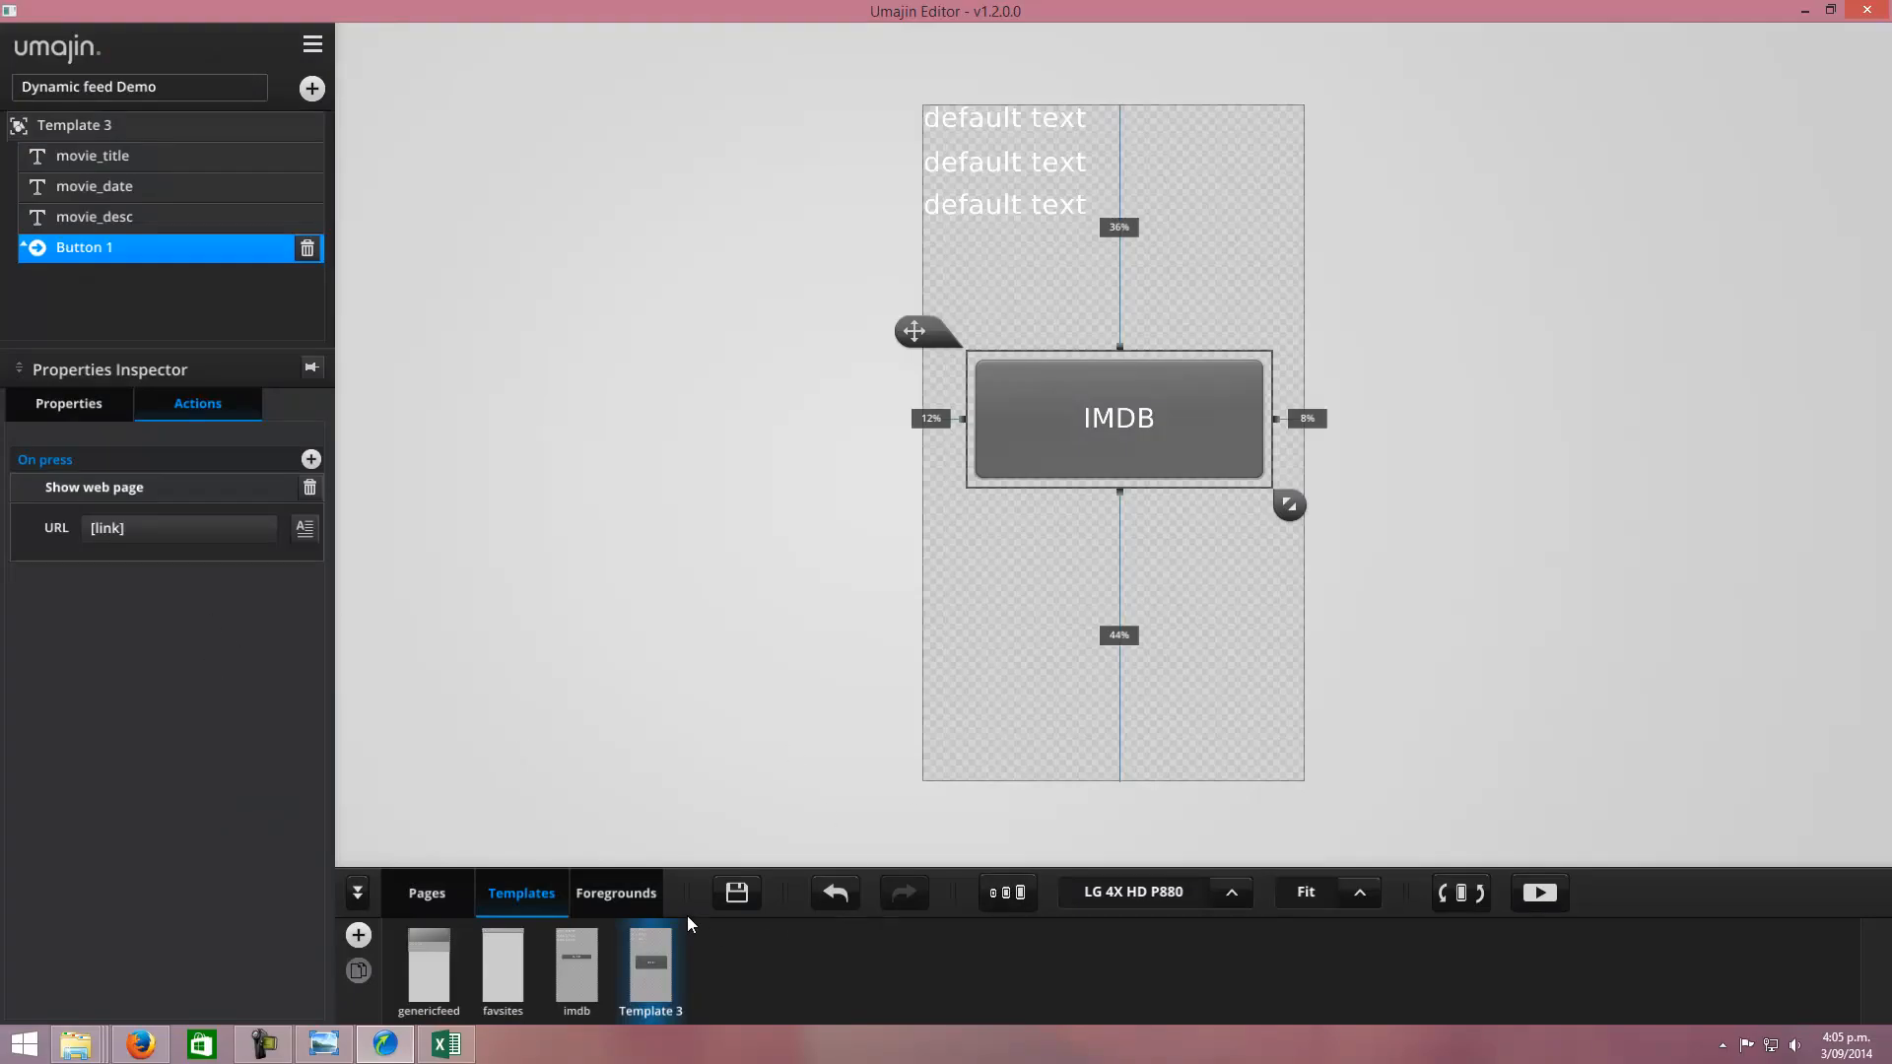
# Step: Assign Template 3 as the template of the Feed Item View on the view page
pyautogui.click(407, 892)
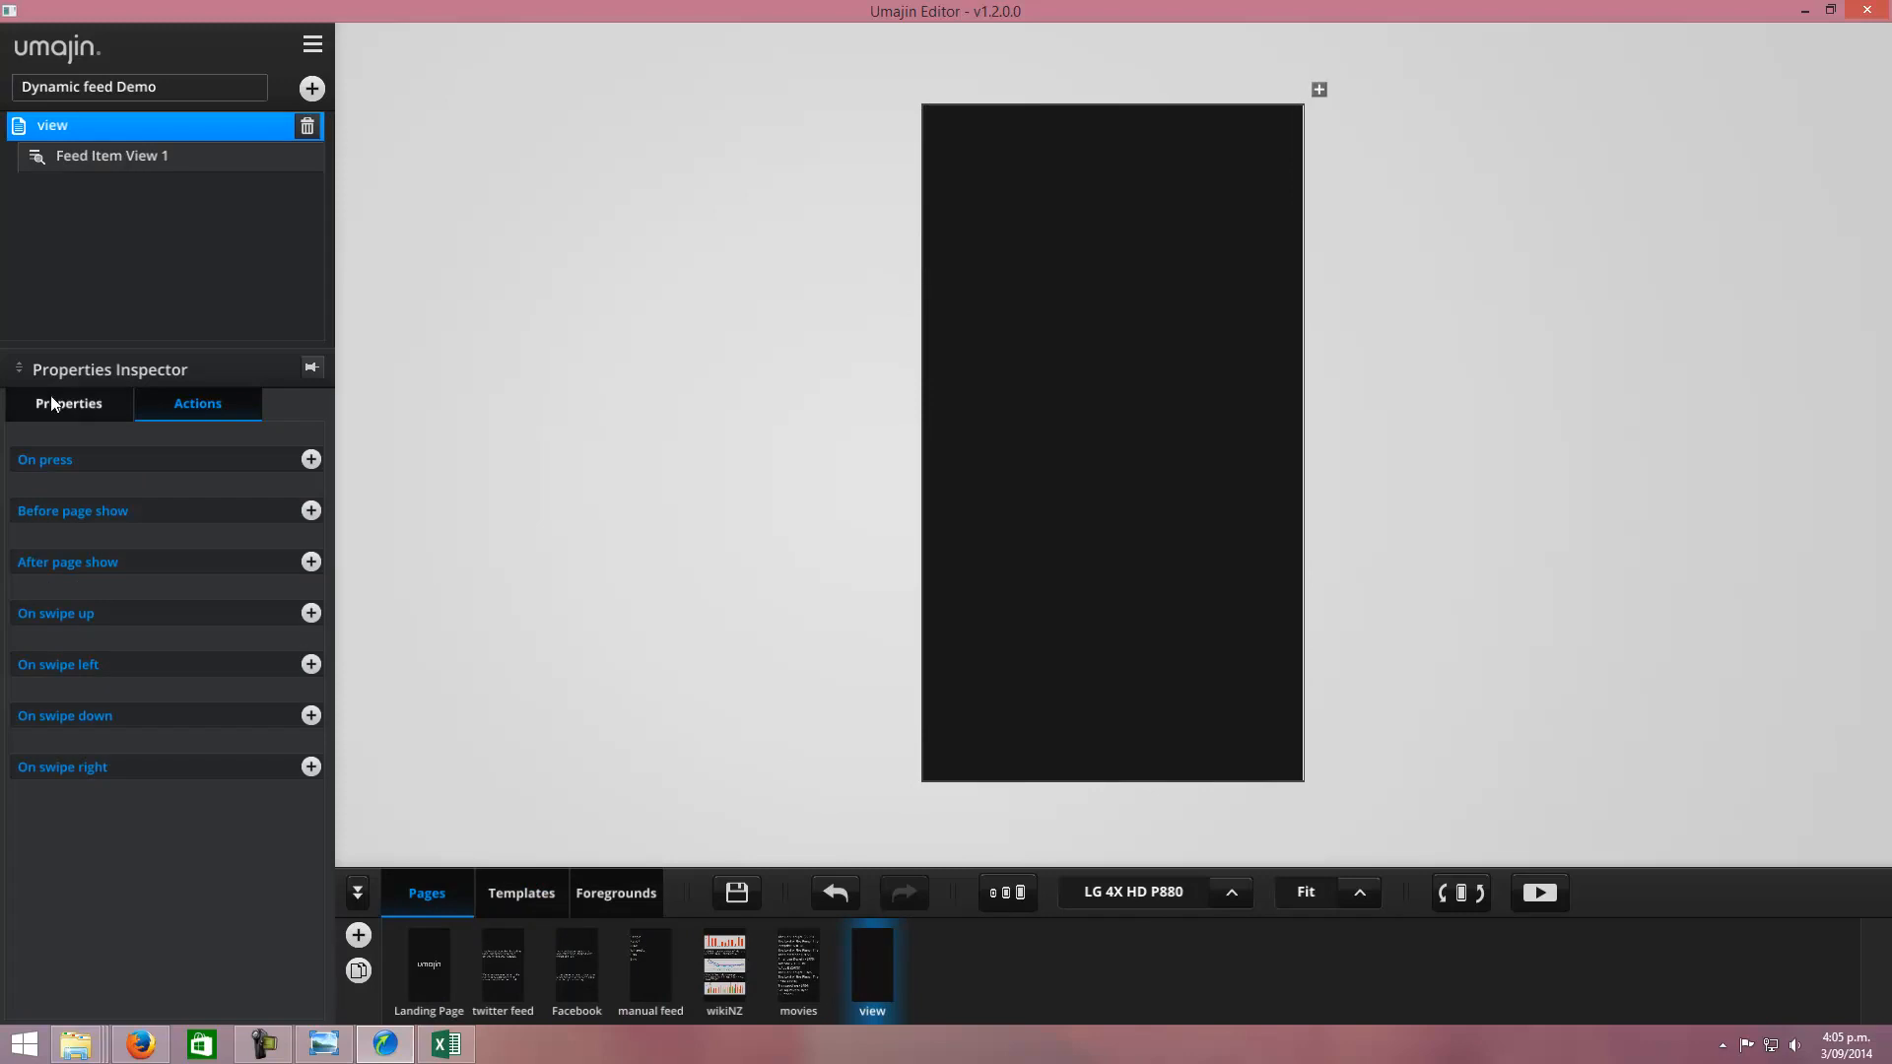
pyautogui.click(95, 408)
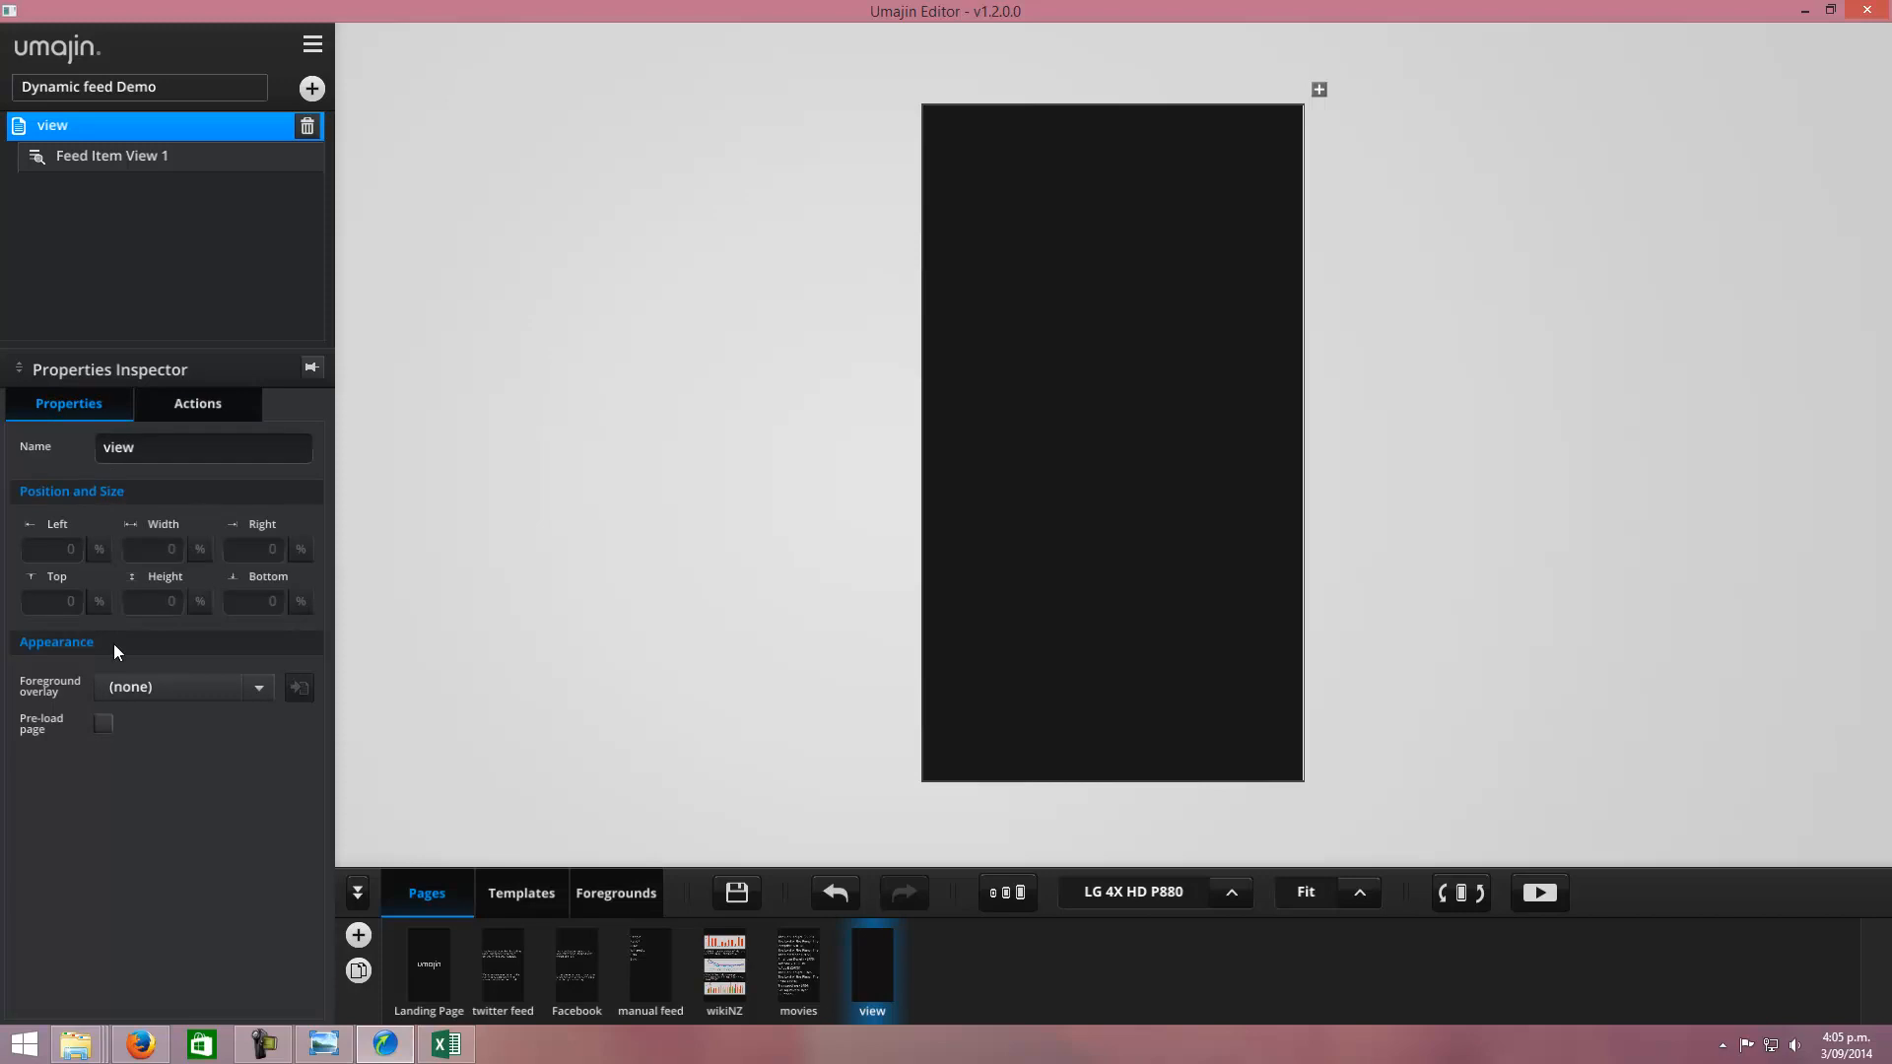
pyautogui.click(118, 158)
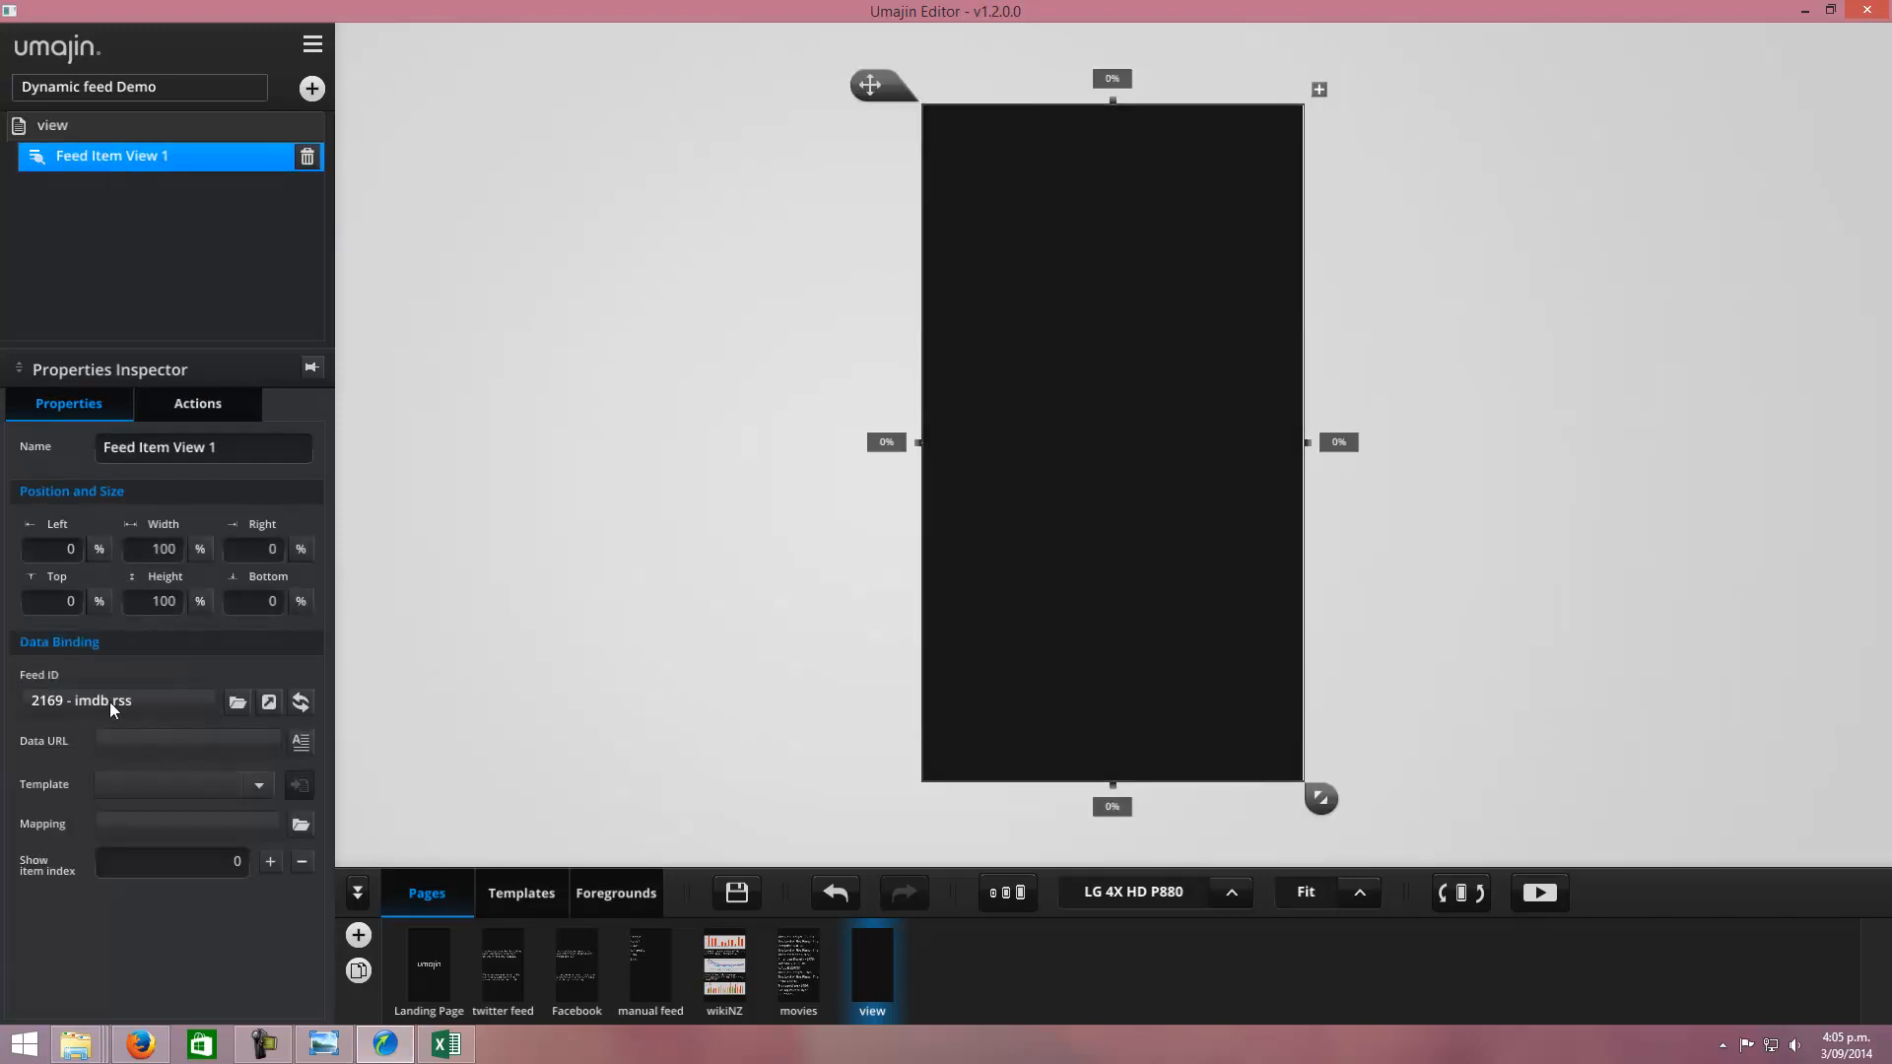
pyautogui.click(260, 786)
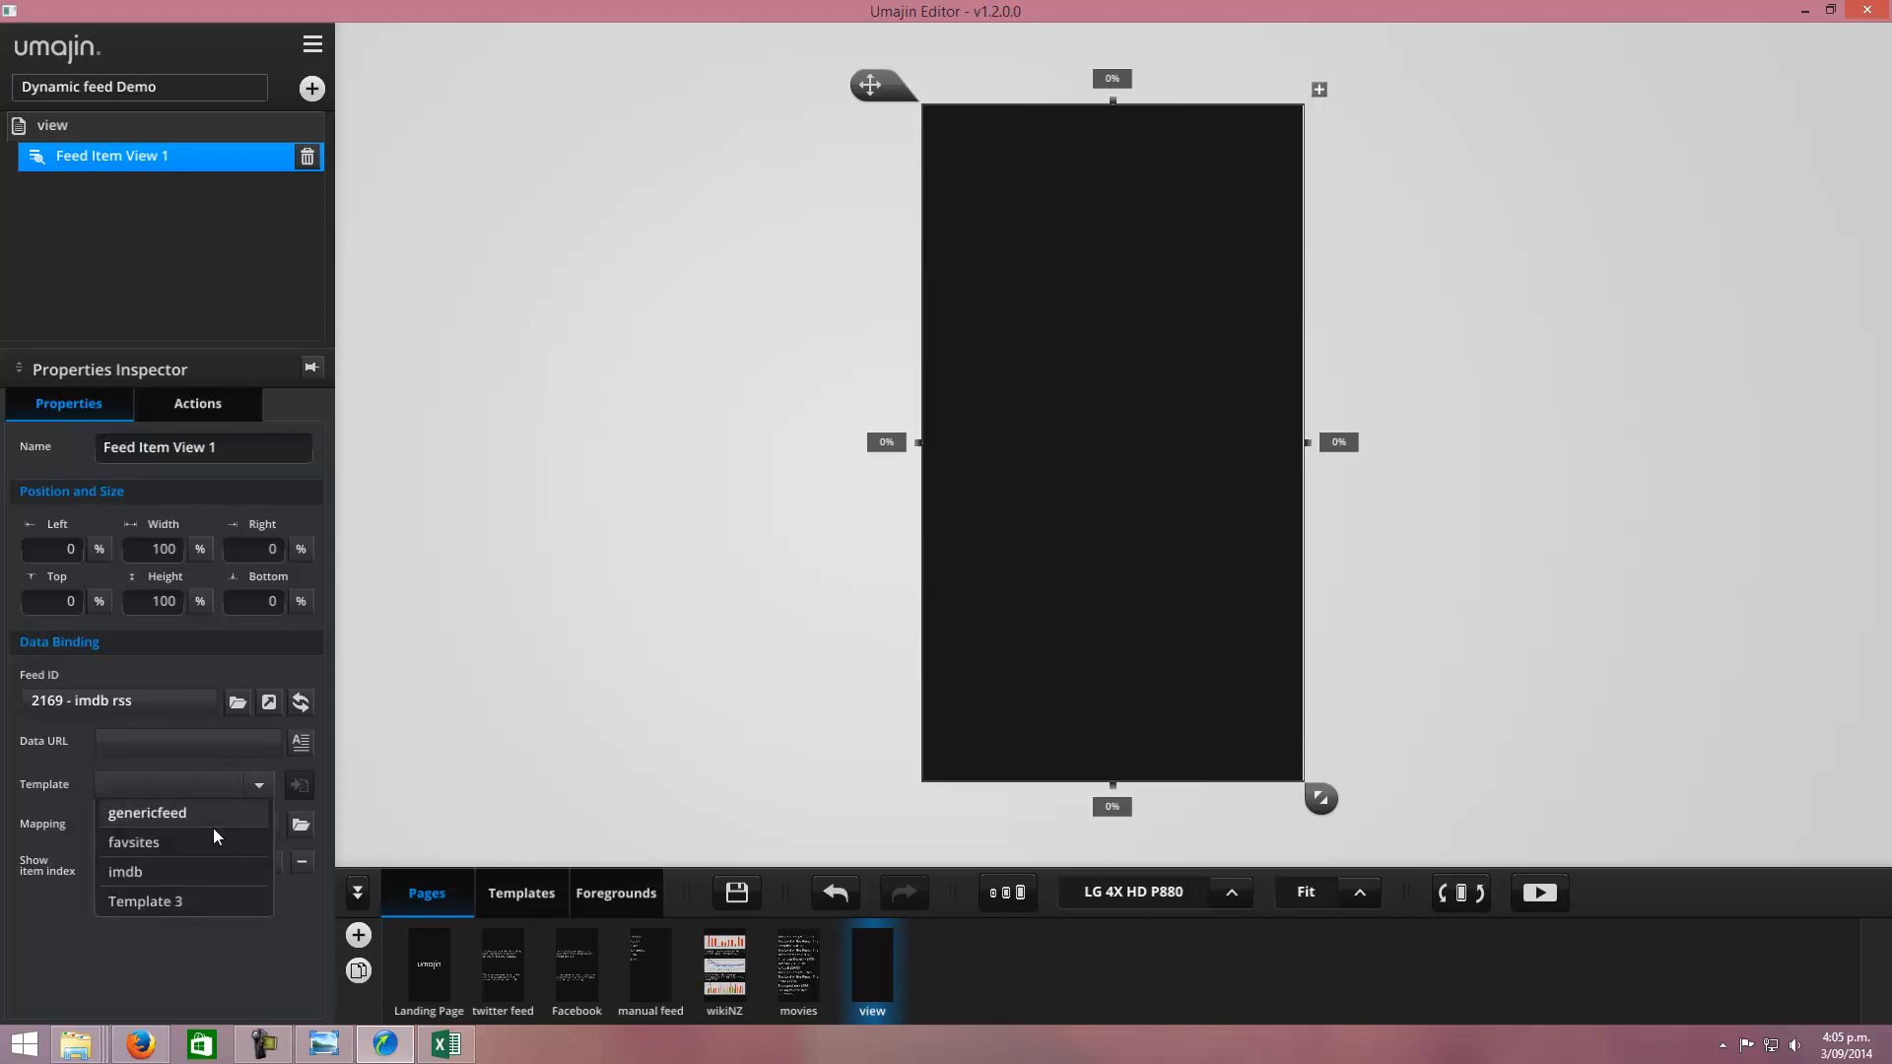
pyautogui.click(166, 901)
# Step: Rename Template 3 as movie_view
pyautogui.click(522, 893)
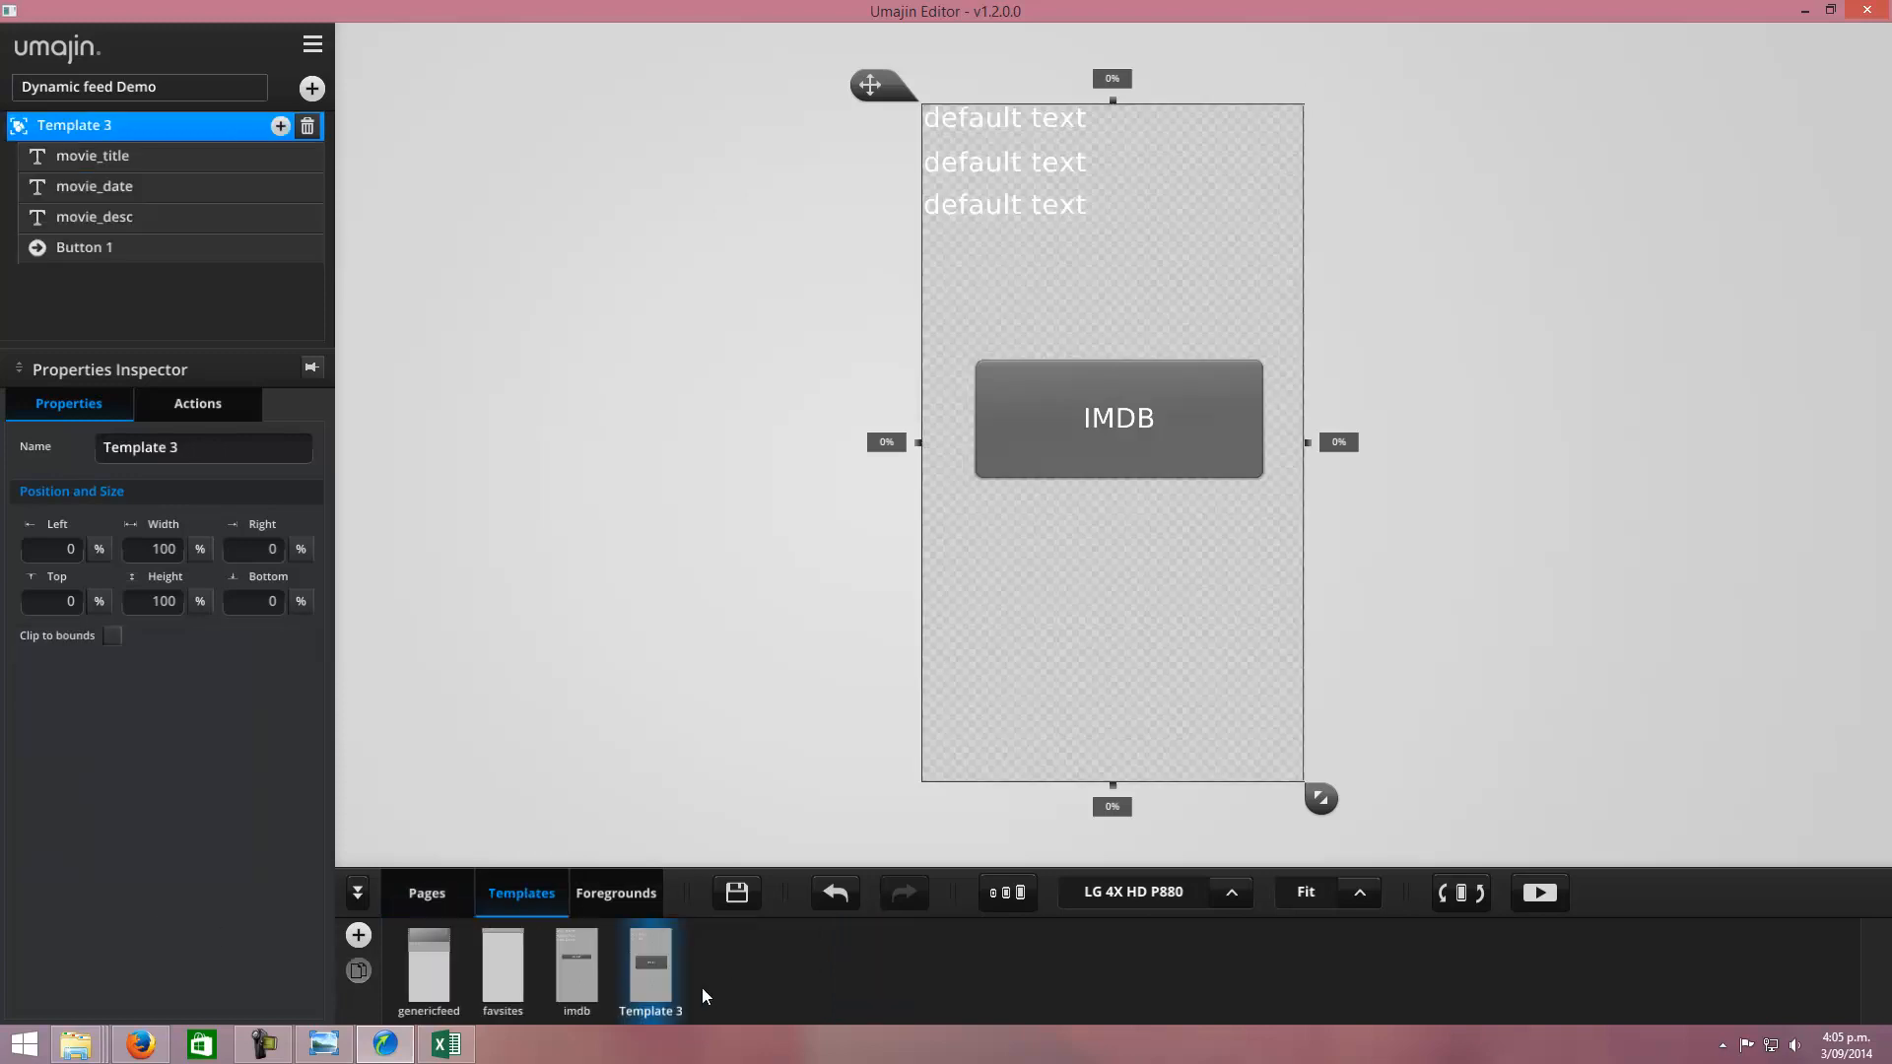
pyautogui.click(216, 456)
pyautogui.press('BackSpace')
pyautogui.press('BackSpace')
pyautogui.press('BackSpace')
pyautogui.press('BackSpace')
pyautogui.press('BackSpace')
pyautogui.press('BackSpace')
pyautogui.press('BackSpace')
pyautogui.press('BackSpace')
pyautogui.press('BackSpace')
pyautogui.press('BackSpace')
pyautogui.write('moview')
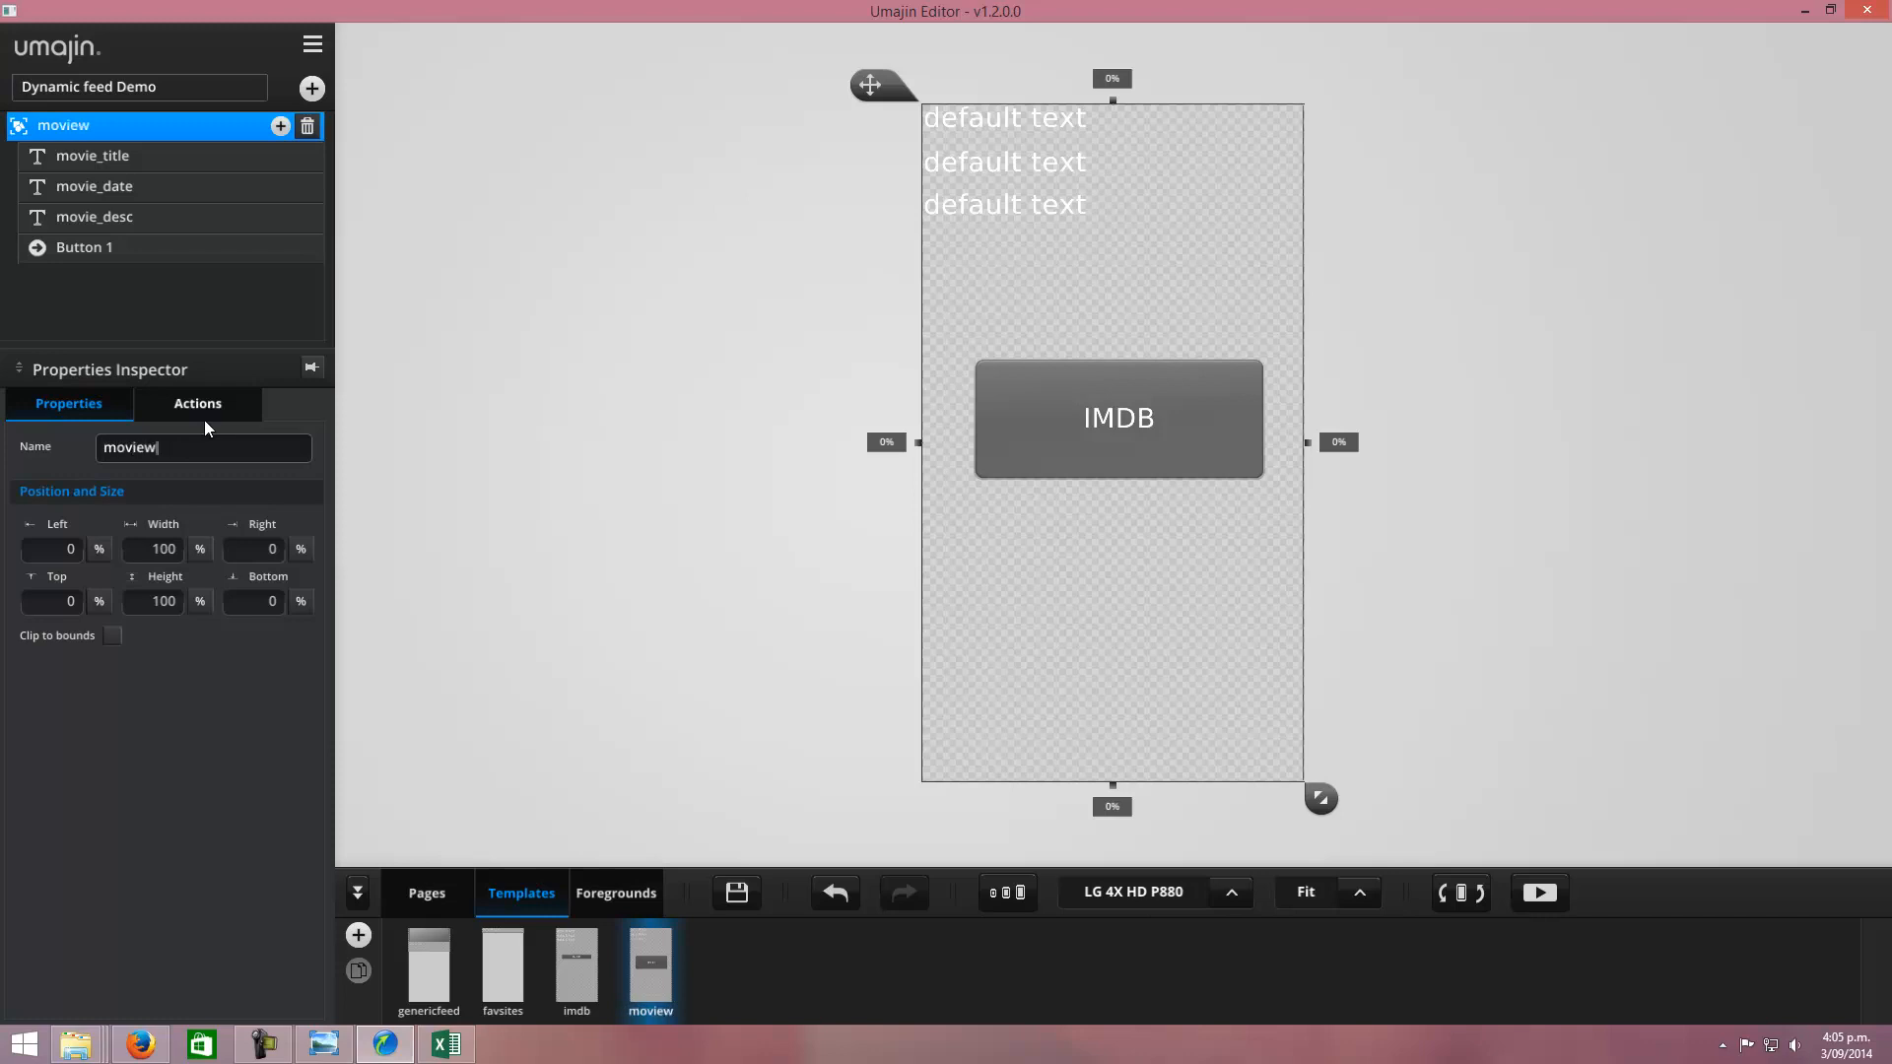
pyautogui.press('BackSpace')
pyautogui.write('_view')
pyautogui.click(173, 778)
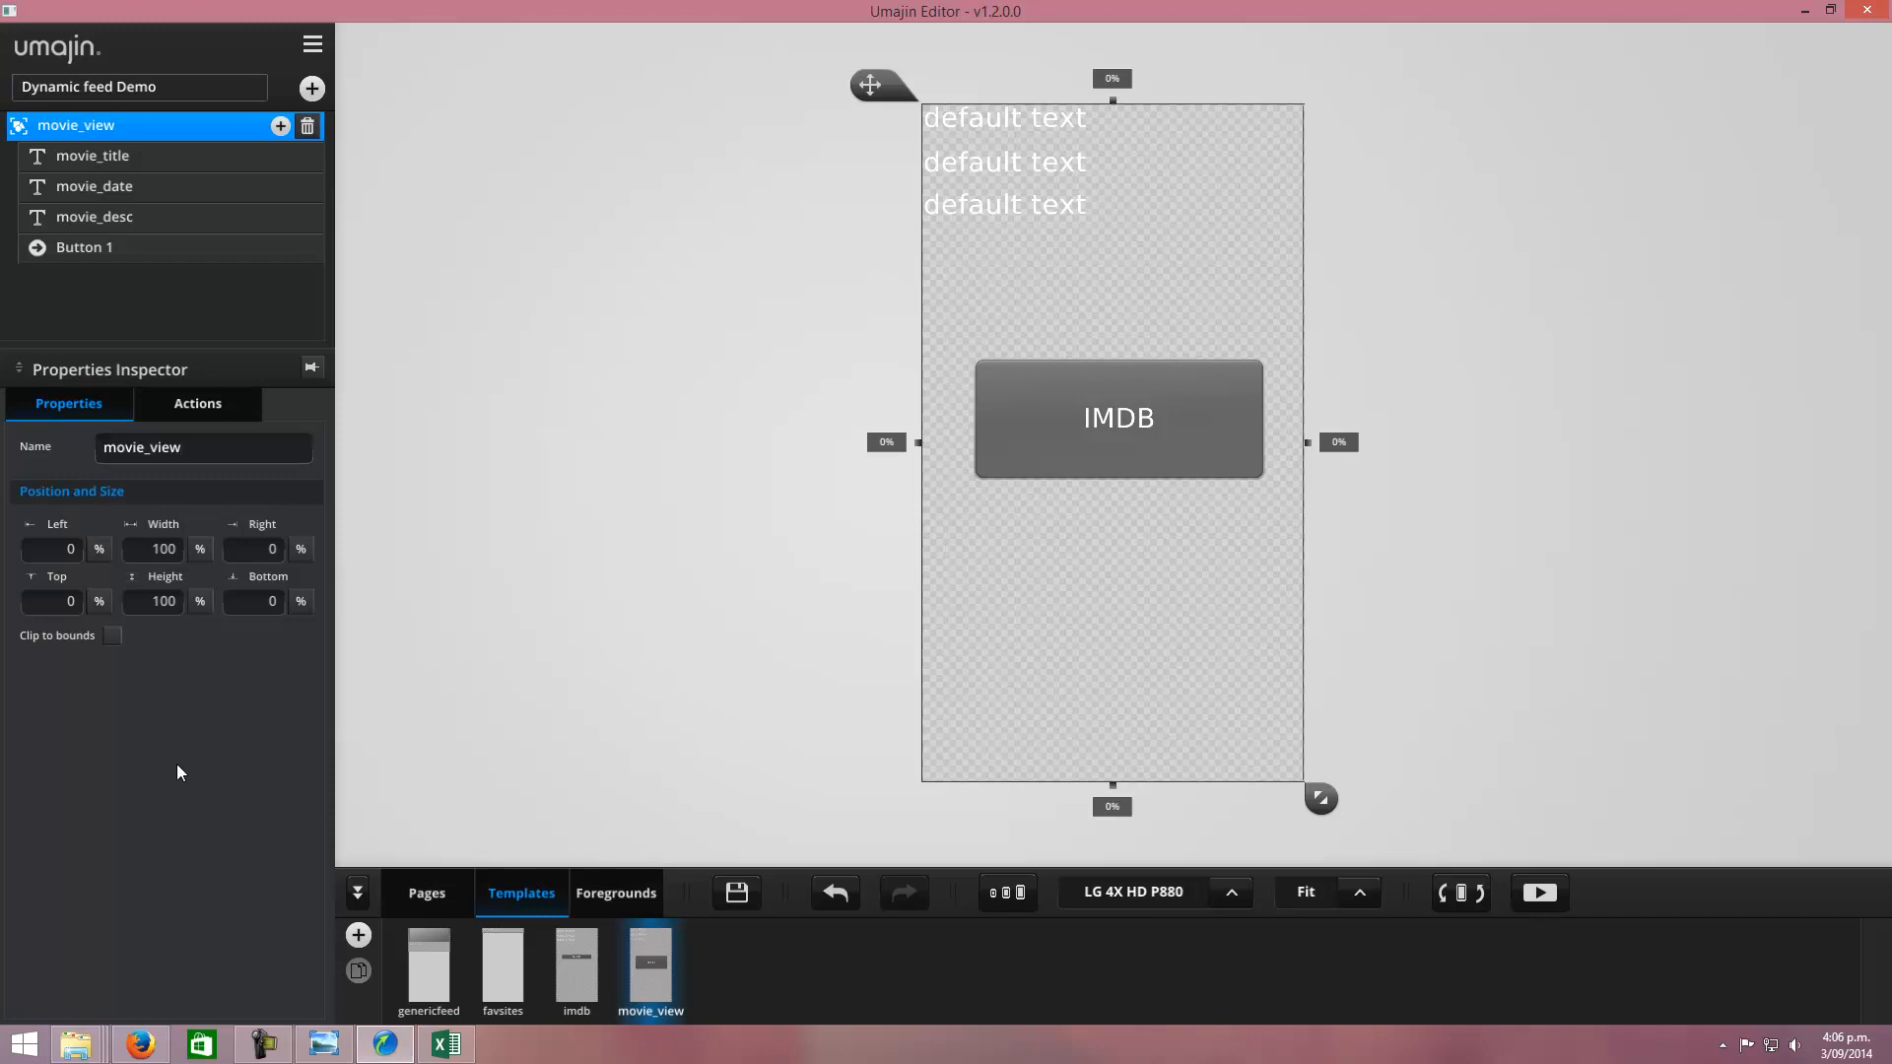
# Step: Return to the view page and choose movie_view as the Feed Item View's template
pyautogui.click(426, 893)
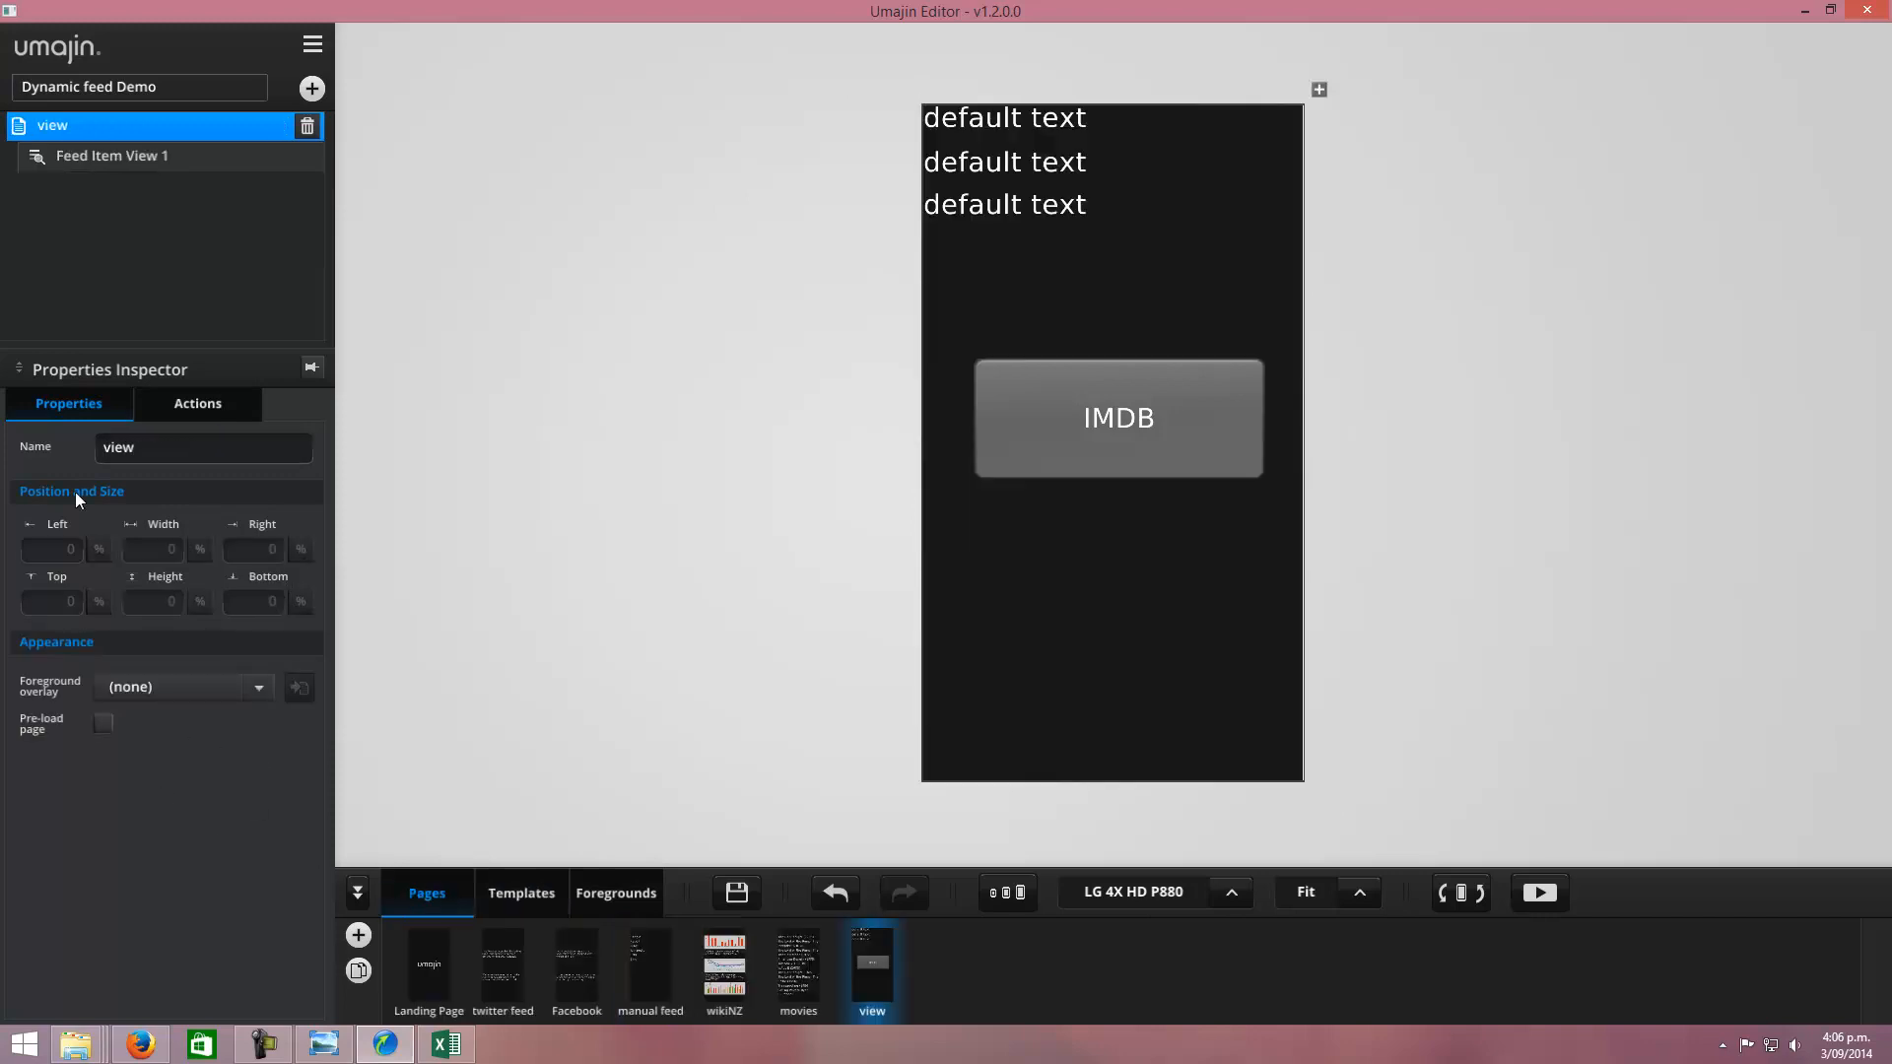
pyautogui.click(154, 164)
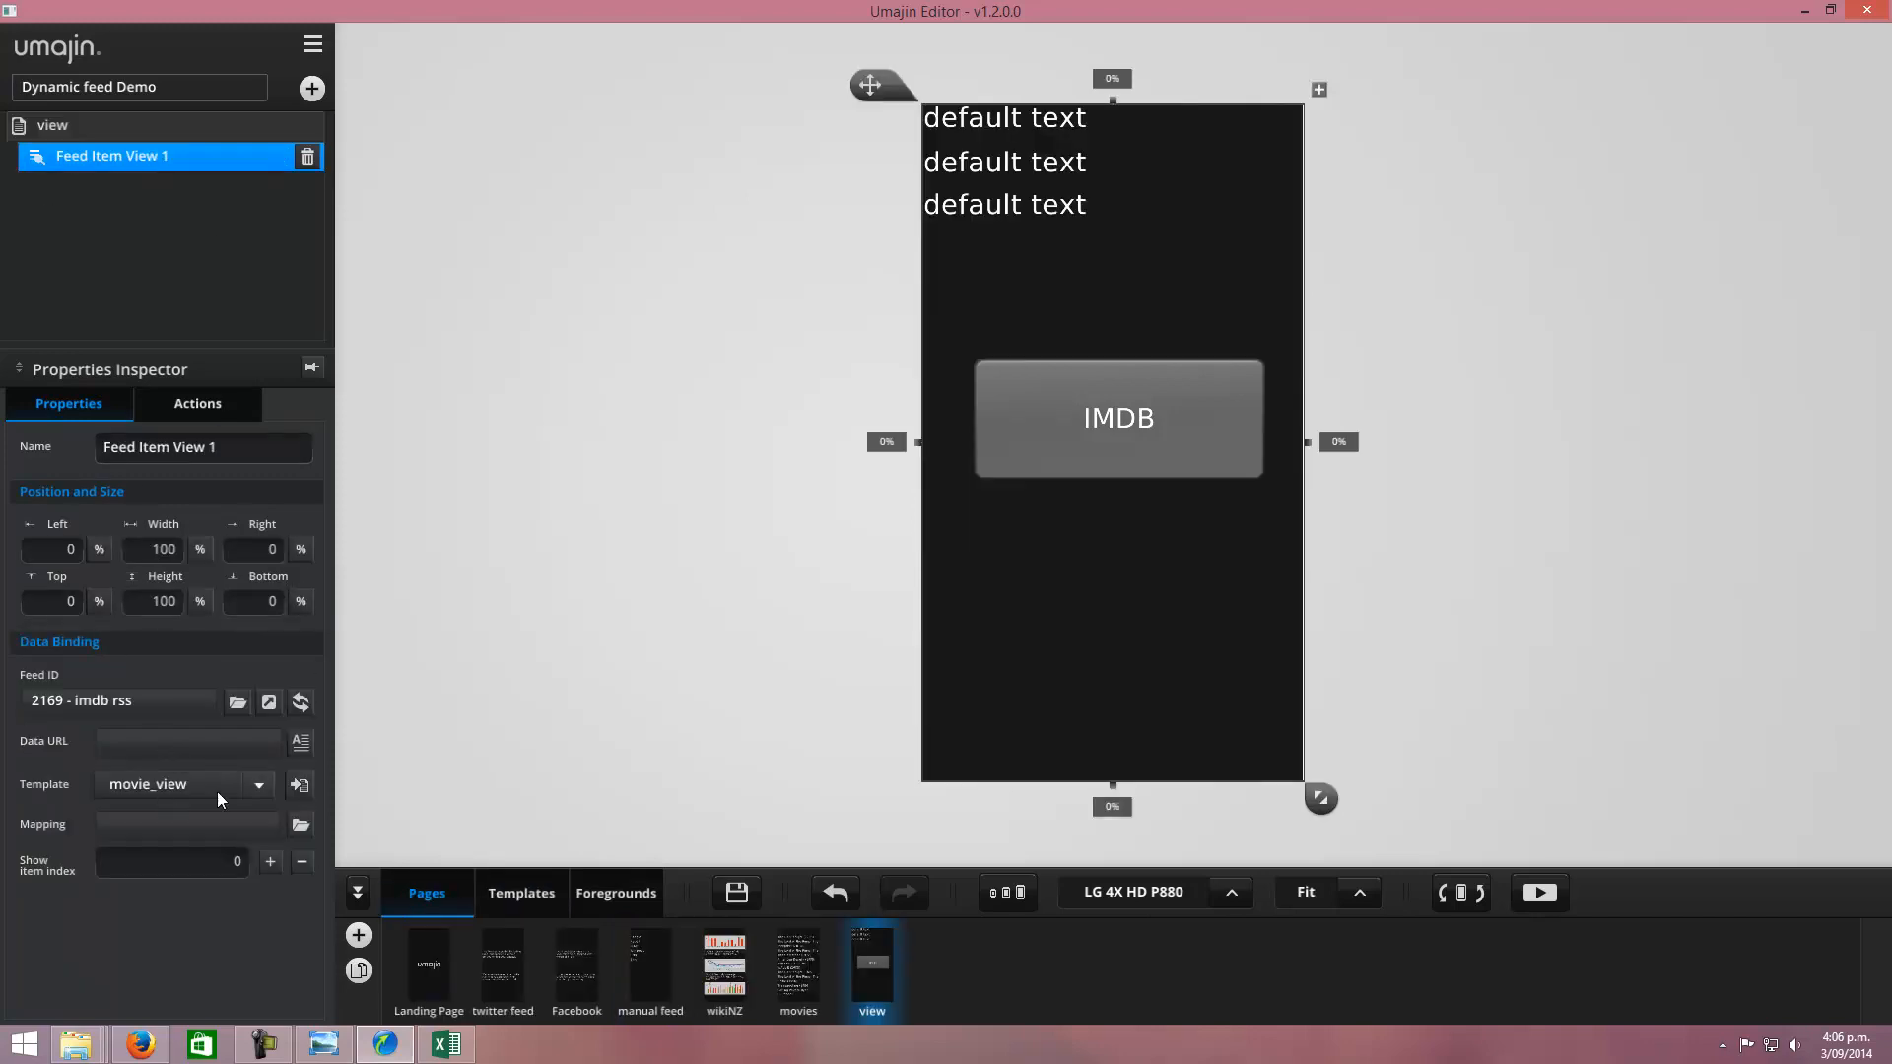
pyautogui.click(255, 786)
pyautogui.click(155, 899)
# Step: Map the feed fields description to movie_desc, title to movie_title and pubdate to movie_date for the Feed Item View
pyautogui.click(300, 825)
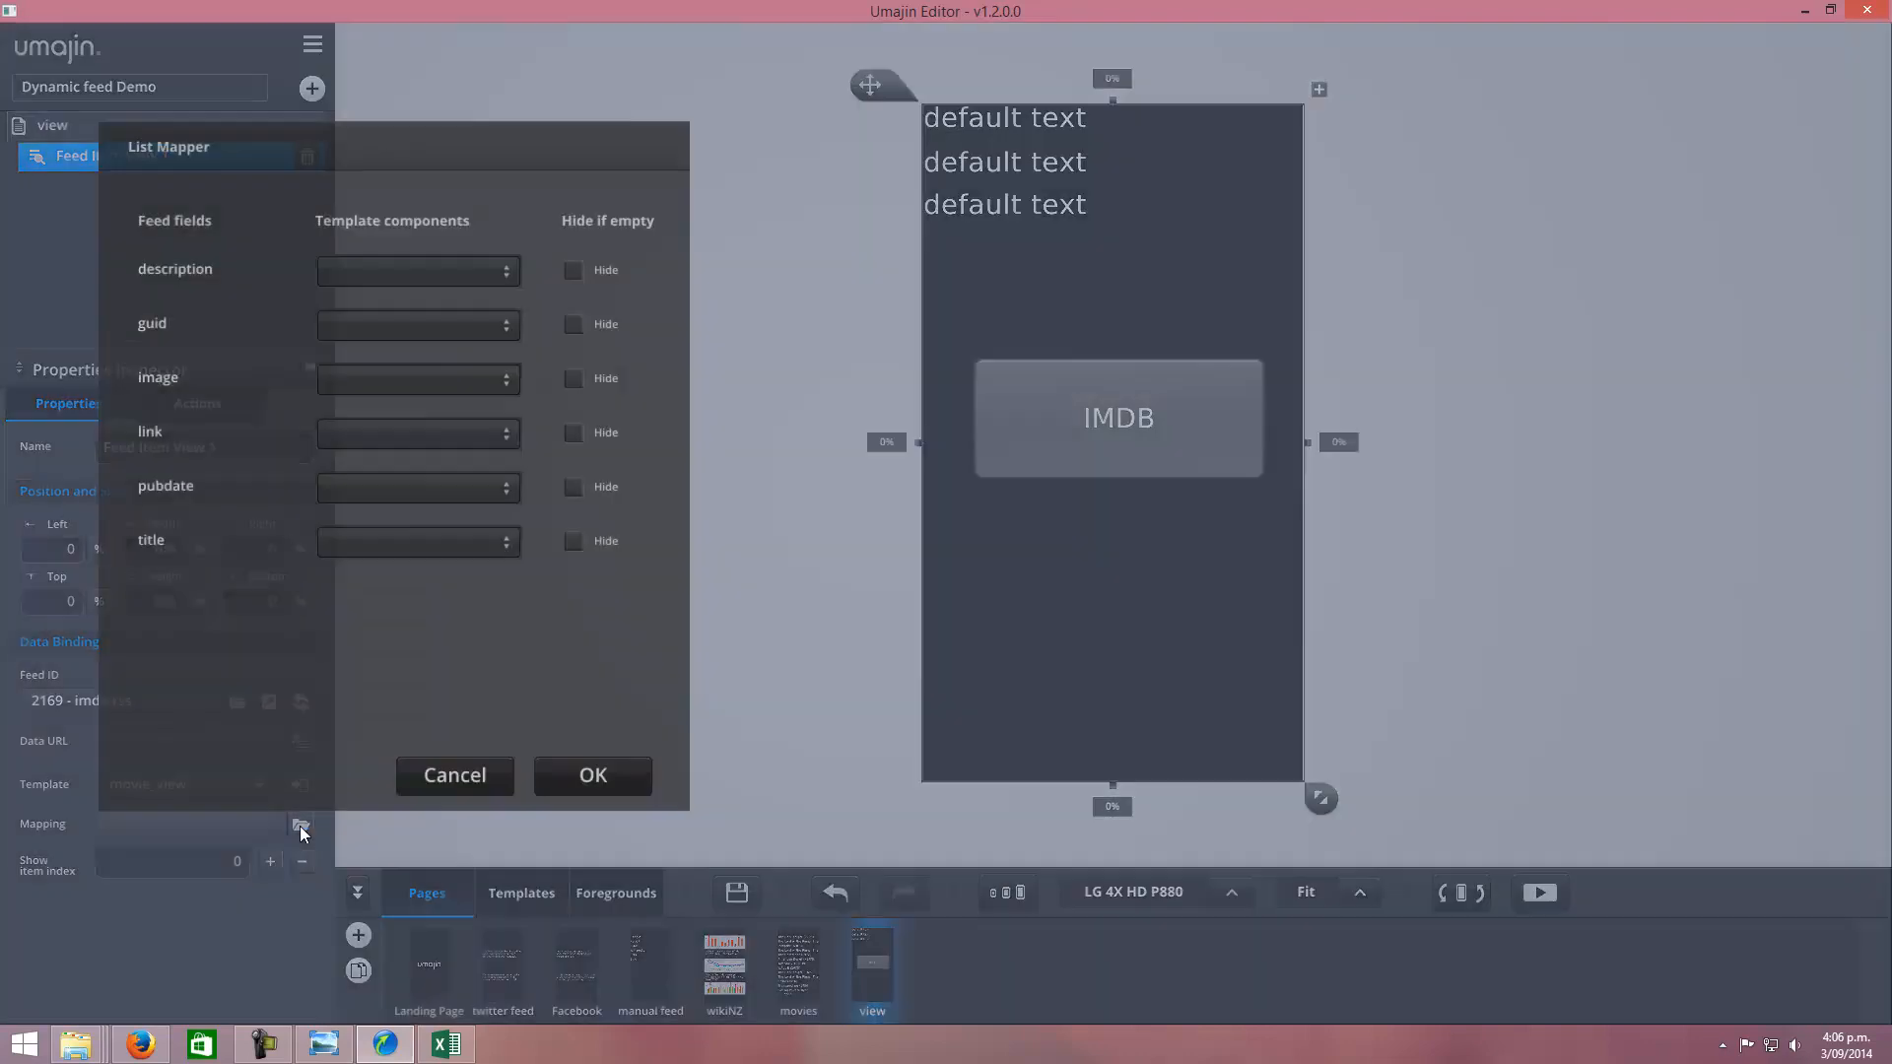
pyautogui.click(411, 274)
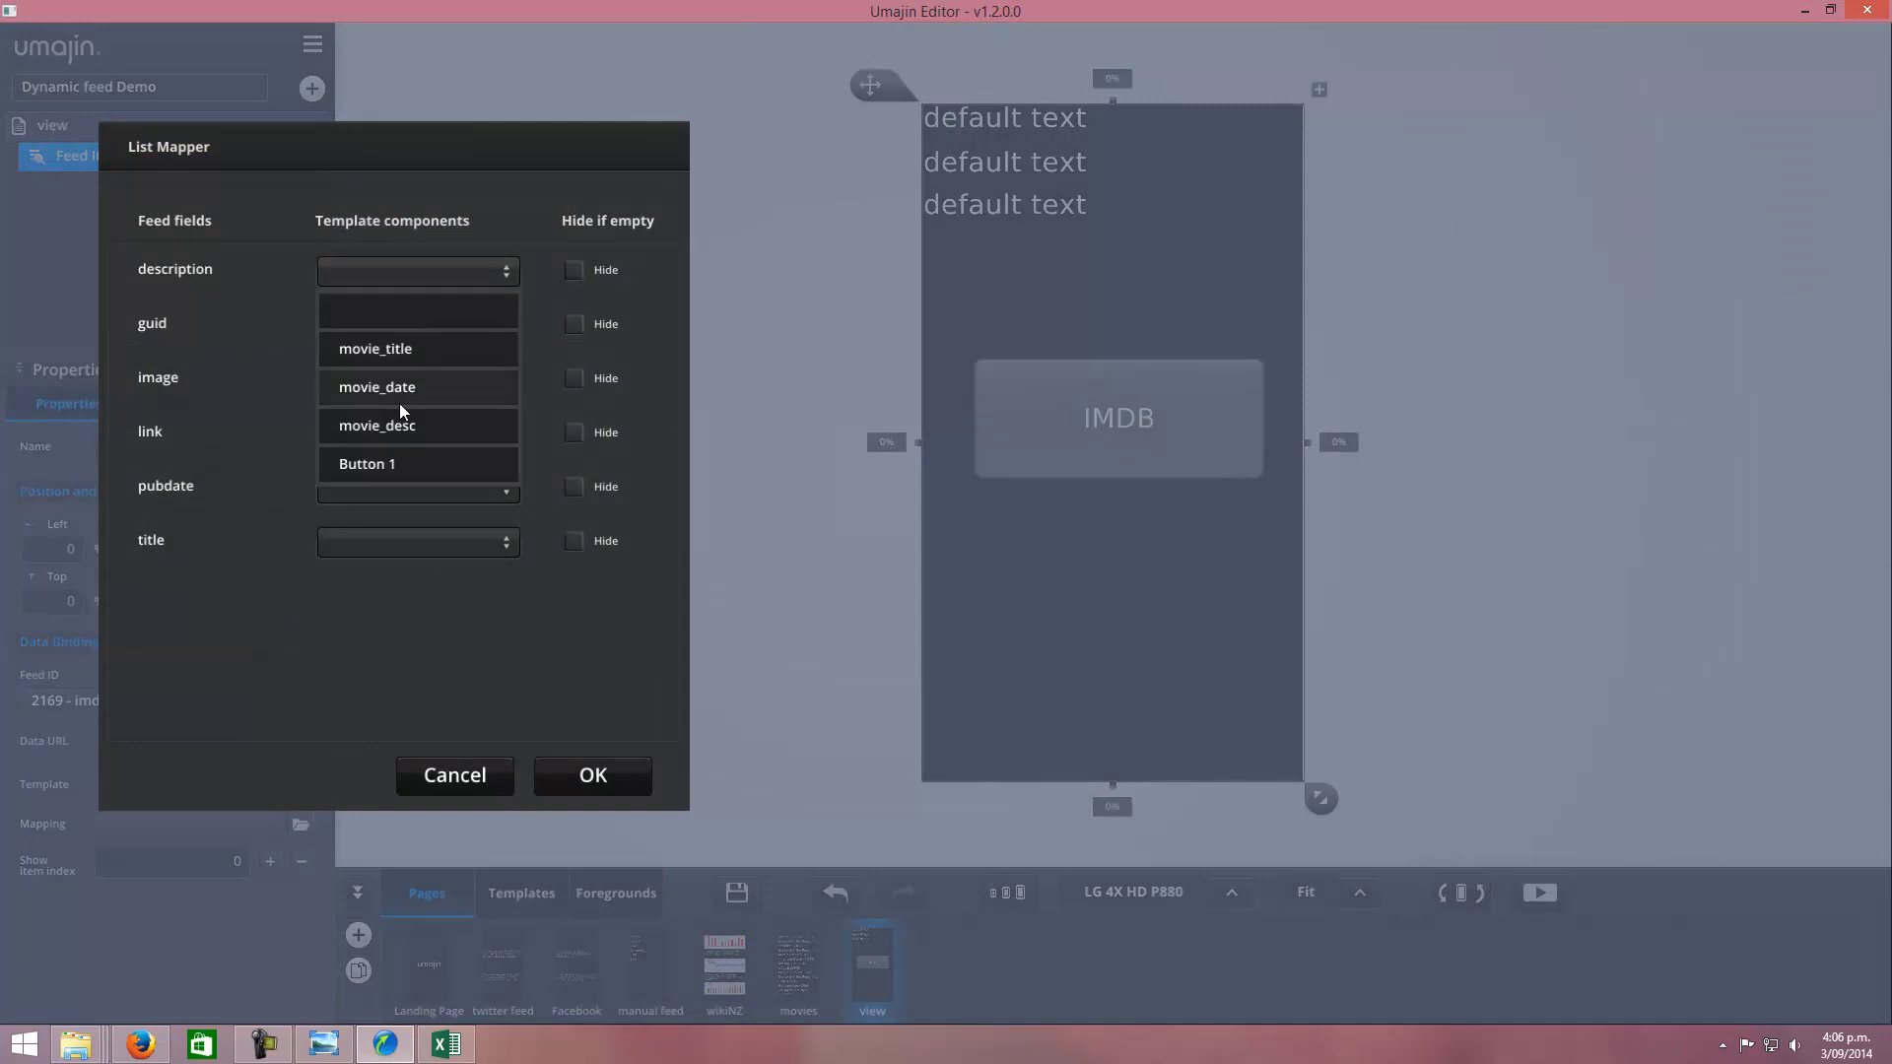
pyautogui.click(406, 431)
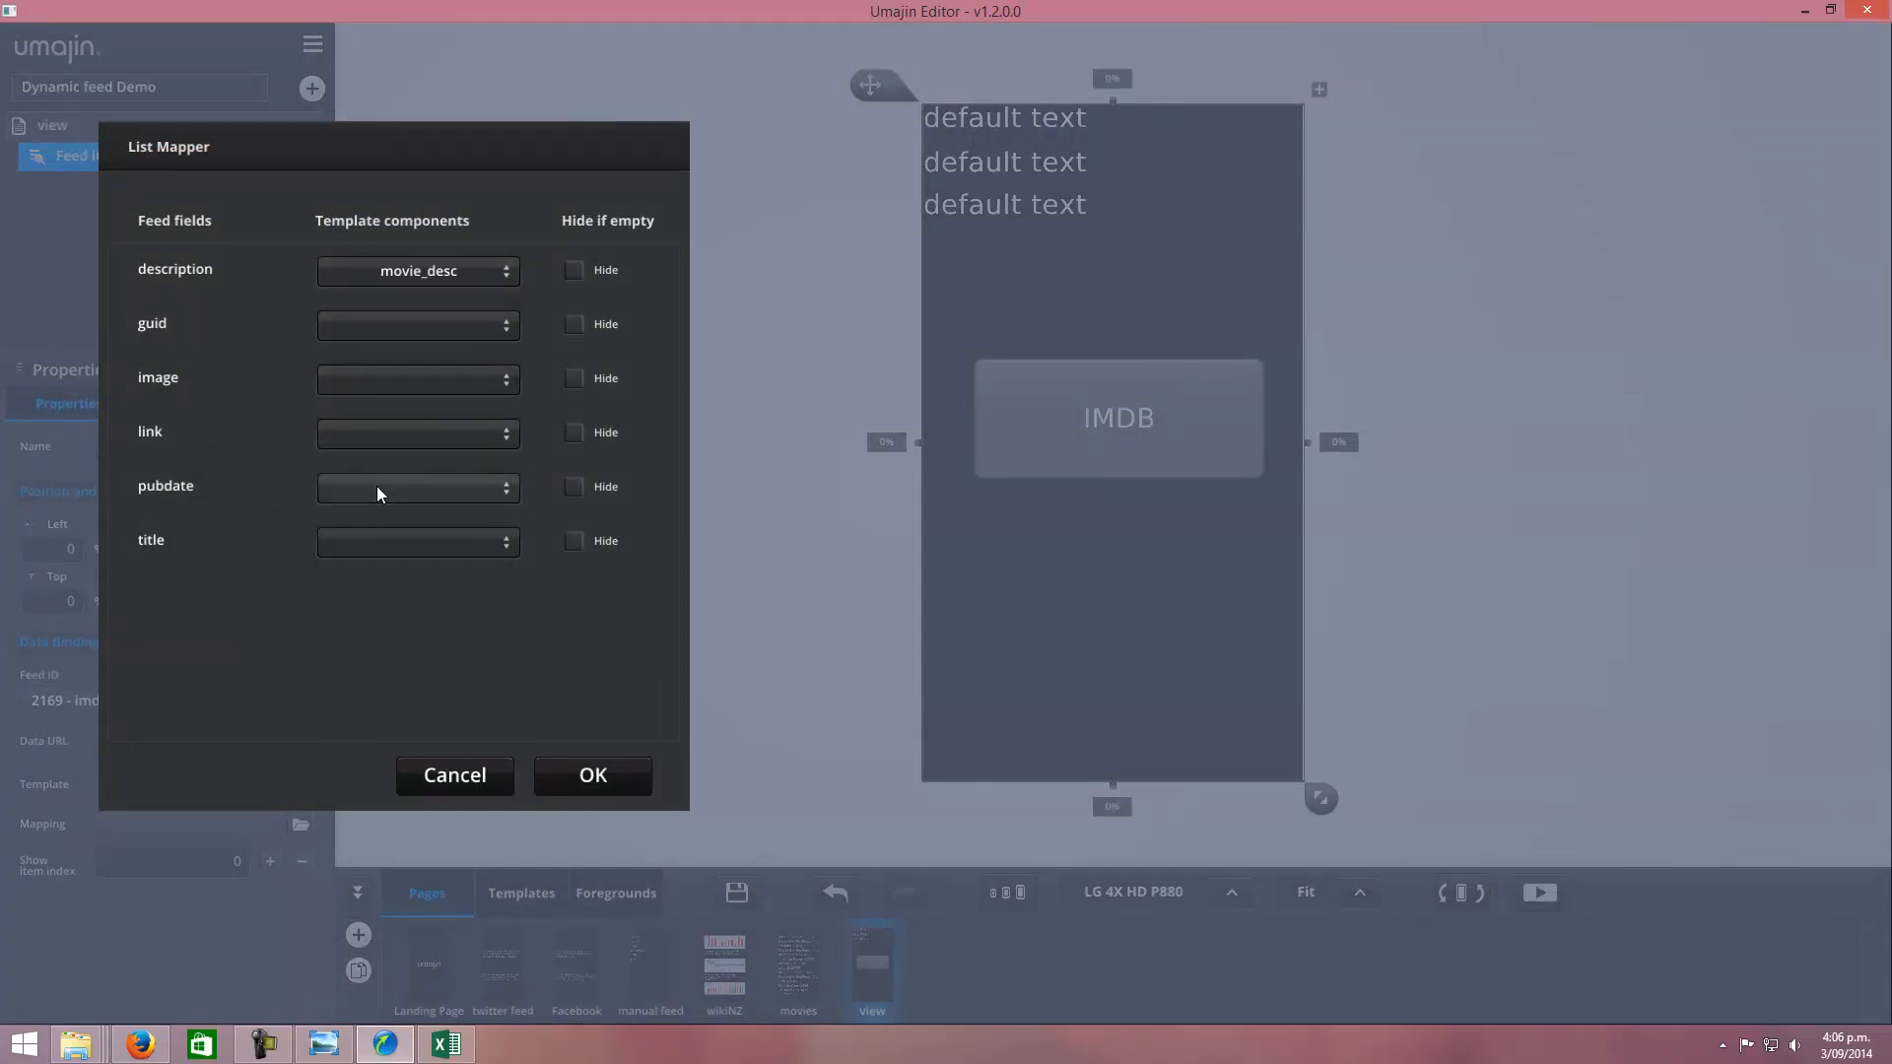
pyautogui.click(374, 548)
pyautogui.click(376, 619)
pyautogui.click(373, 493)
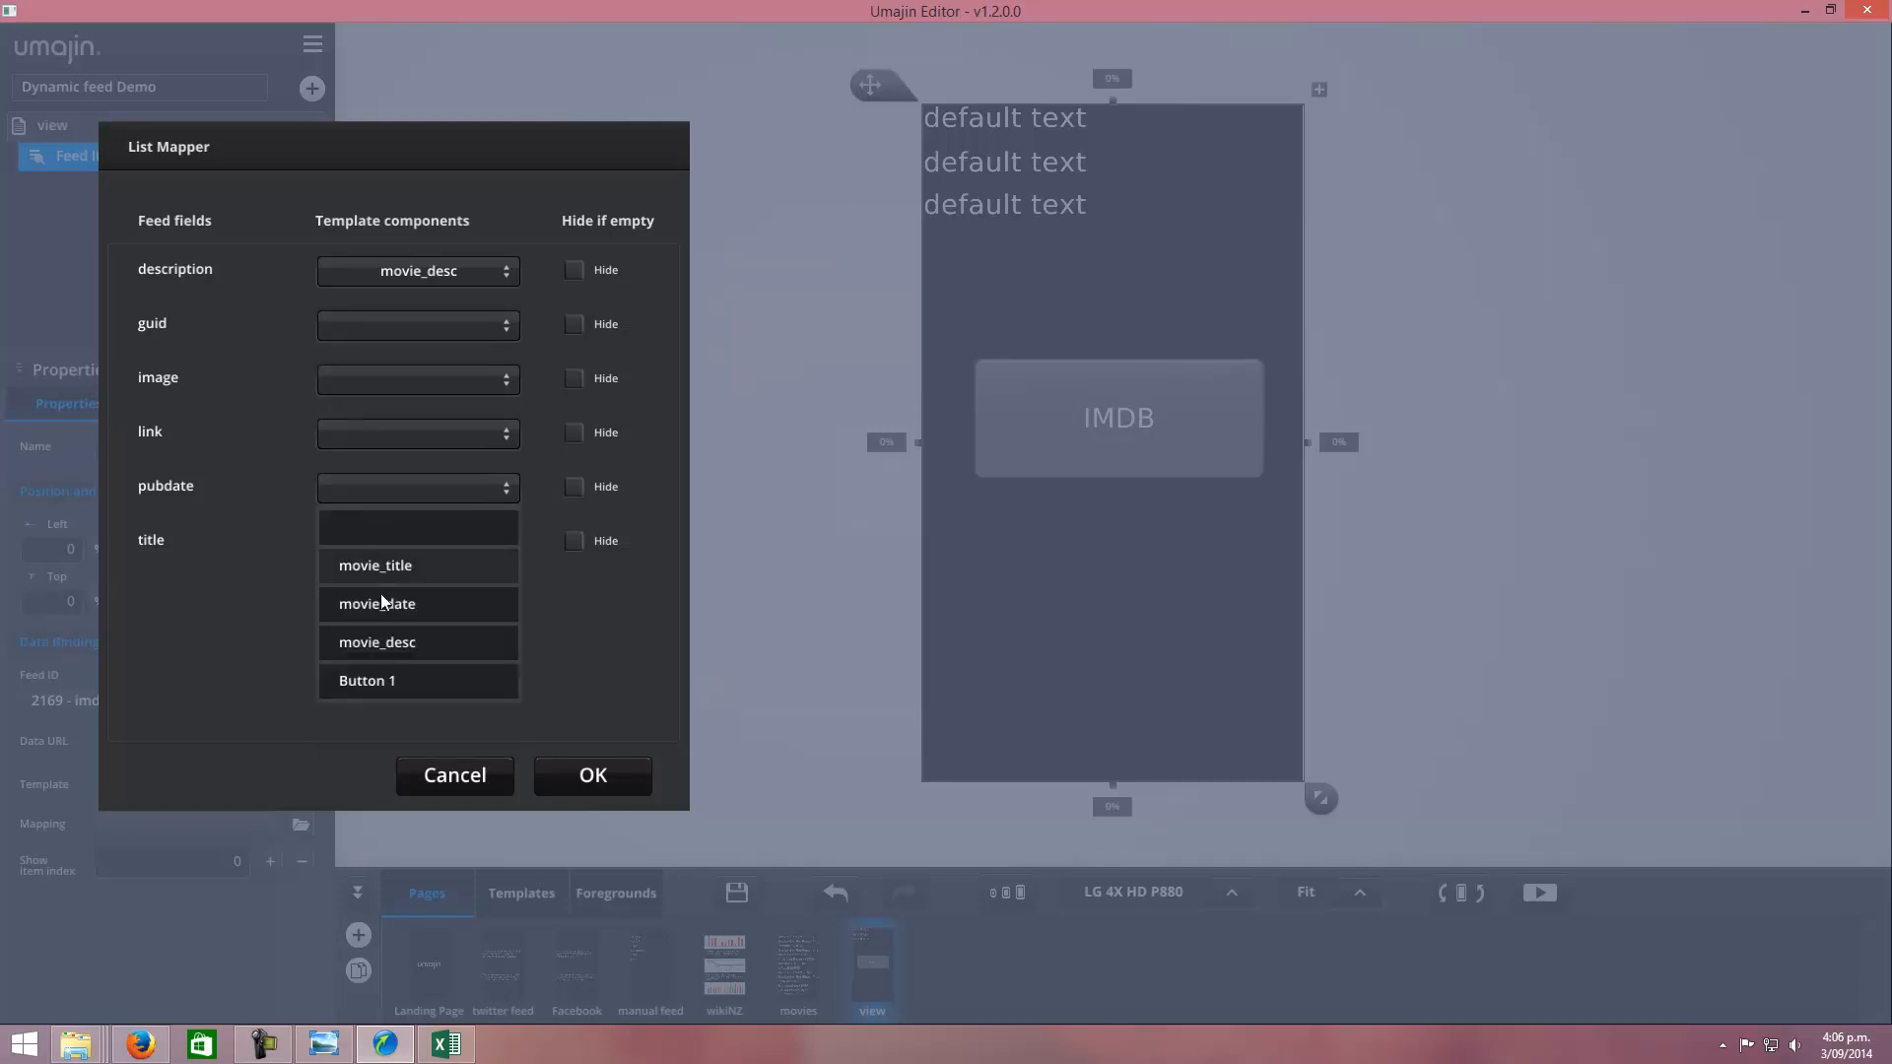
pyautogui.click(416, 605)
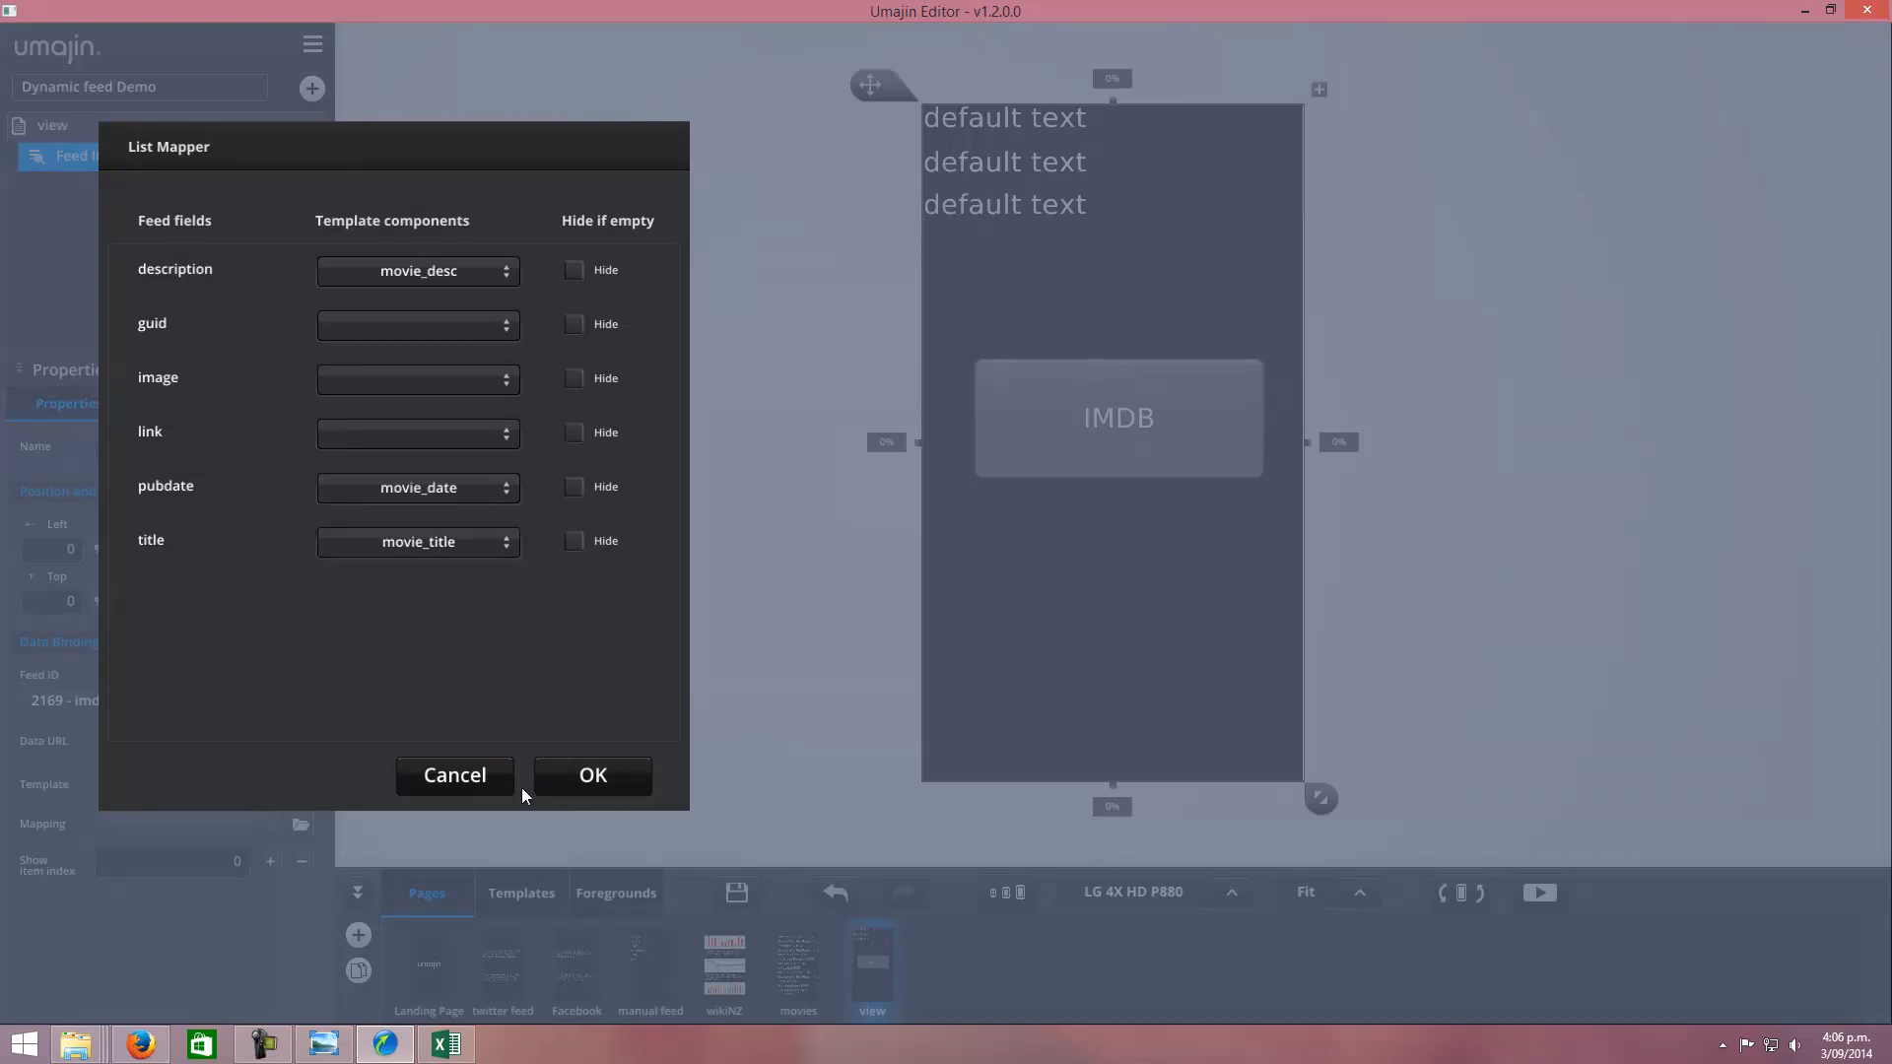
pyautogui.click(595, 774)
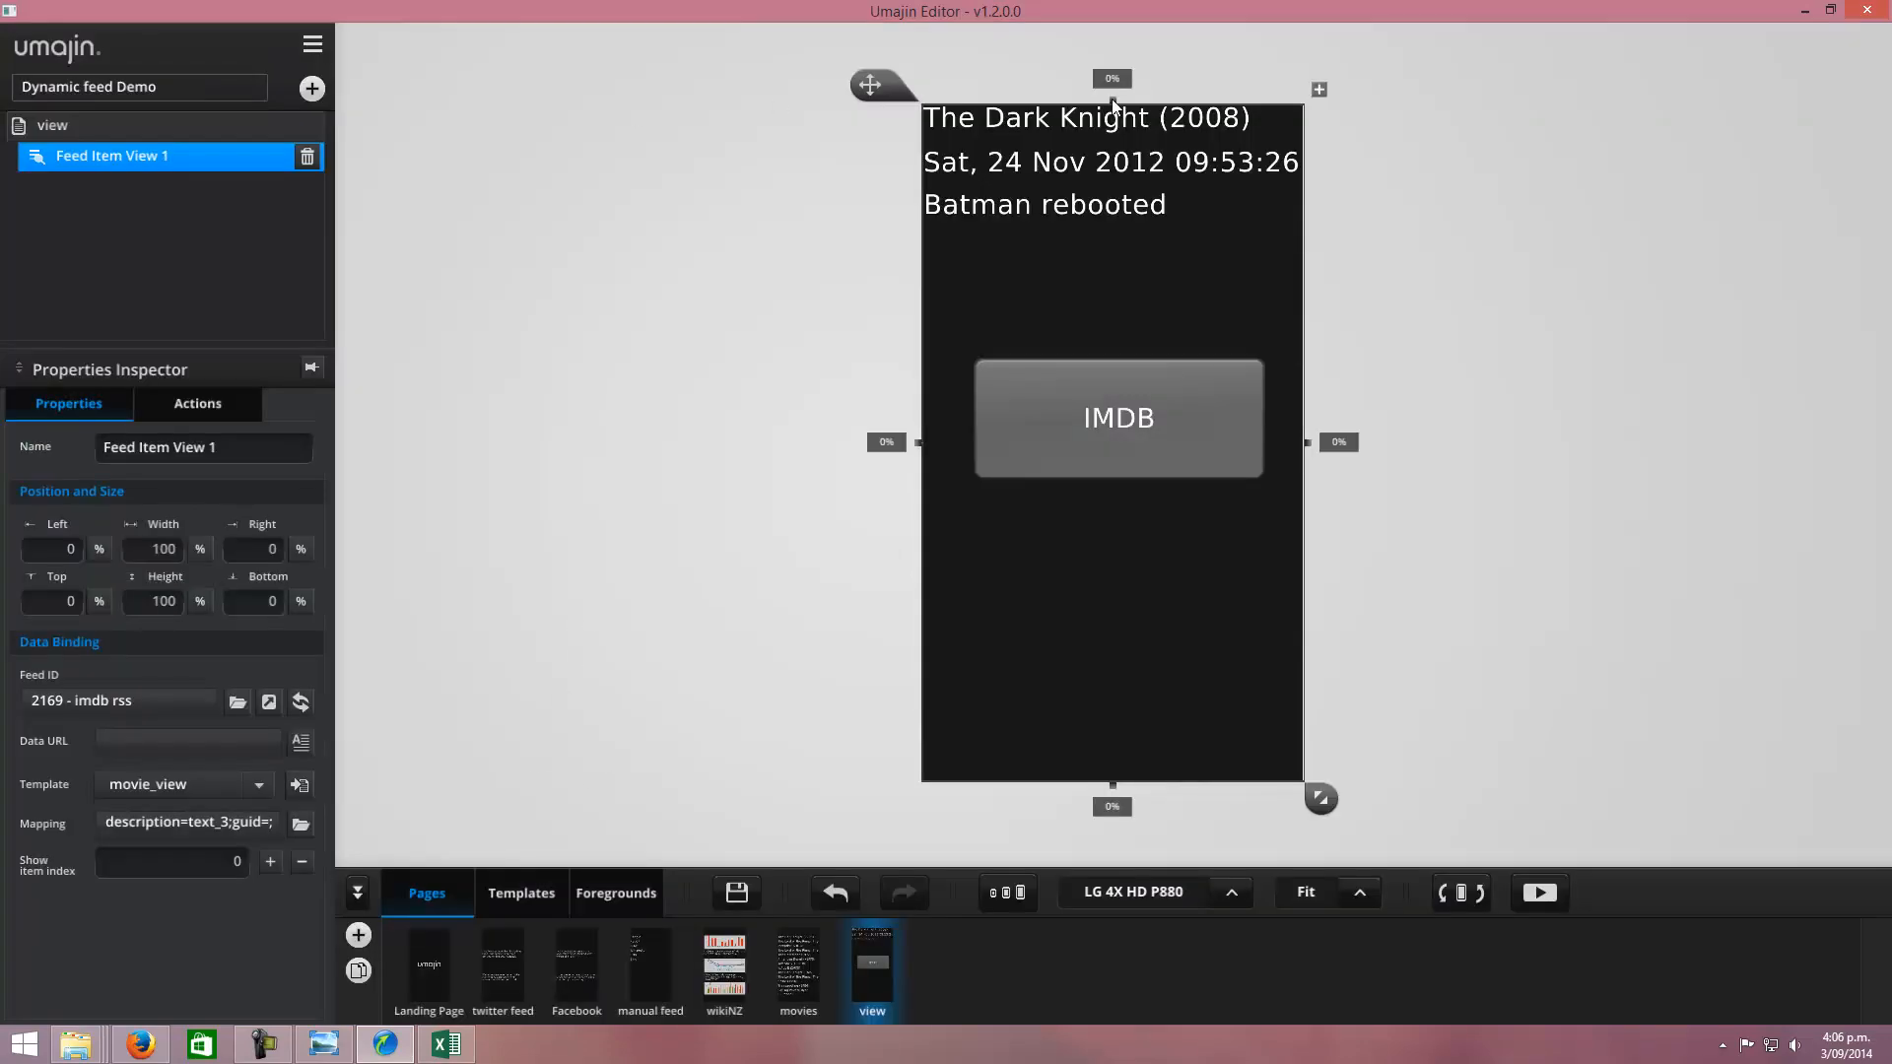
# Step: Preview the view page, test the IMDB button's web link, and return to the editor
pyautogui.click(1541, 895)
pyautogui.click(949, 519)
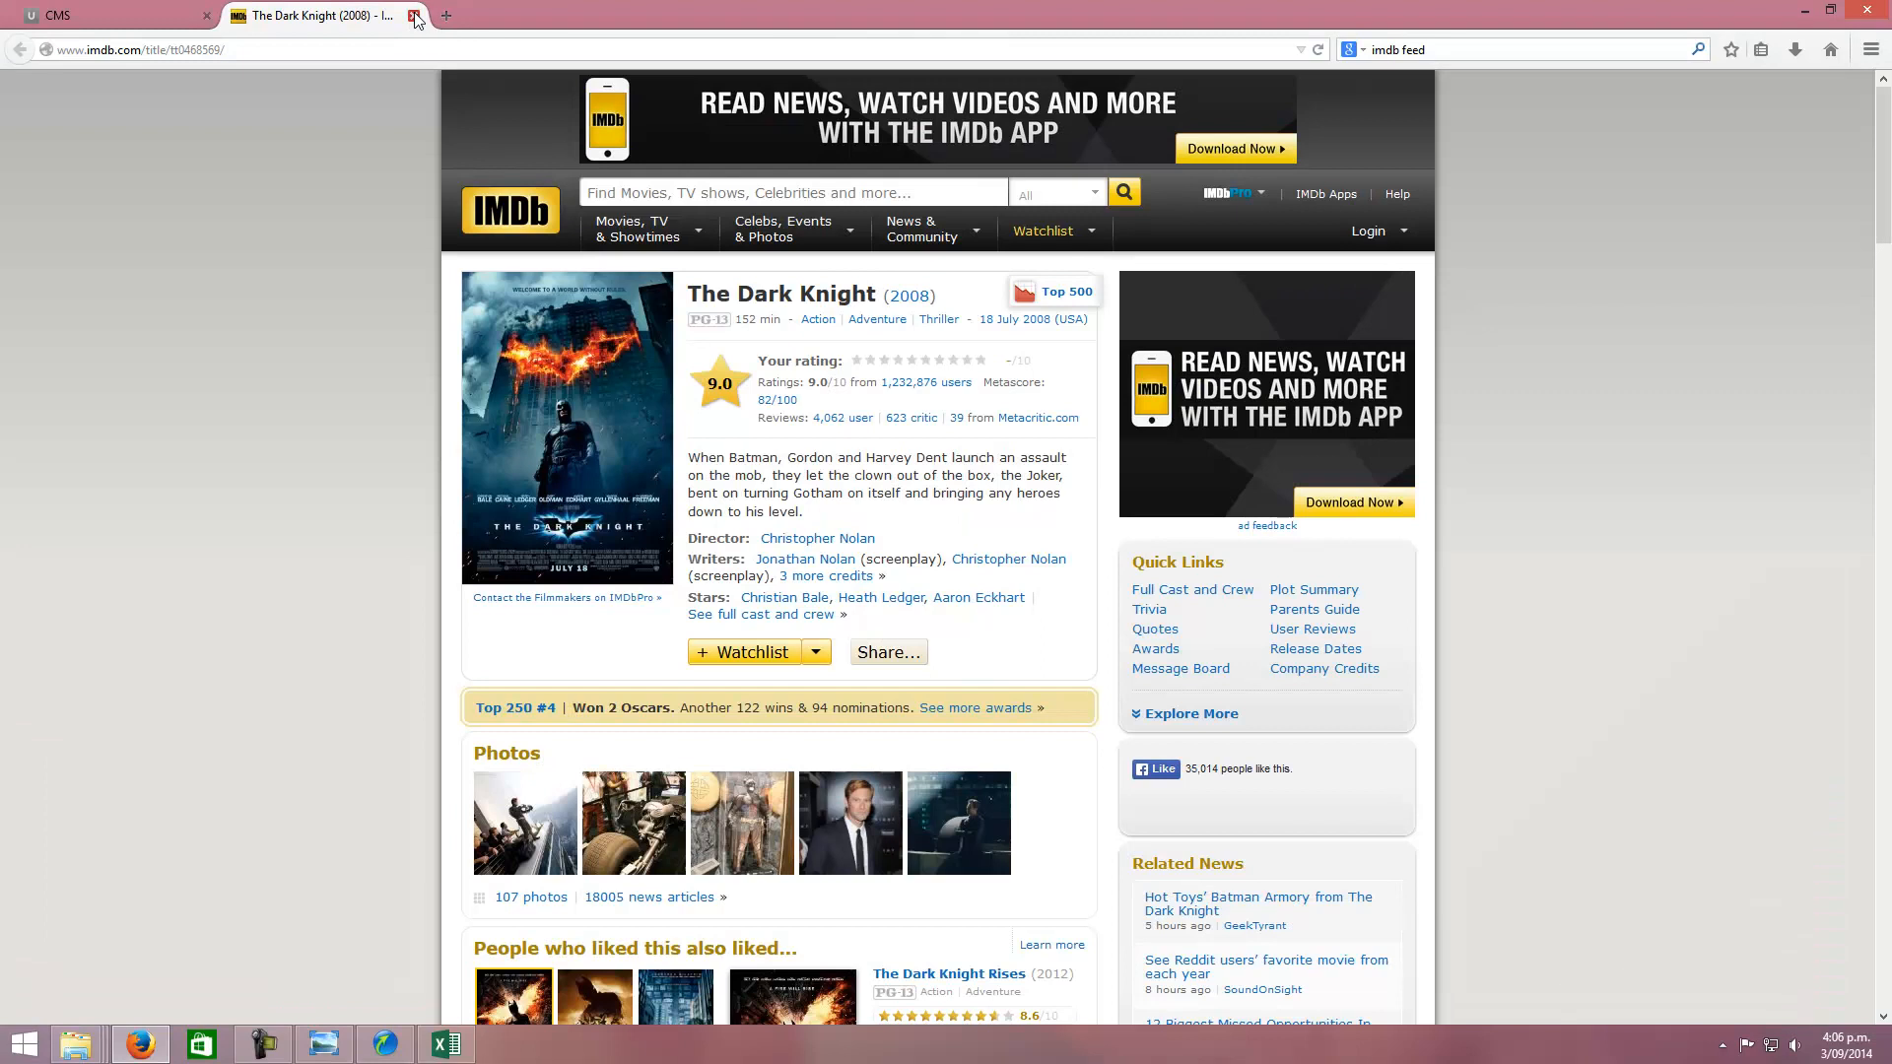
pyautogui.click(415, 15)
pyautogui.click(385, 1044)
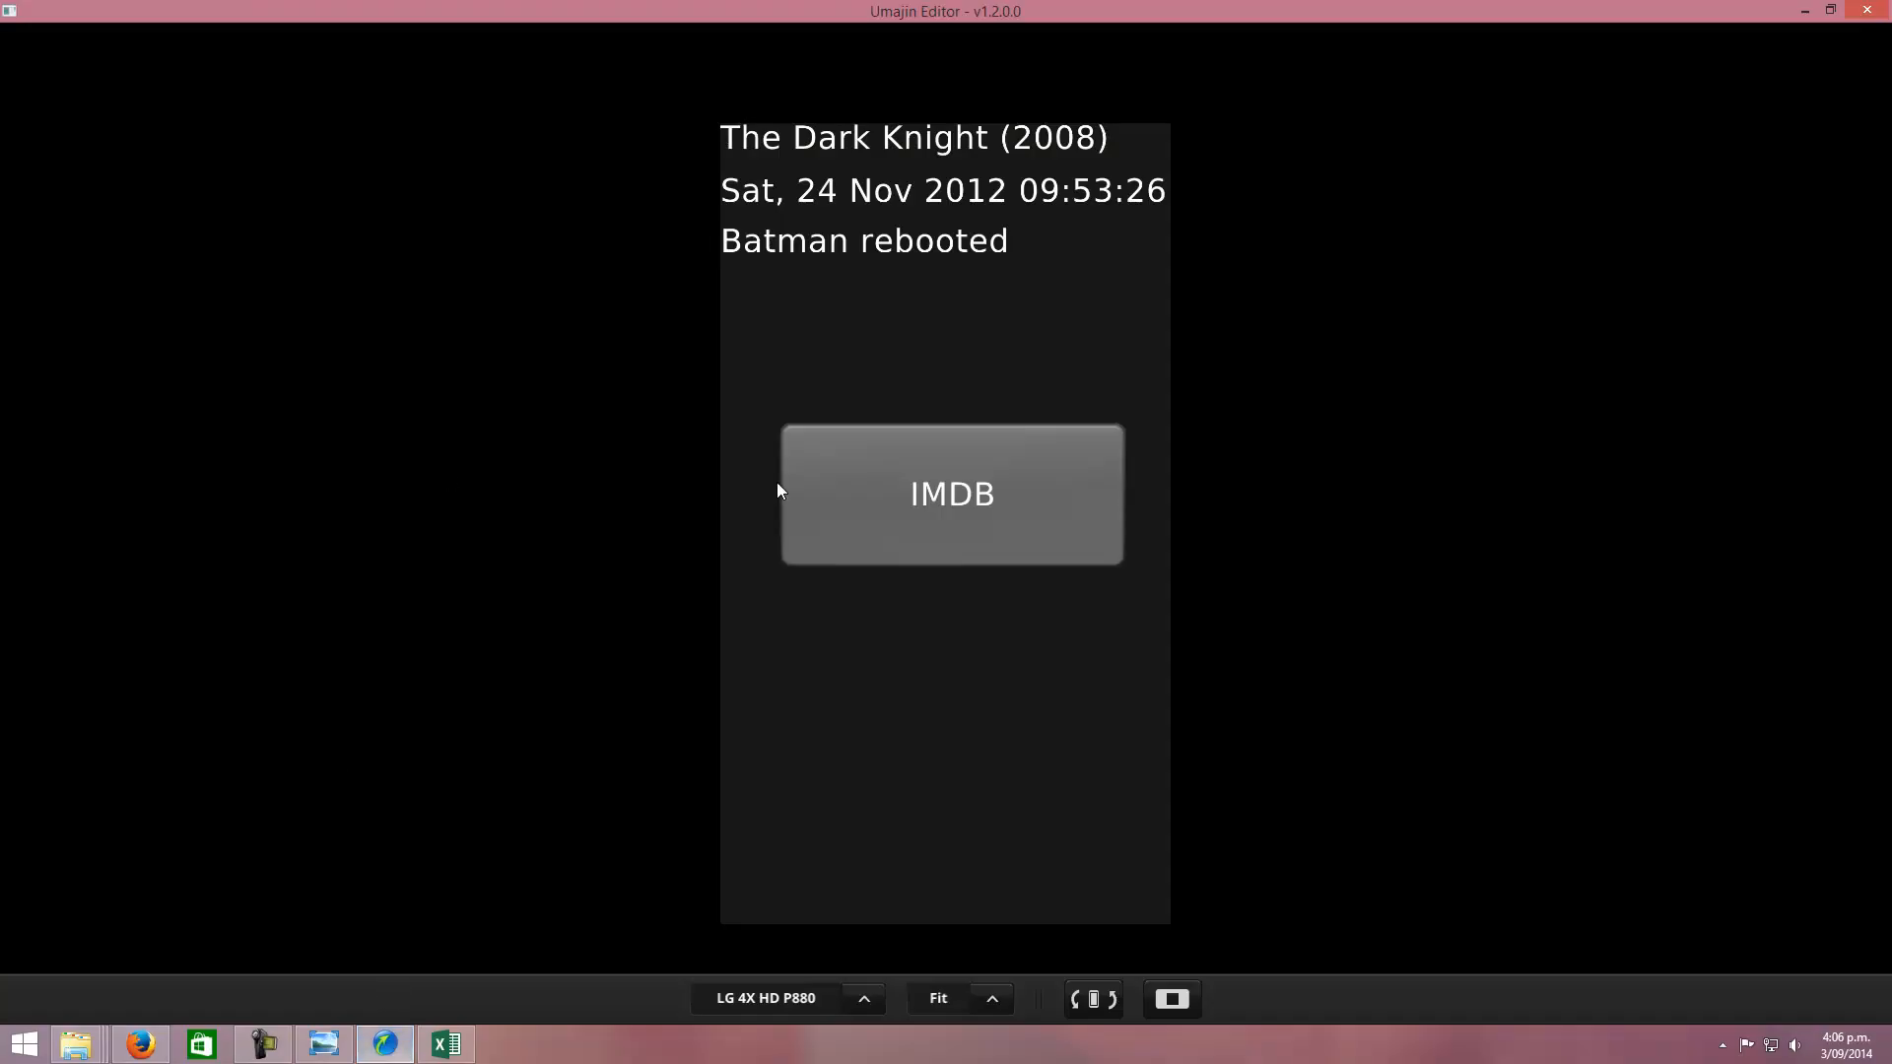
pyautogui.click(1173, 1000)
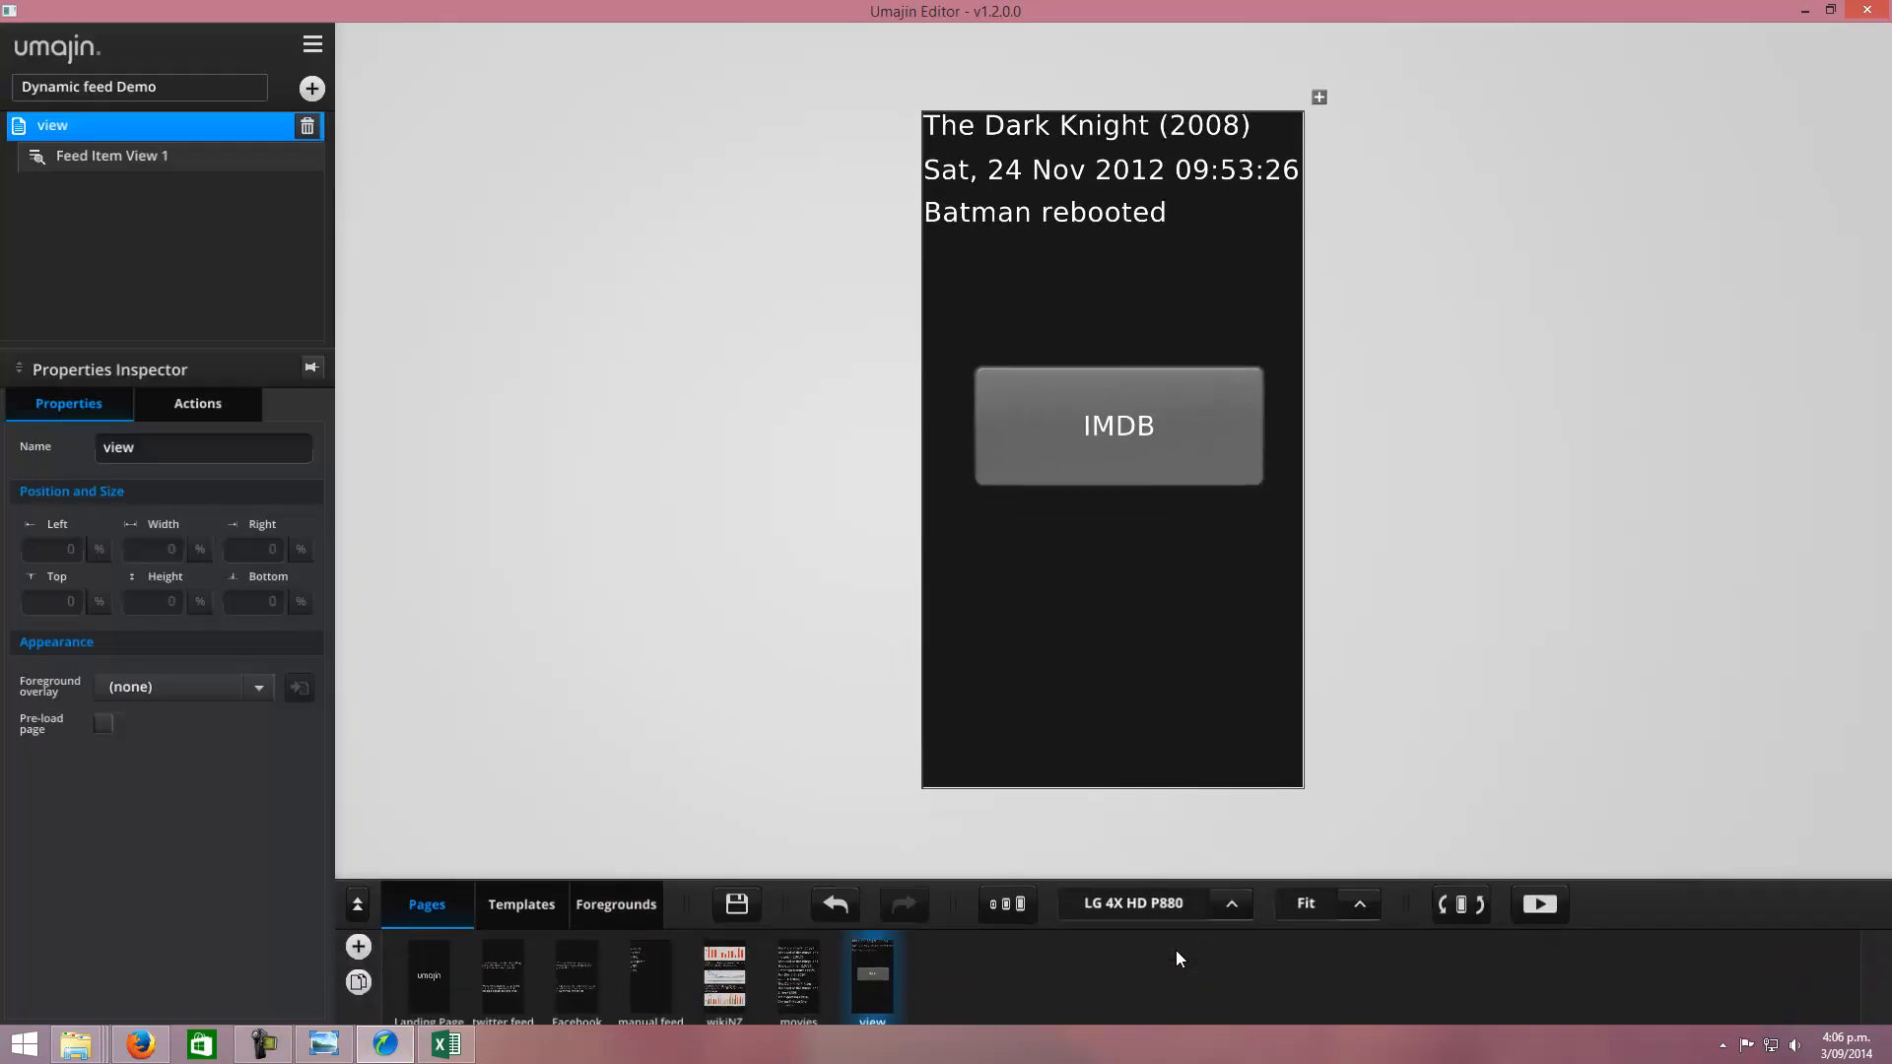
# Step: Add a Show page action to the On press event of the movies page's Feed List
pyautogui.click(796, 978)
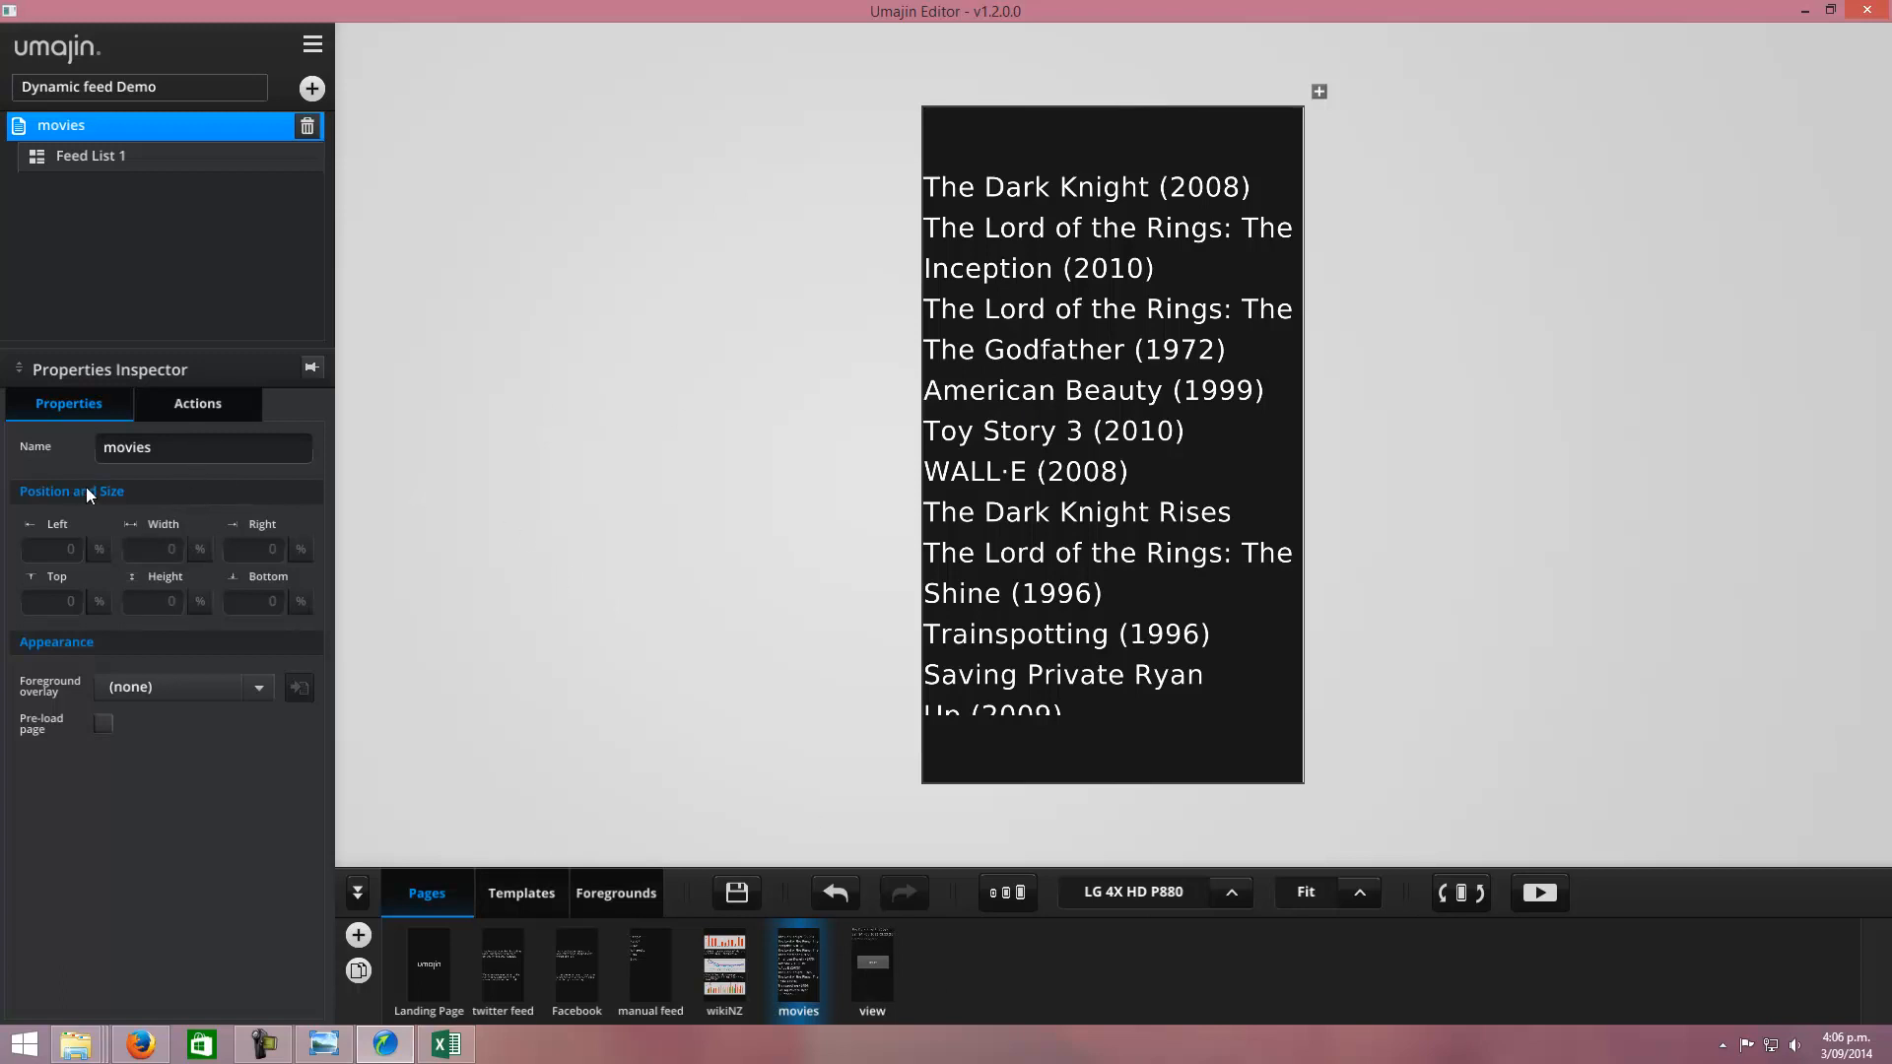
pyautogui.click(93, 155)
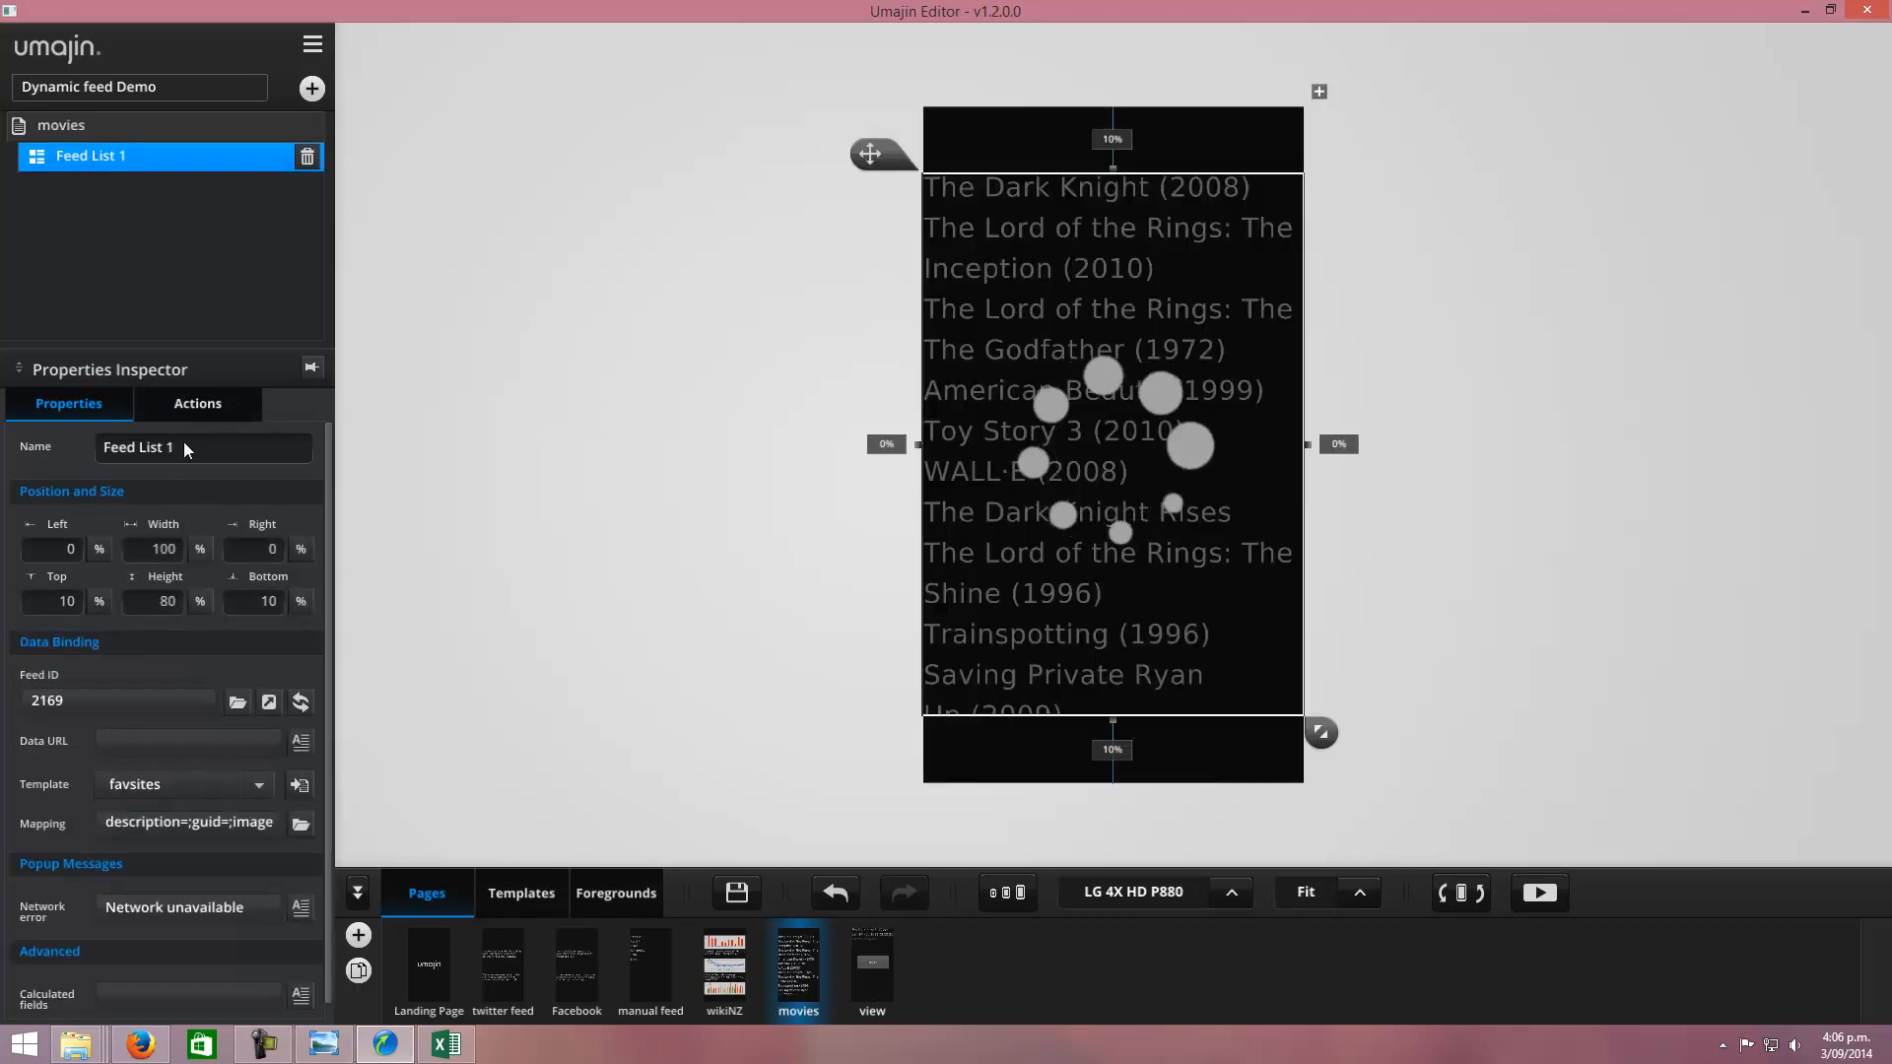
pyautogui.click(198, 404)
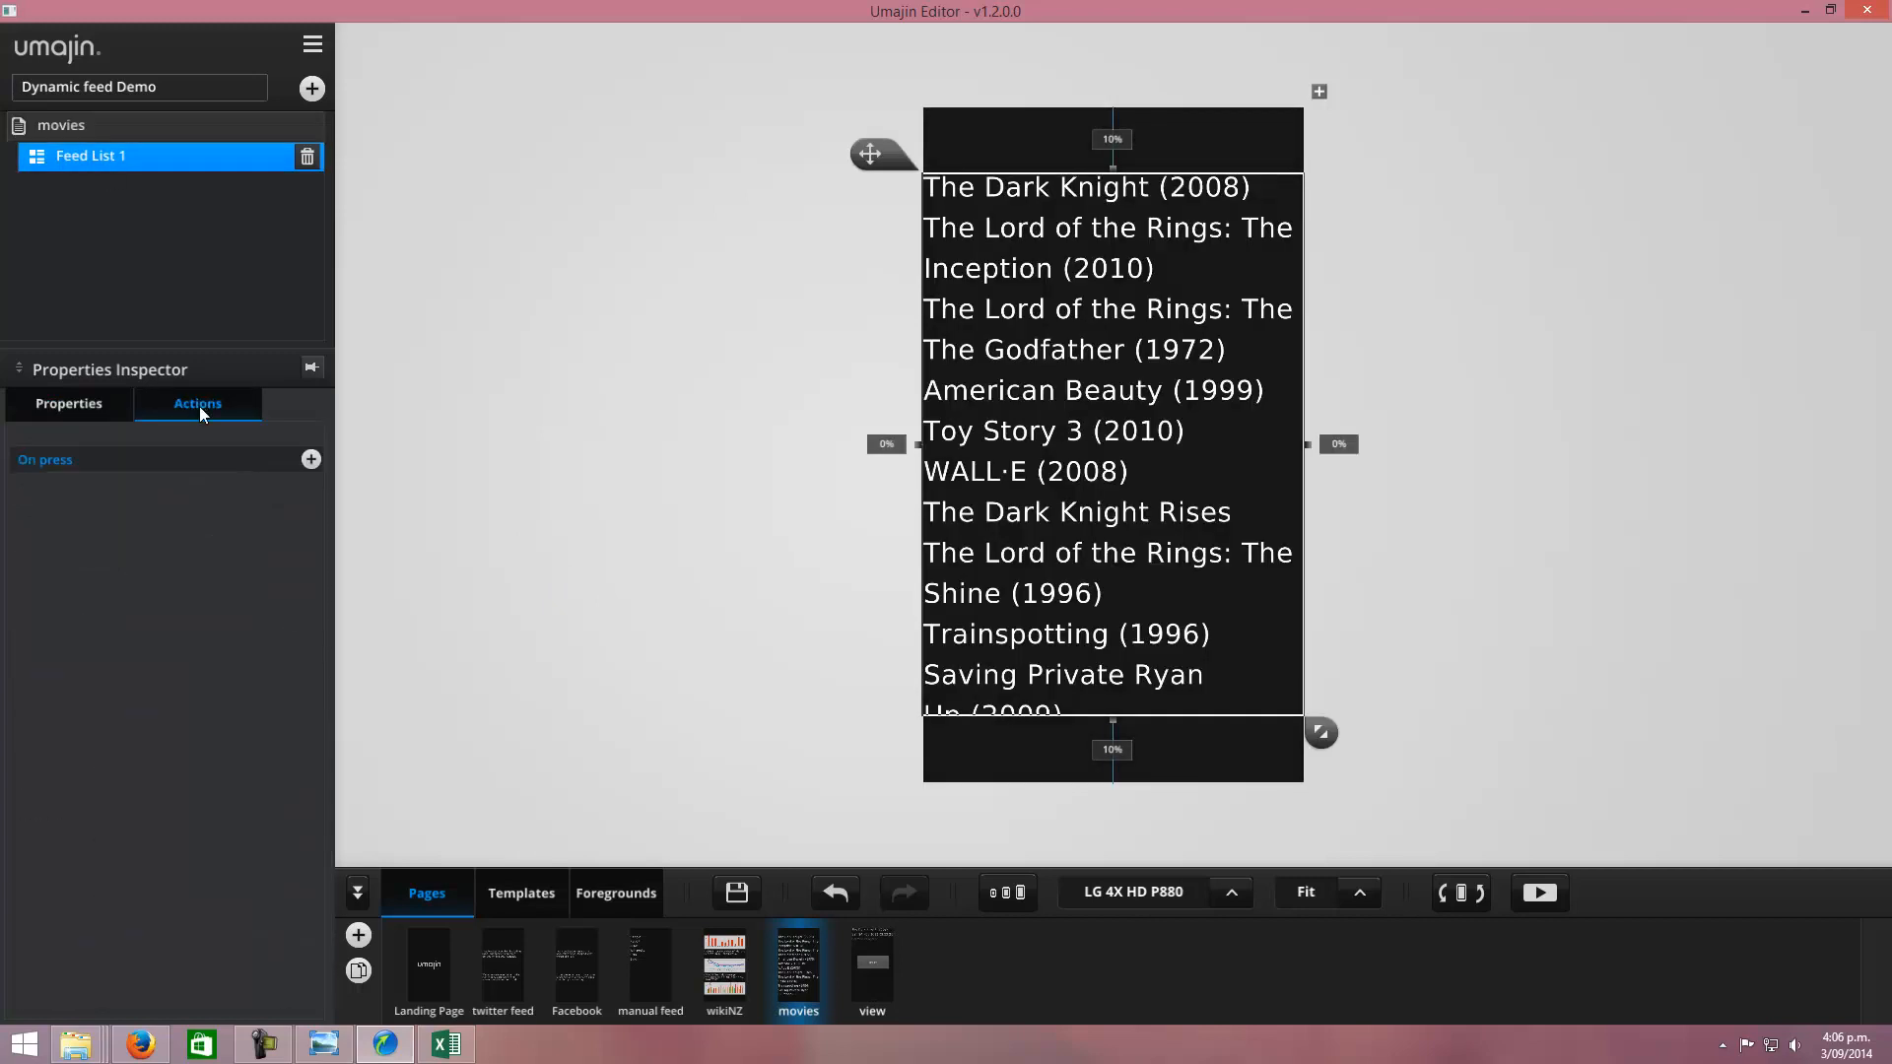
pyautogui.click(309, 460)
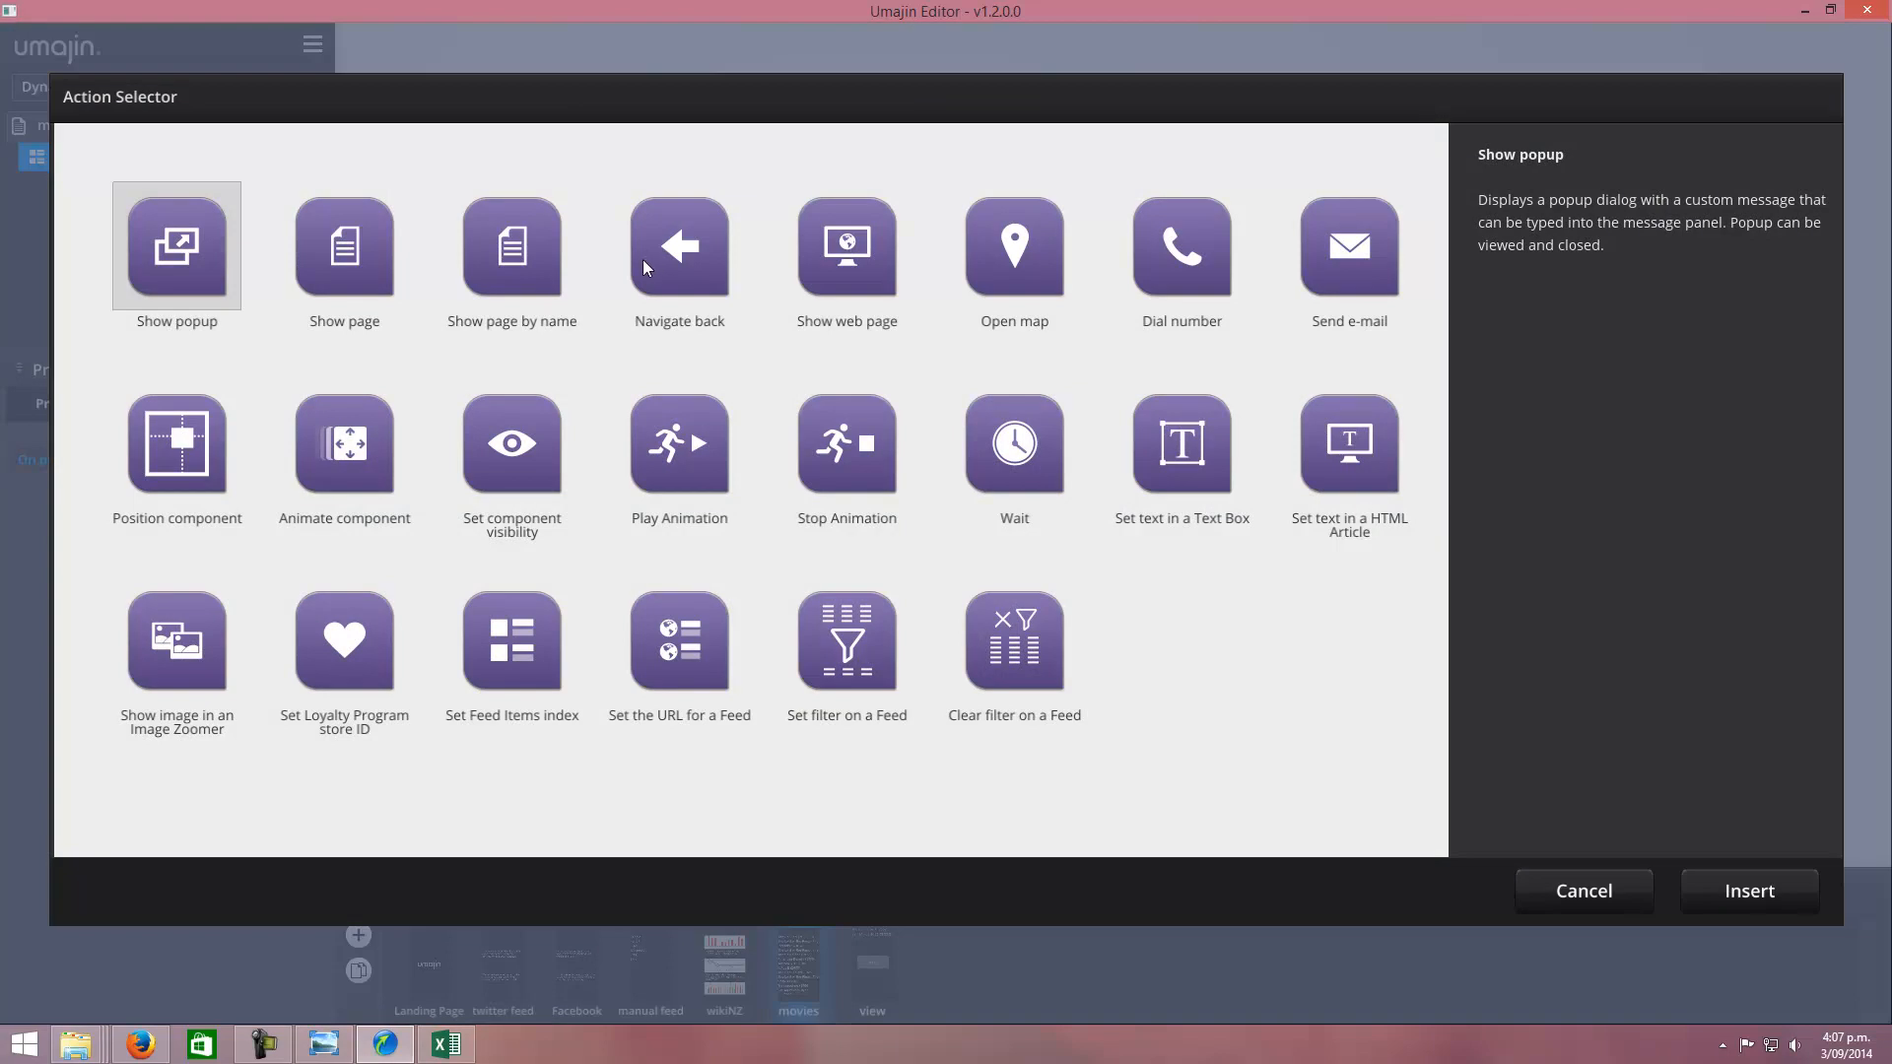
pyautogui.click(358, 248)
pyautogui.click(1743, 891)
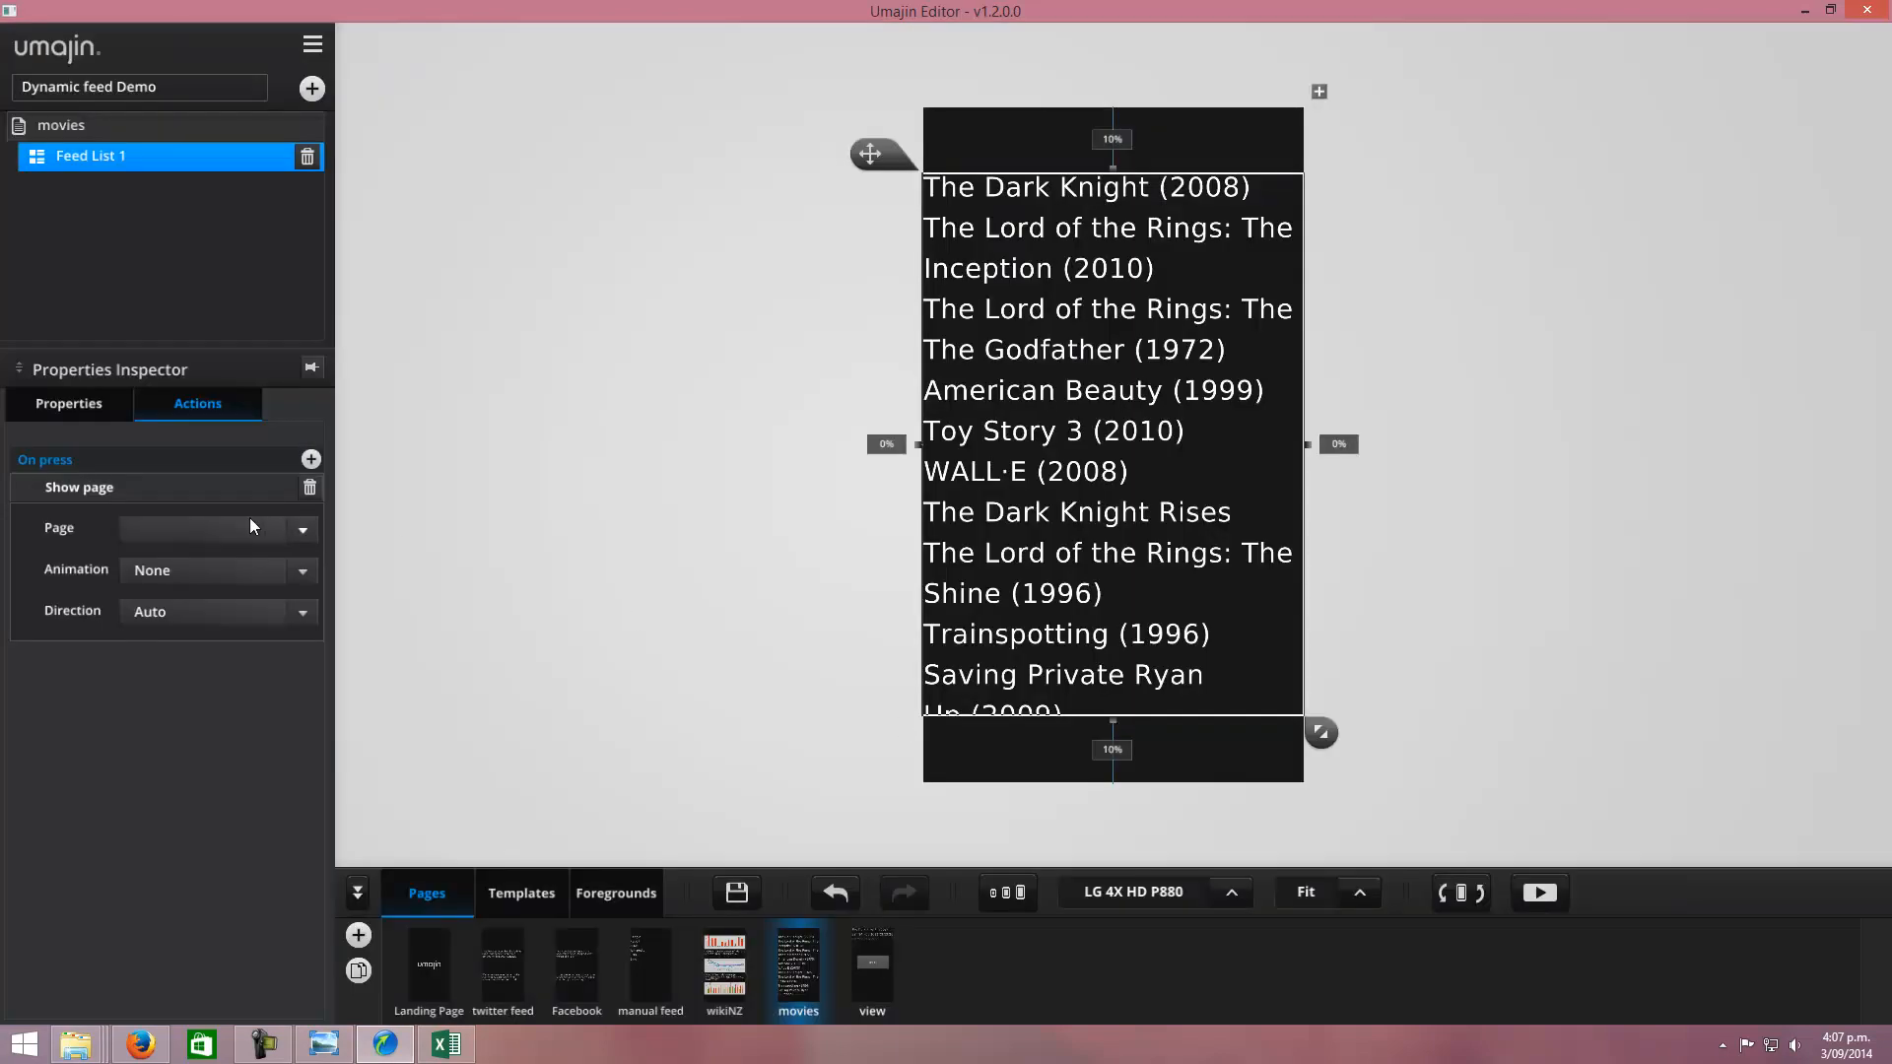
# Step: Set the Feed List's Show page action to open the view page with a Fade animation
pyautogui.click(303, 529)
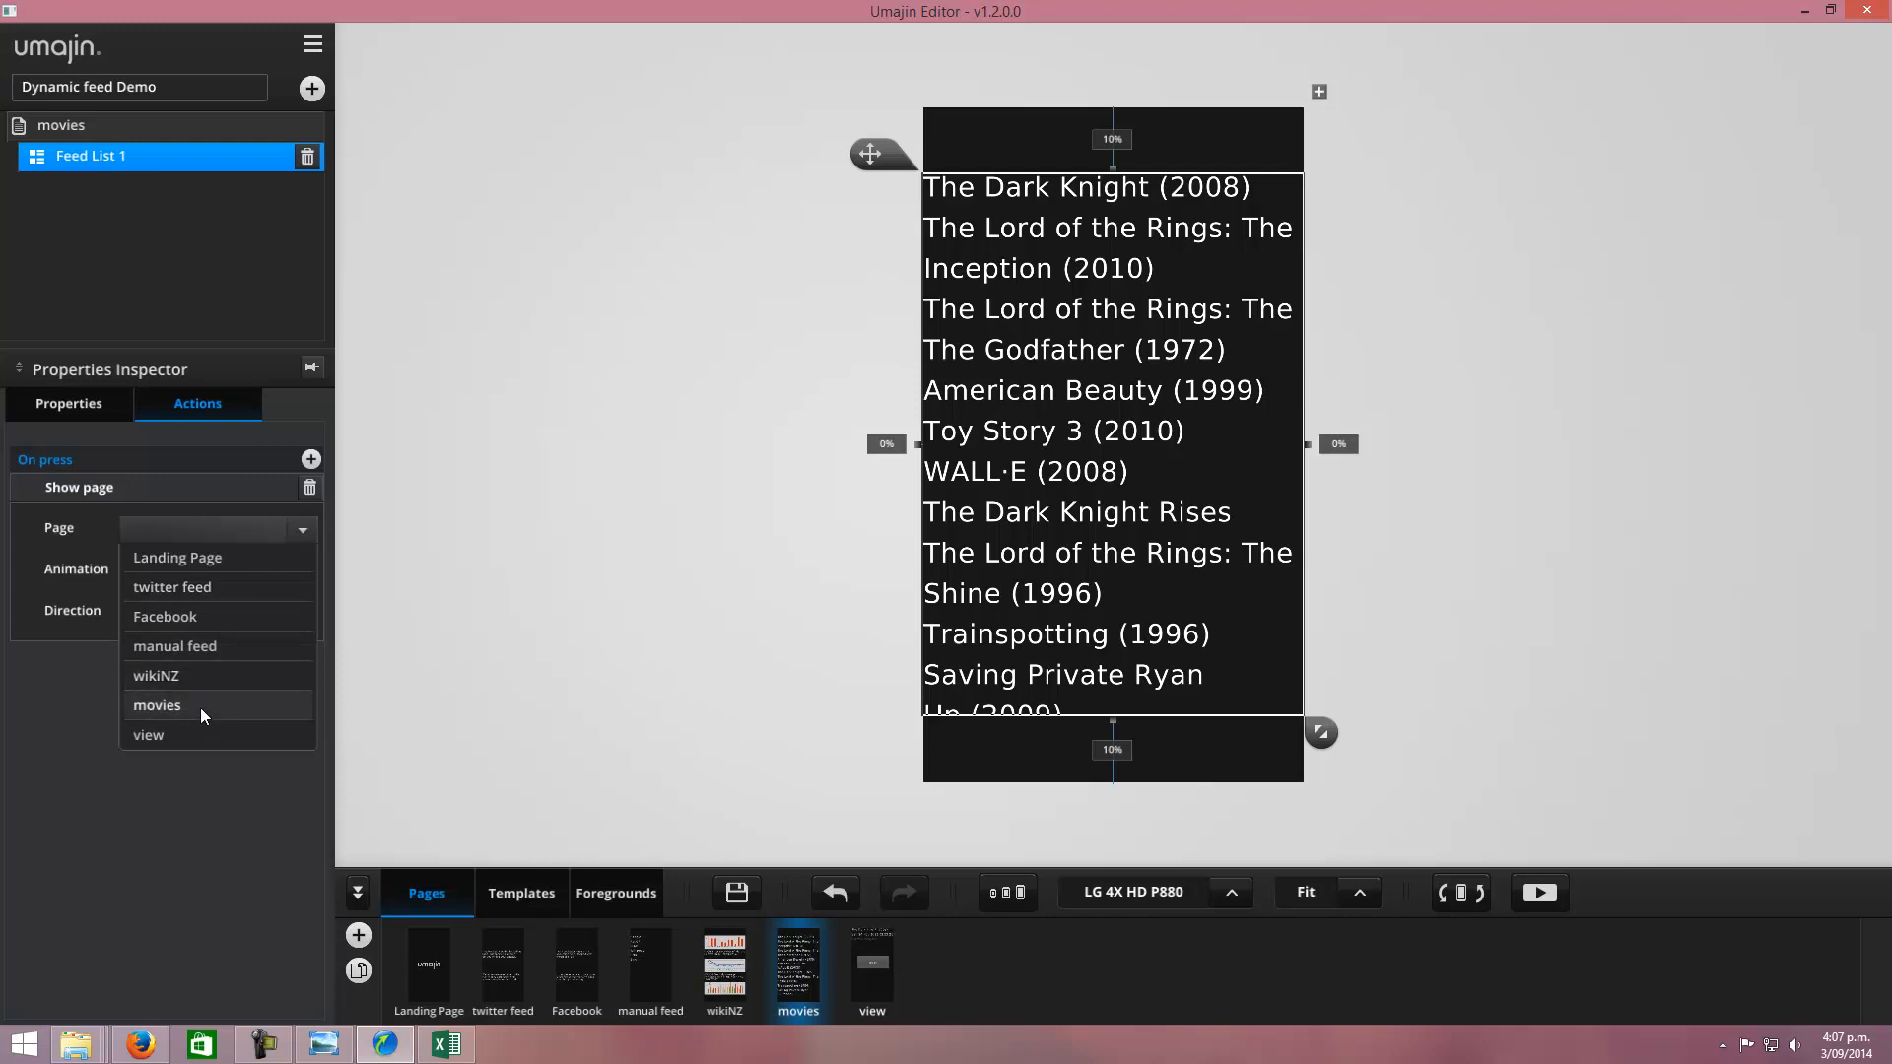
pyautogui.click(187, 734)
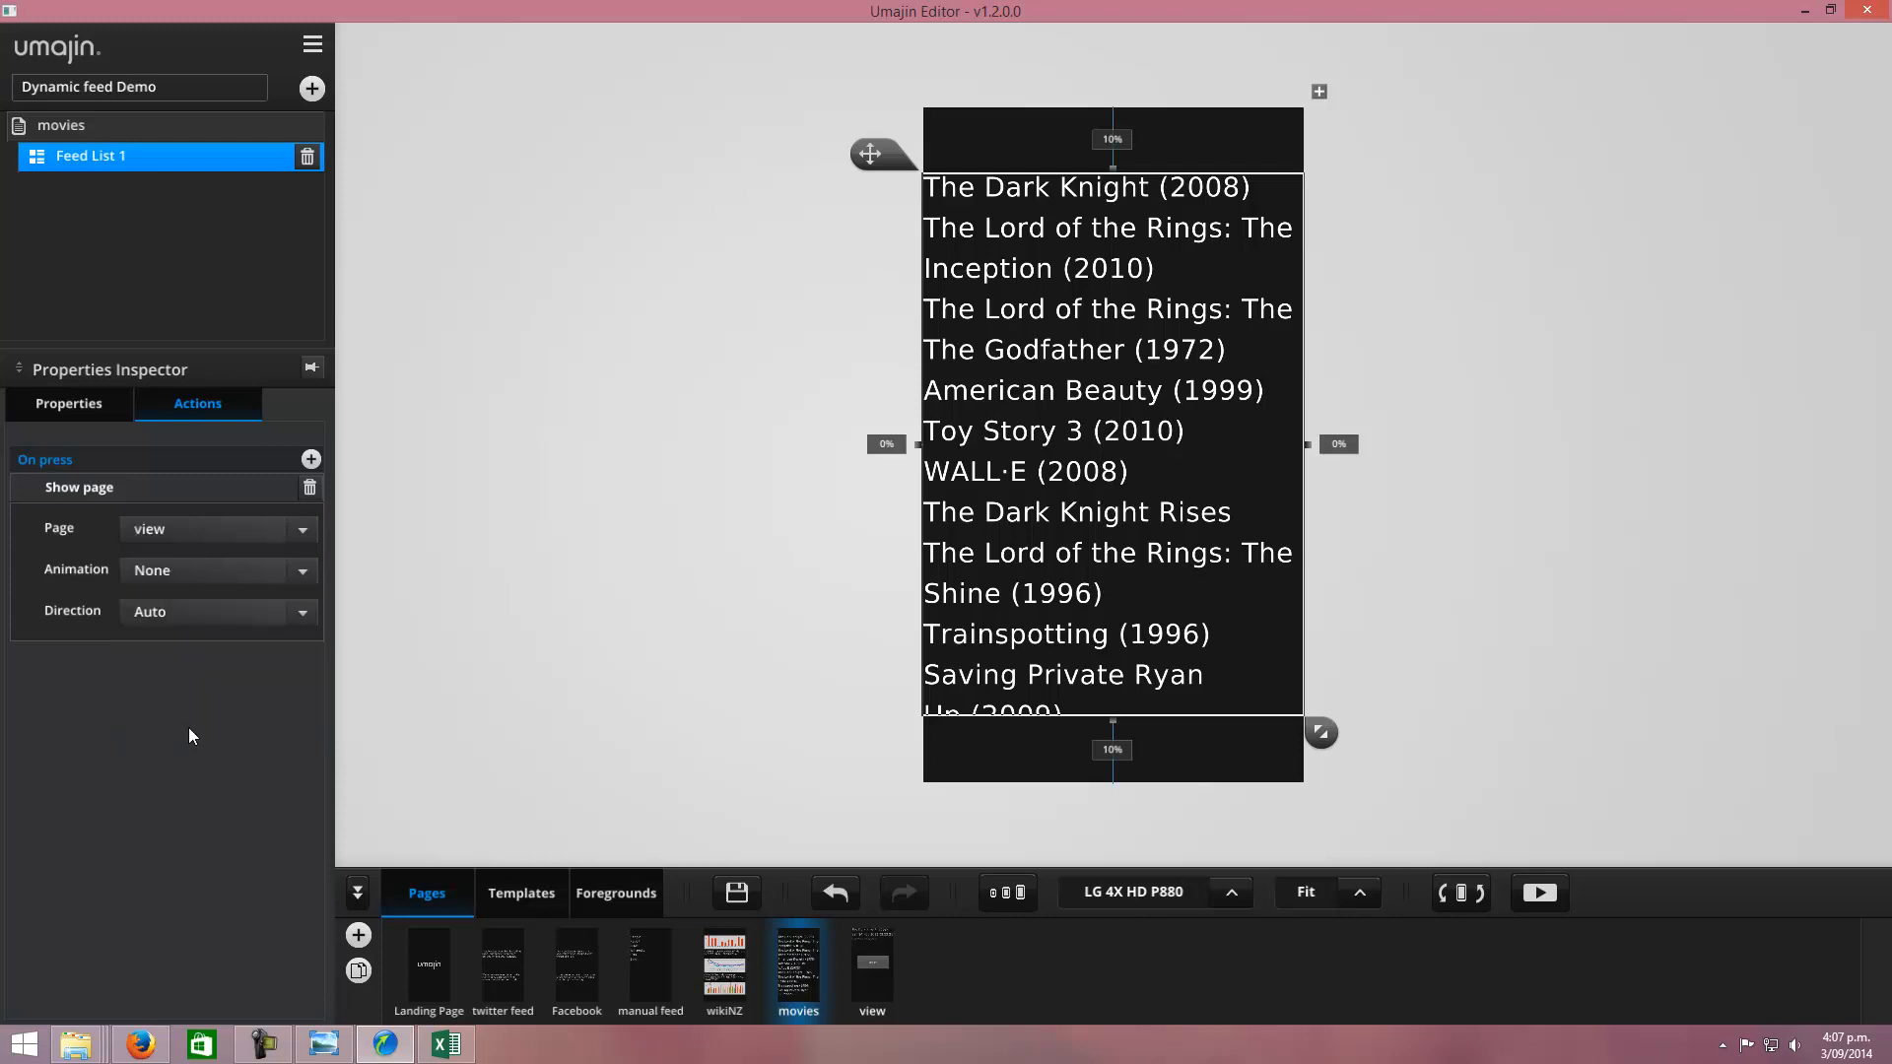
pyautogui.click(302, 572)
pyautogui.click(195, 659)
# Step: Add a Set Feed Items index action to the Feed List's On press event, targeting Feed Item View 1 in Data bound Index mode
pyautogui.click(310, 459)
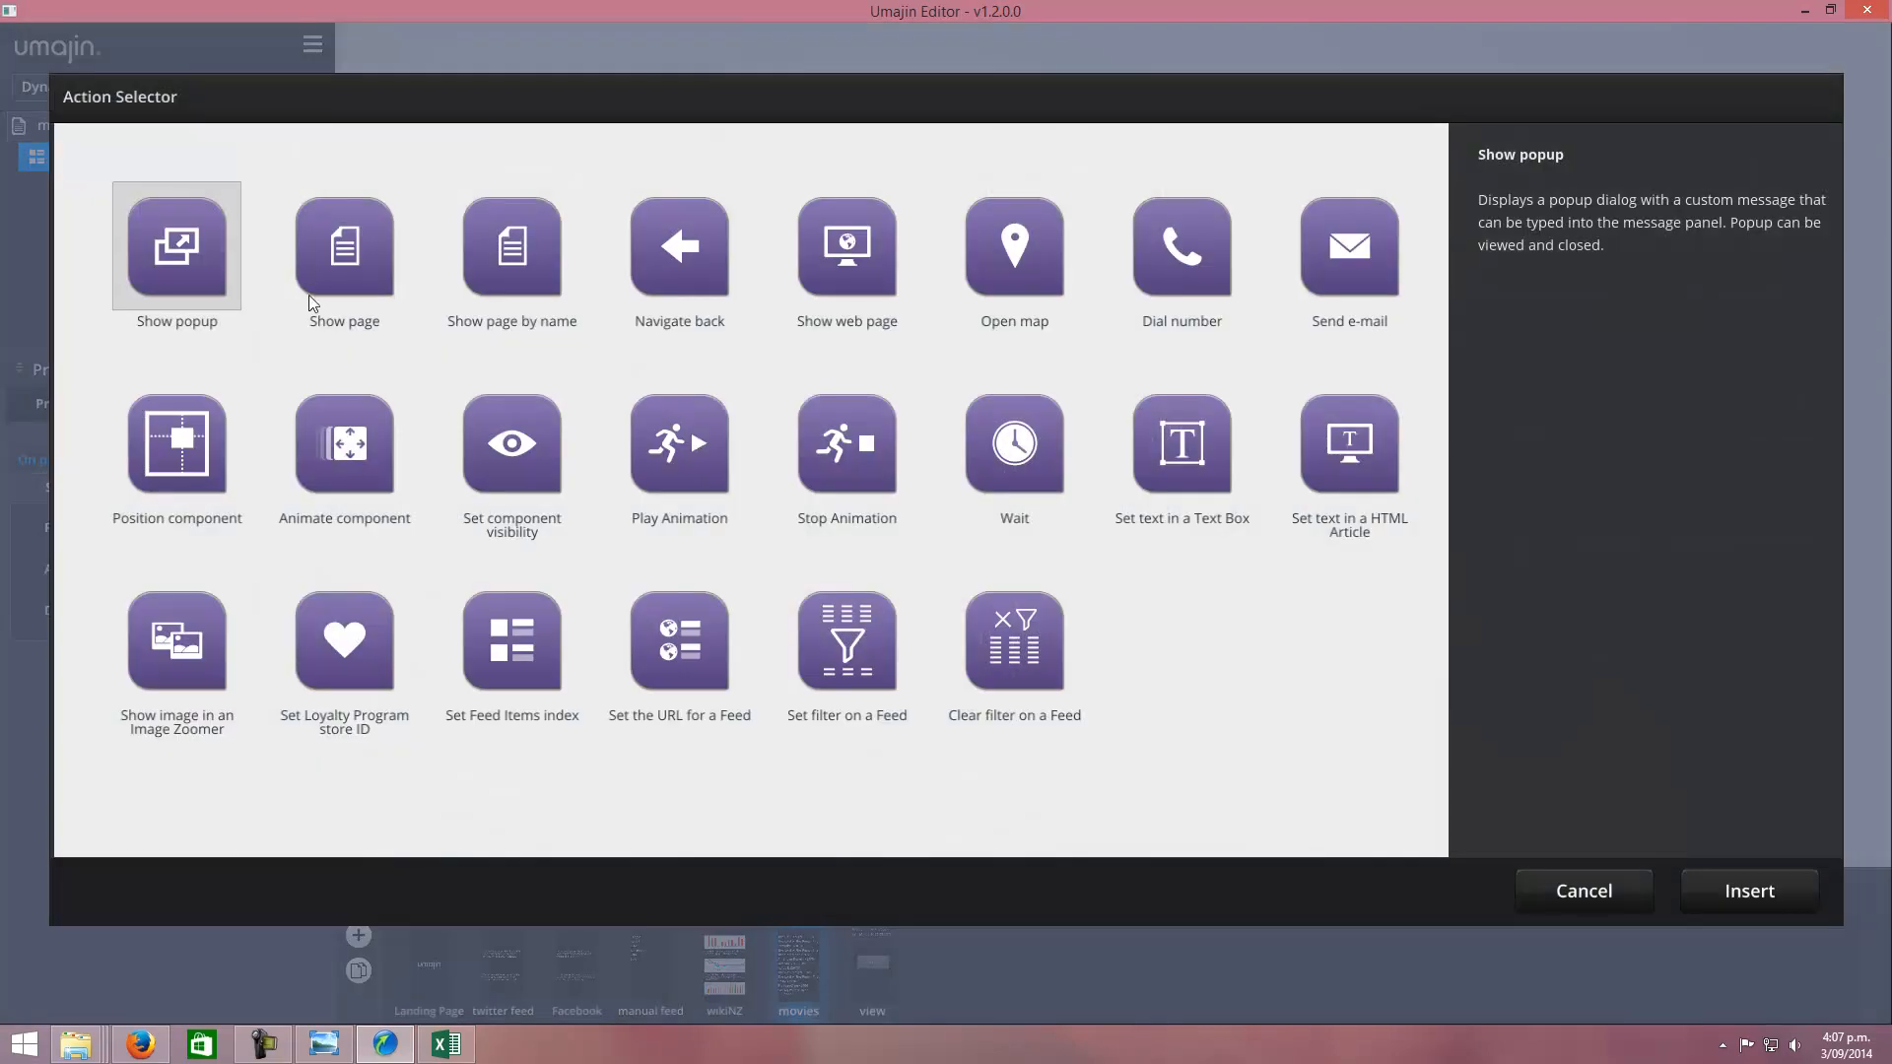
pyautogui.click(508, 646)
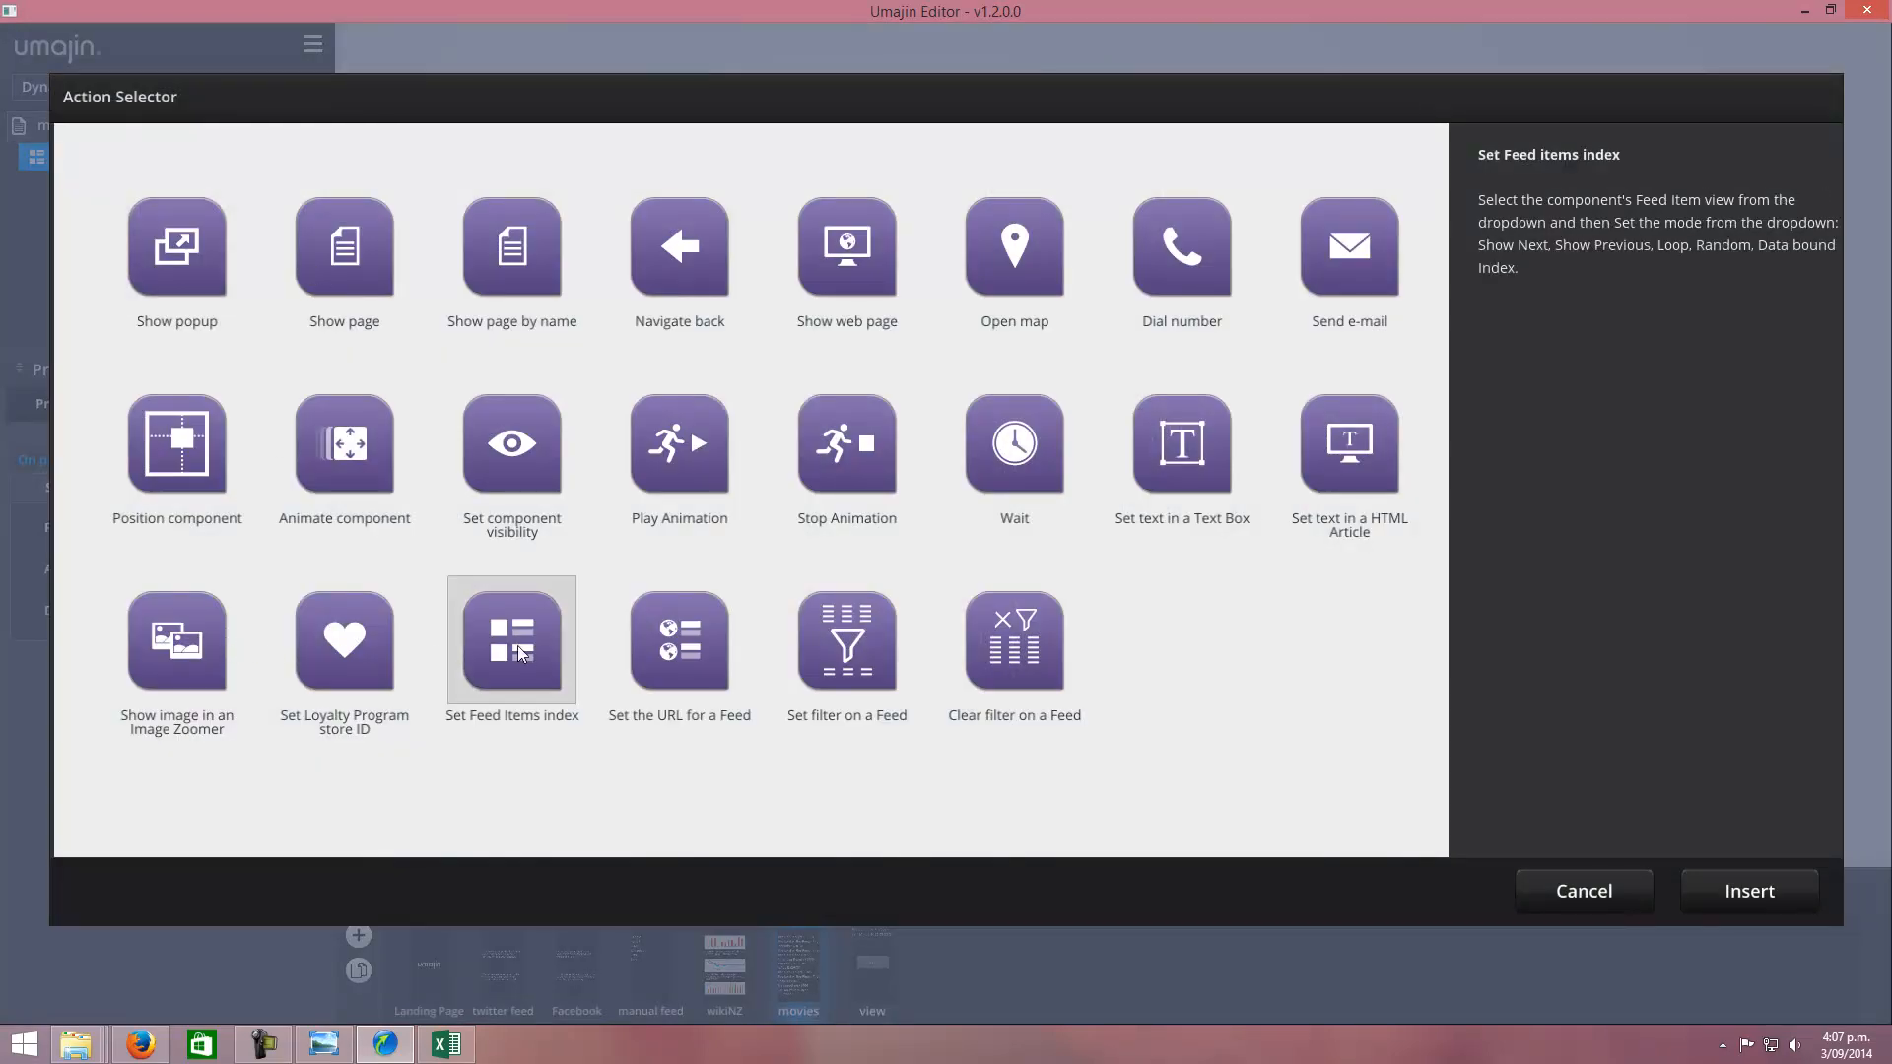
pyautogui.click(1764, 892)
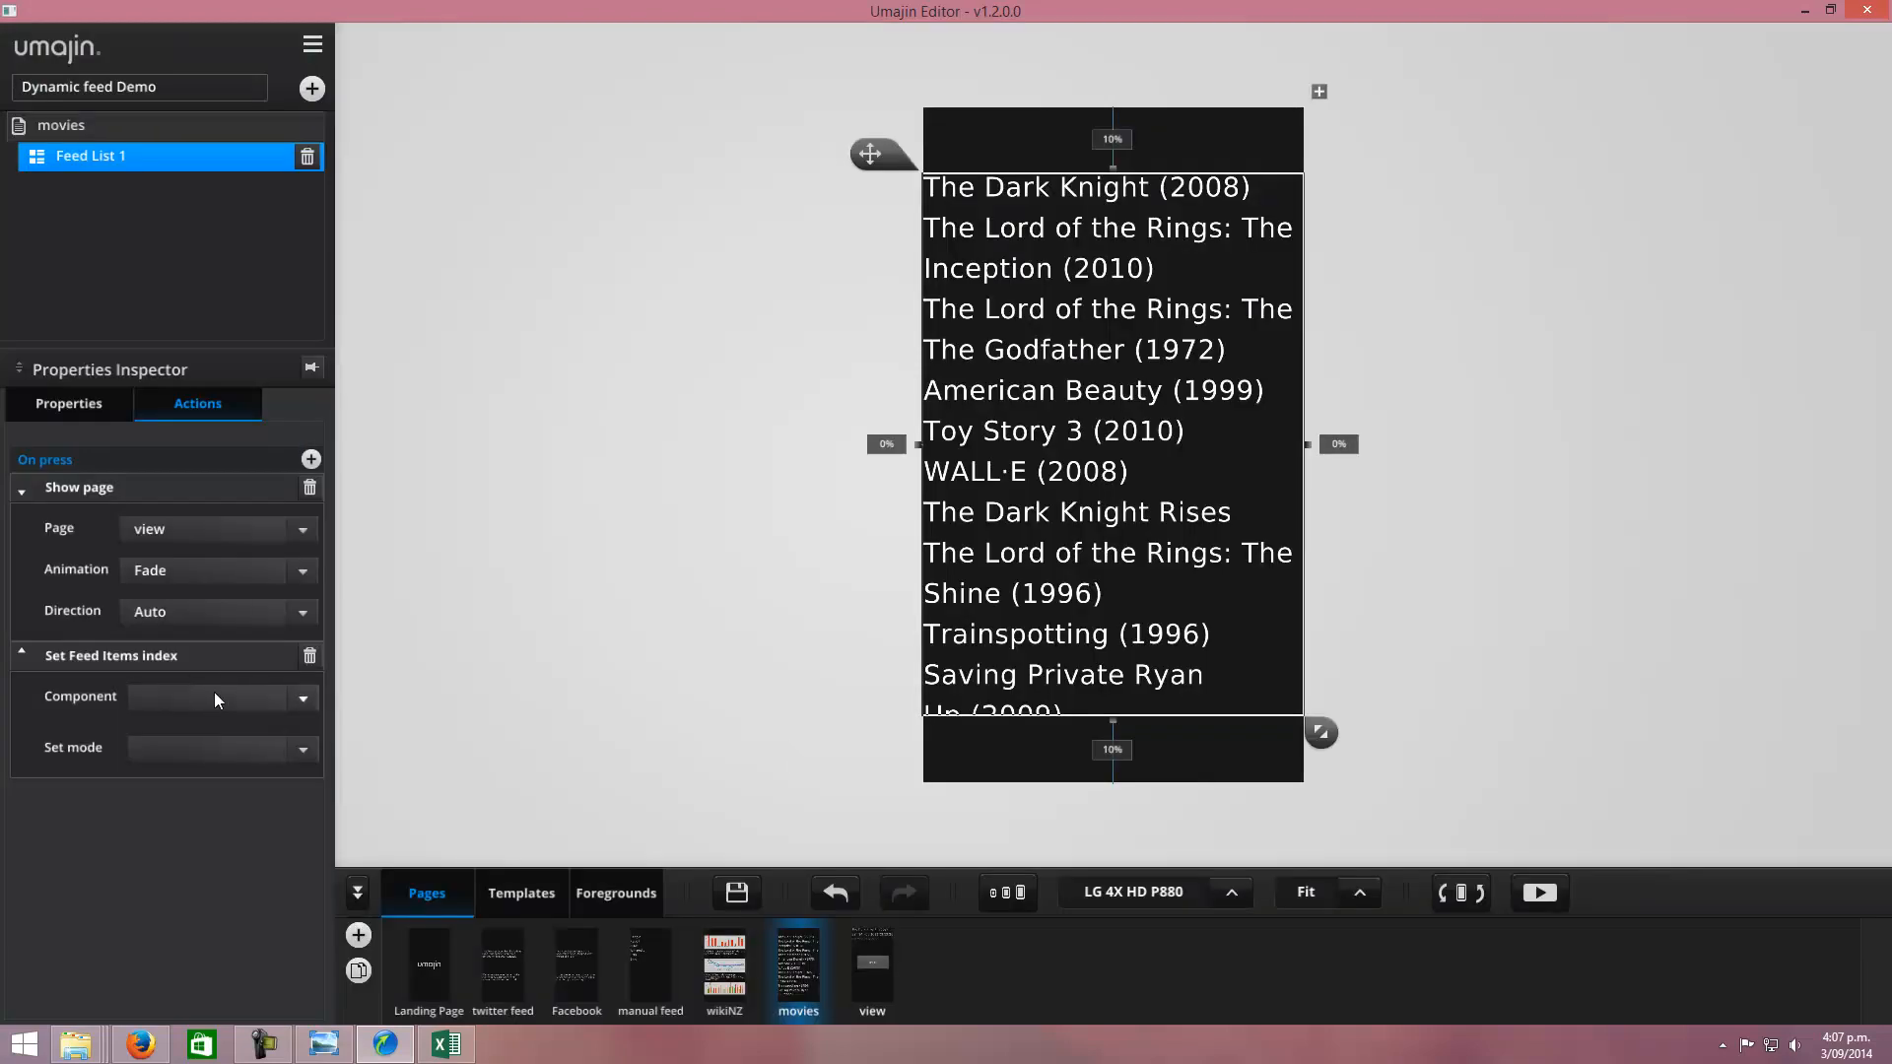
pyautogui.click(303, 700)
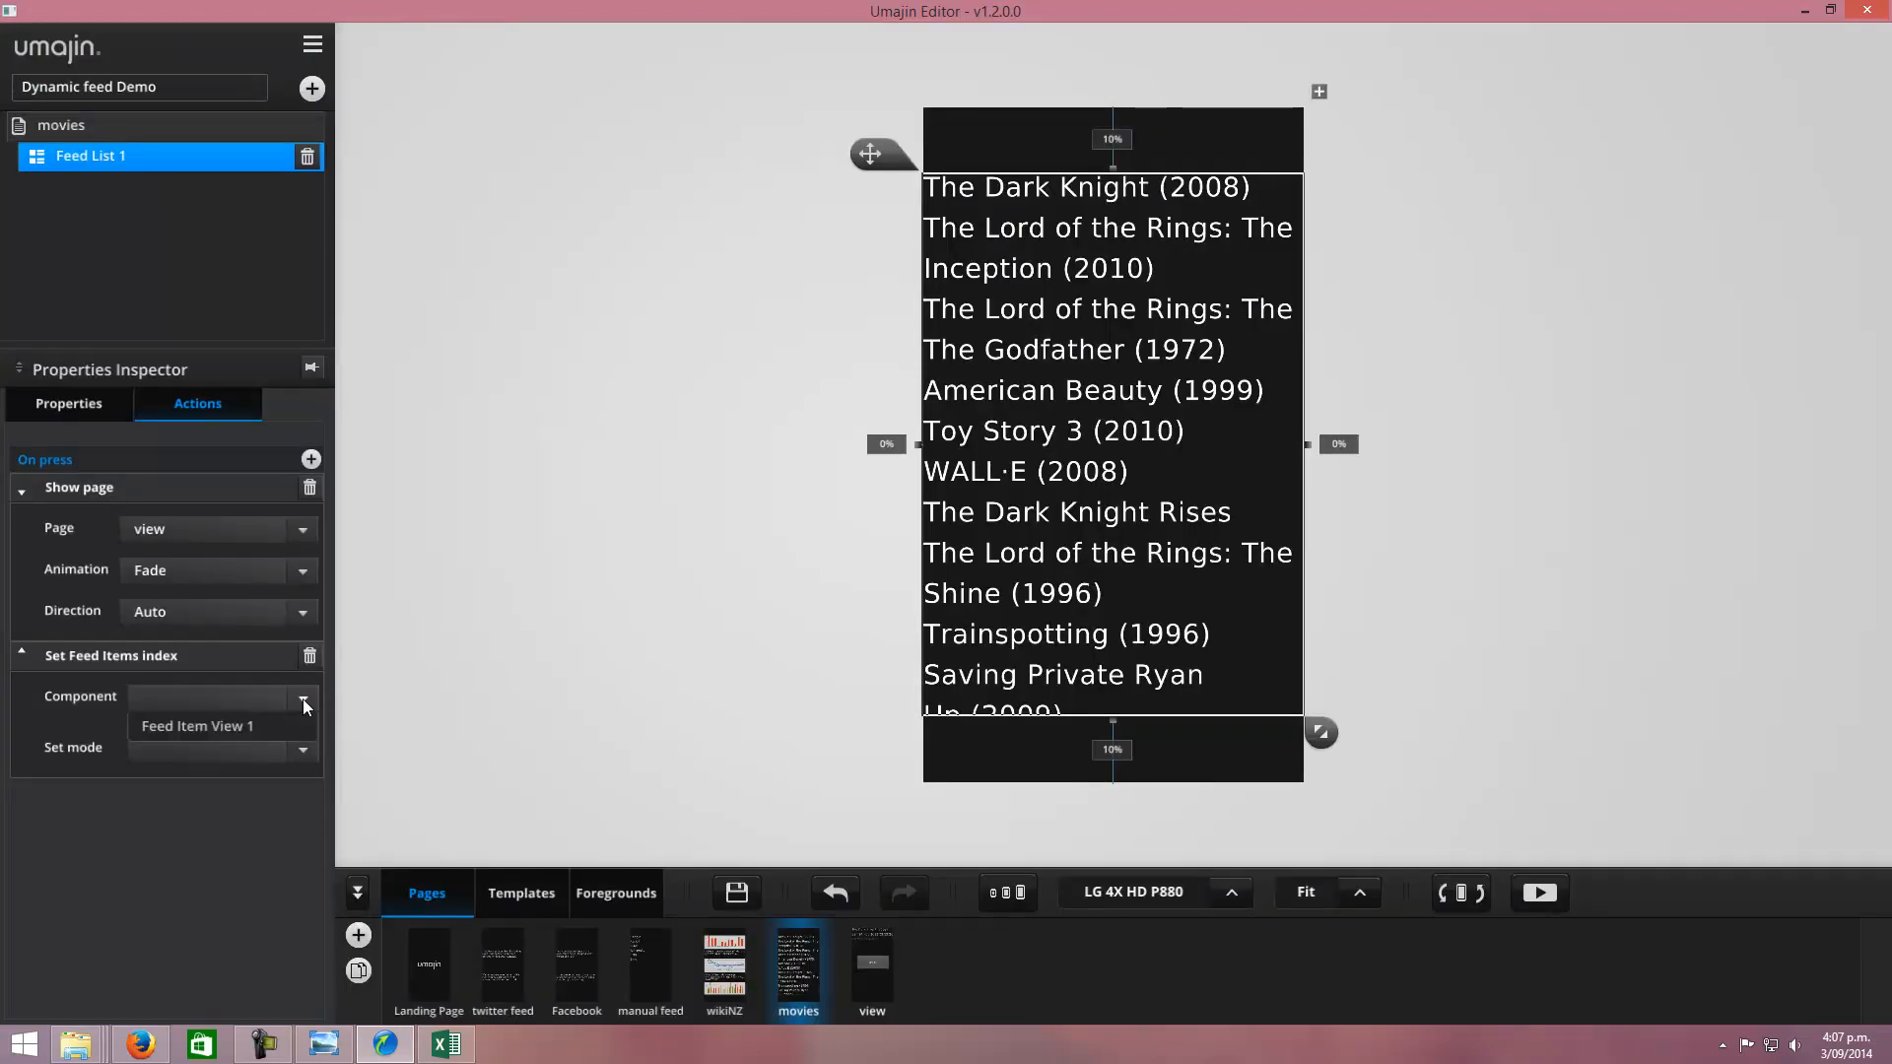
pyautogui.click(204, 730)
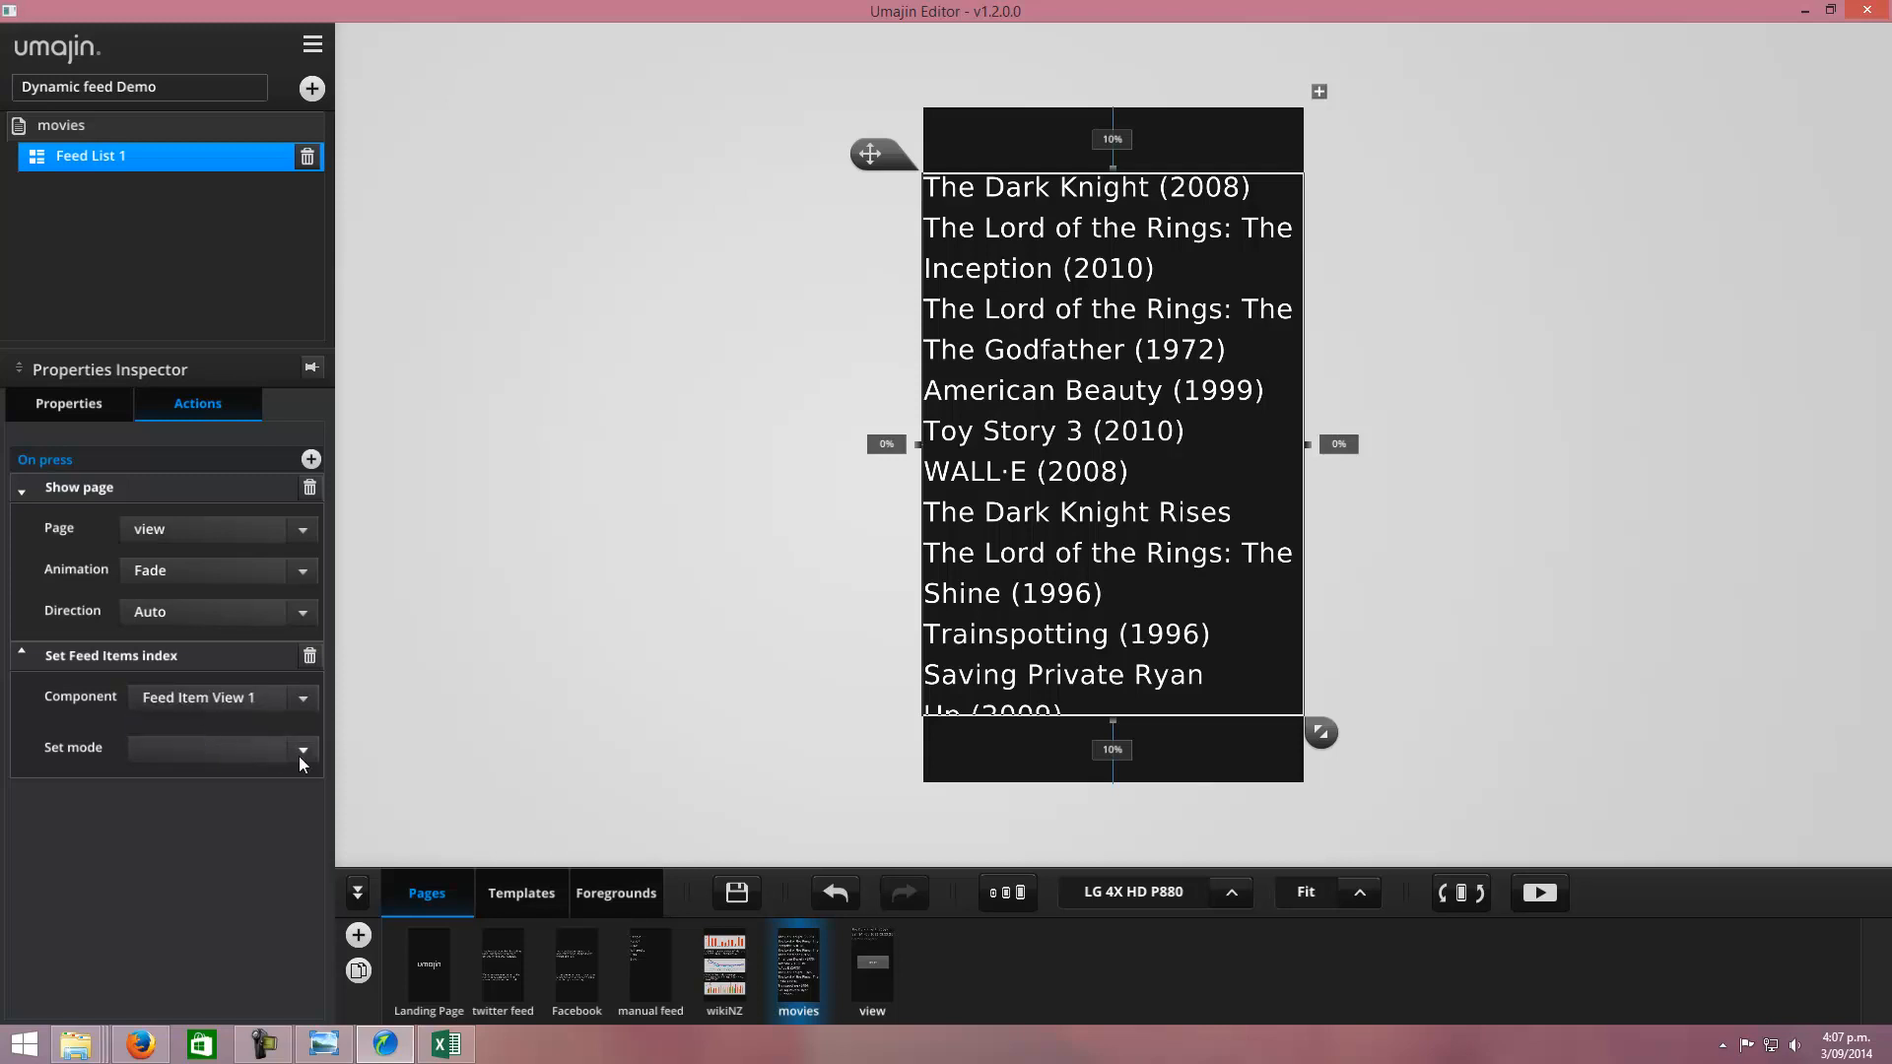
pyautogui.click(299, 753)
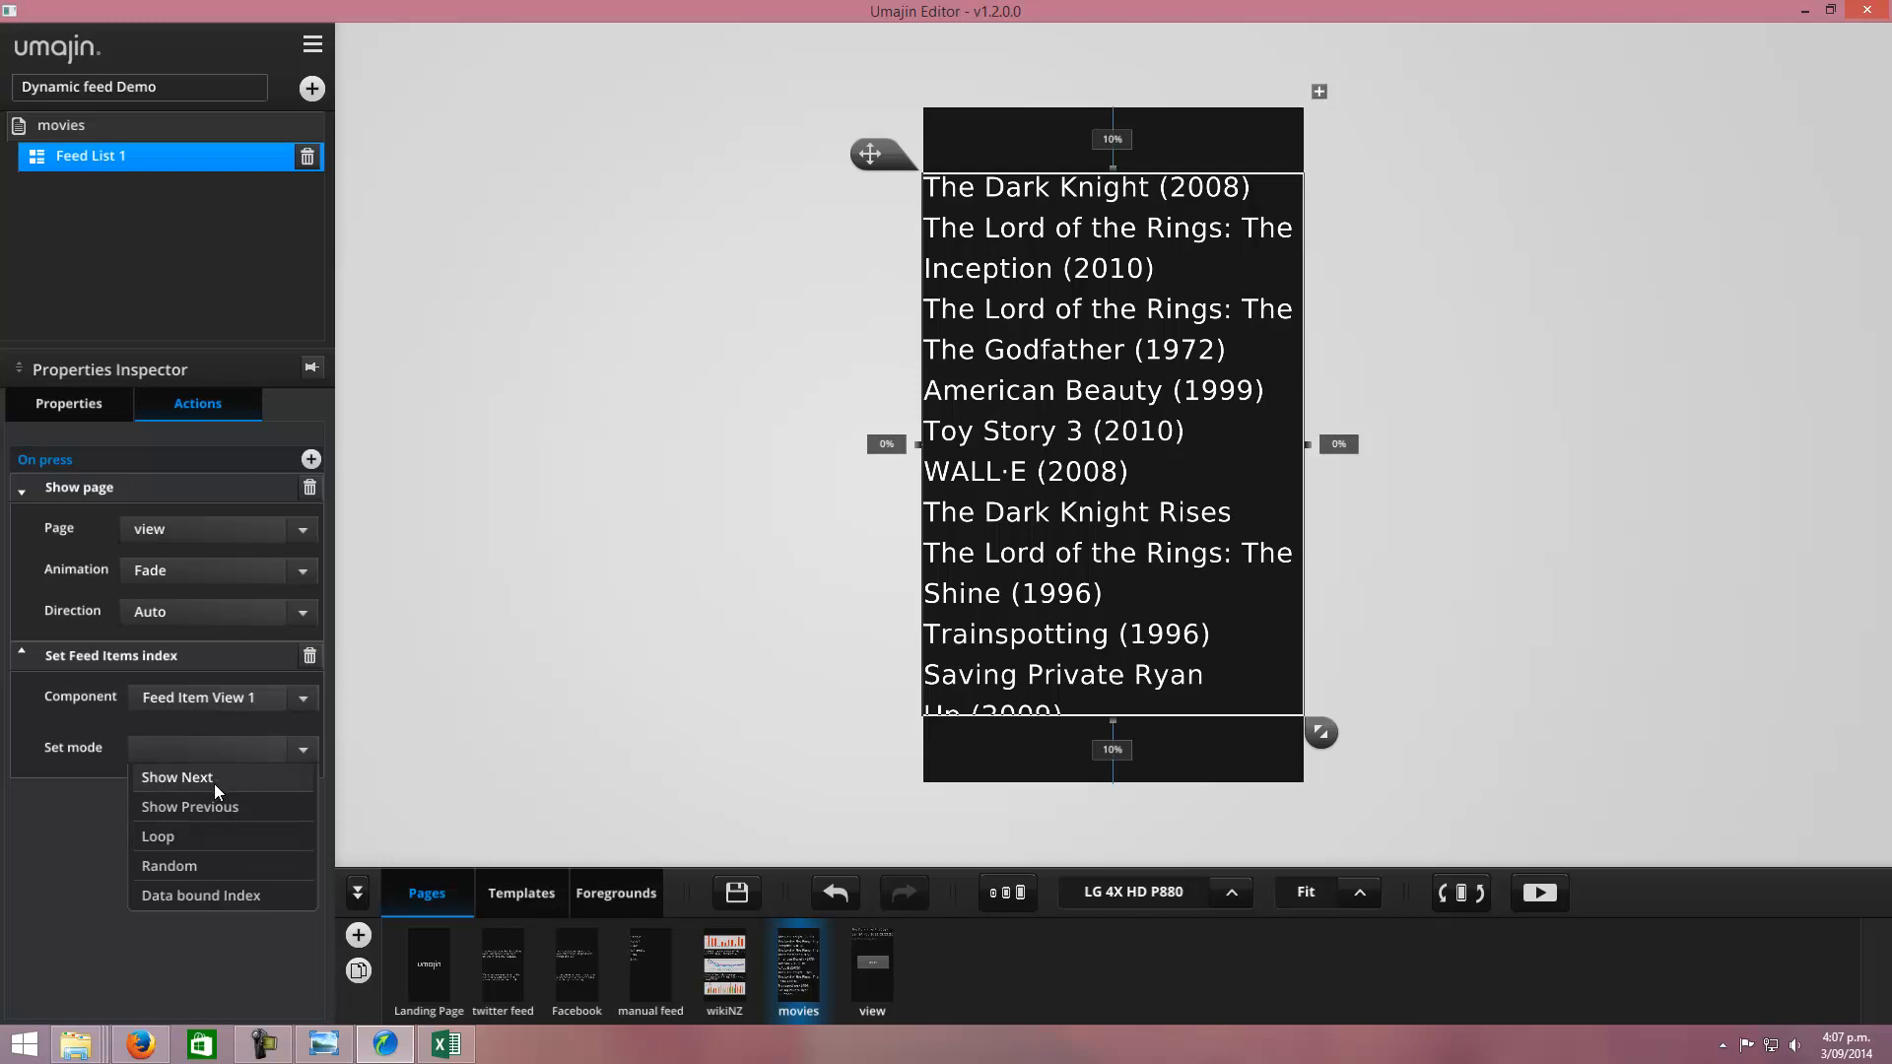
pyautogui.click(205, 895)
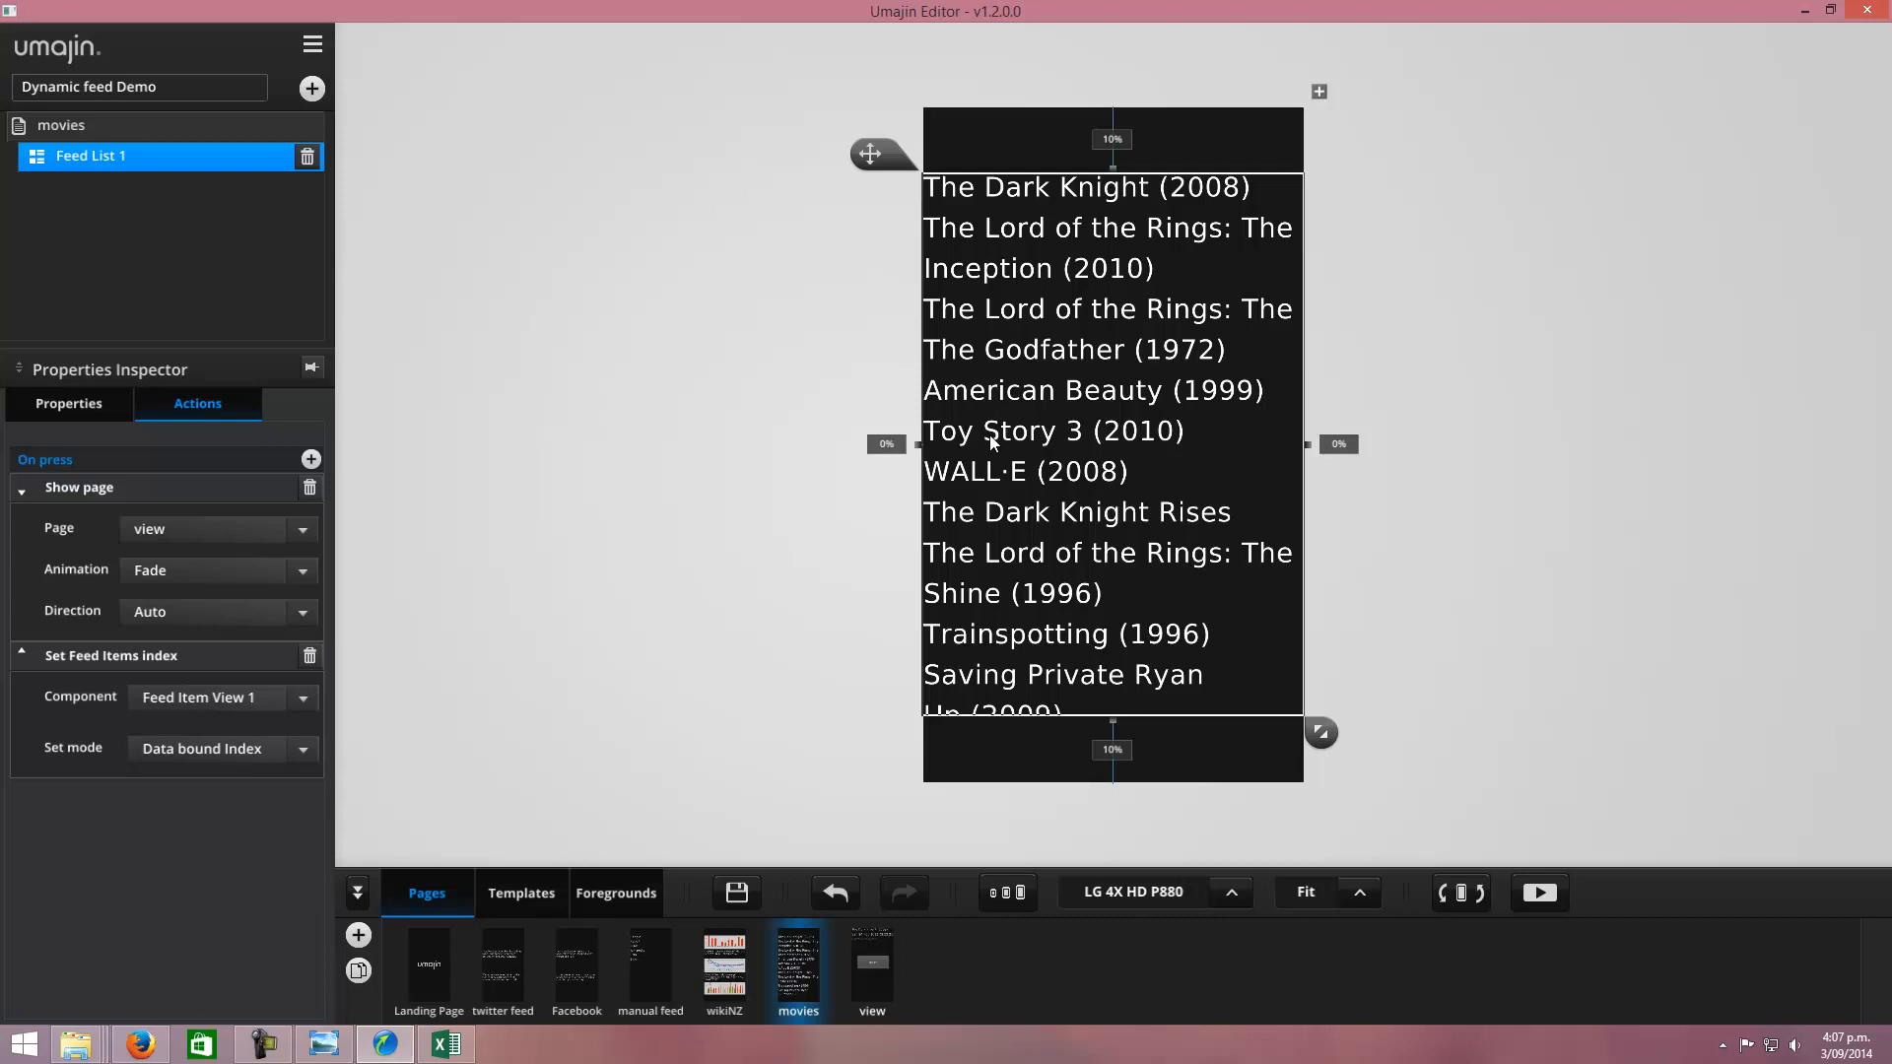
# Step: Preview the movies page, open Inception (2010), test its IMDB web link, and return to the editor
pyautogui.click(1541, 899)
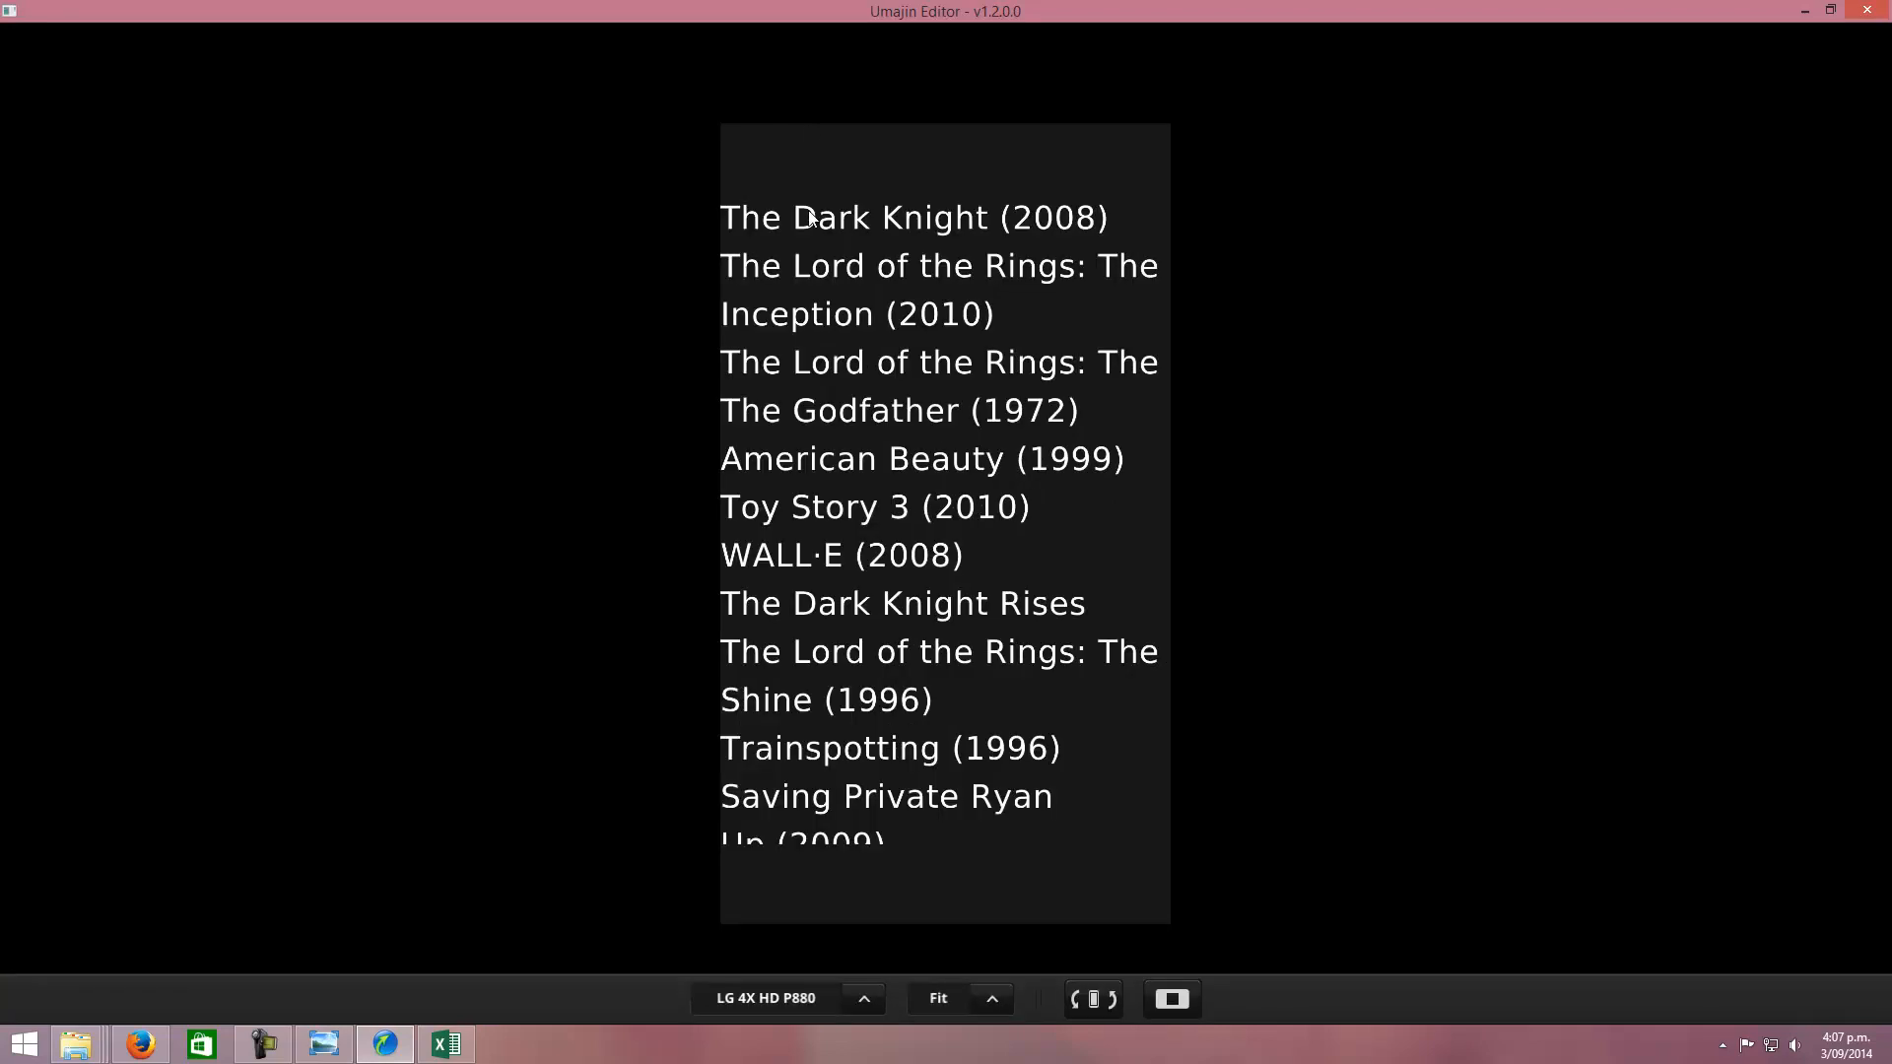
pyautogui.click(806, 316)
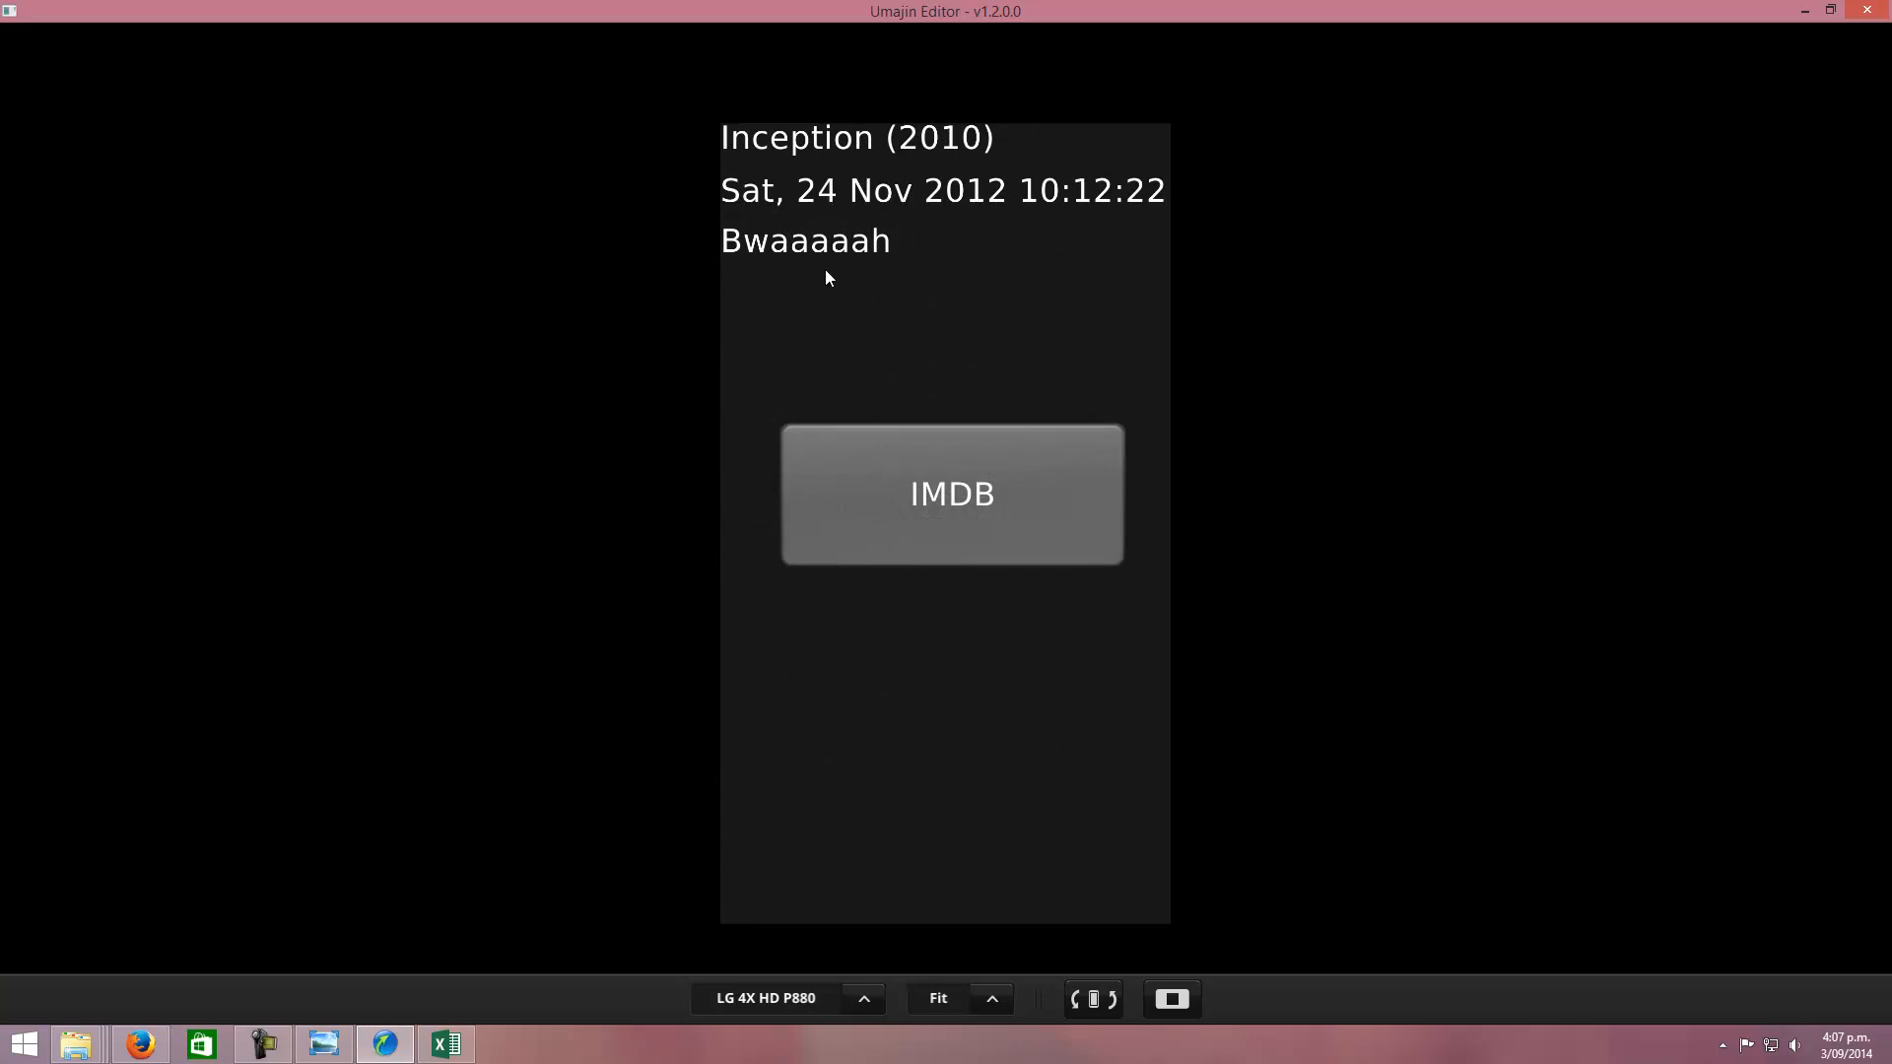
pyautogui.click(923, 513)
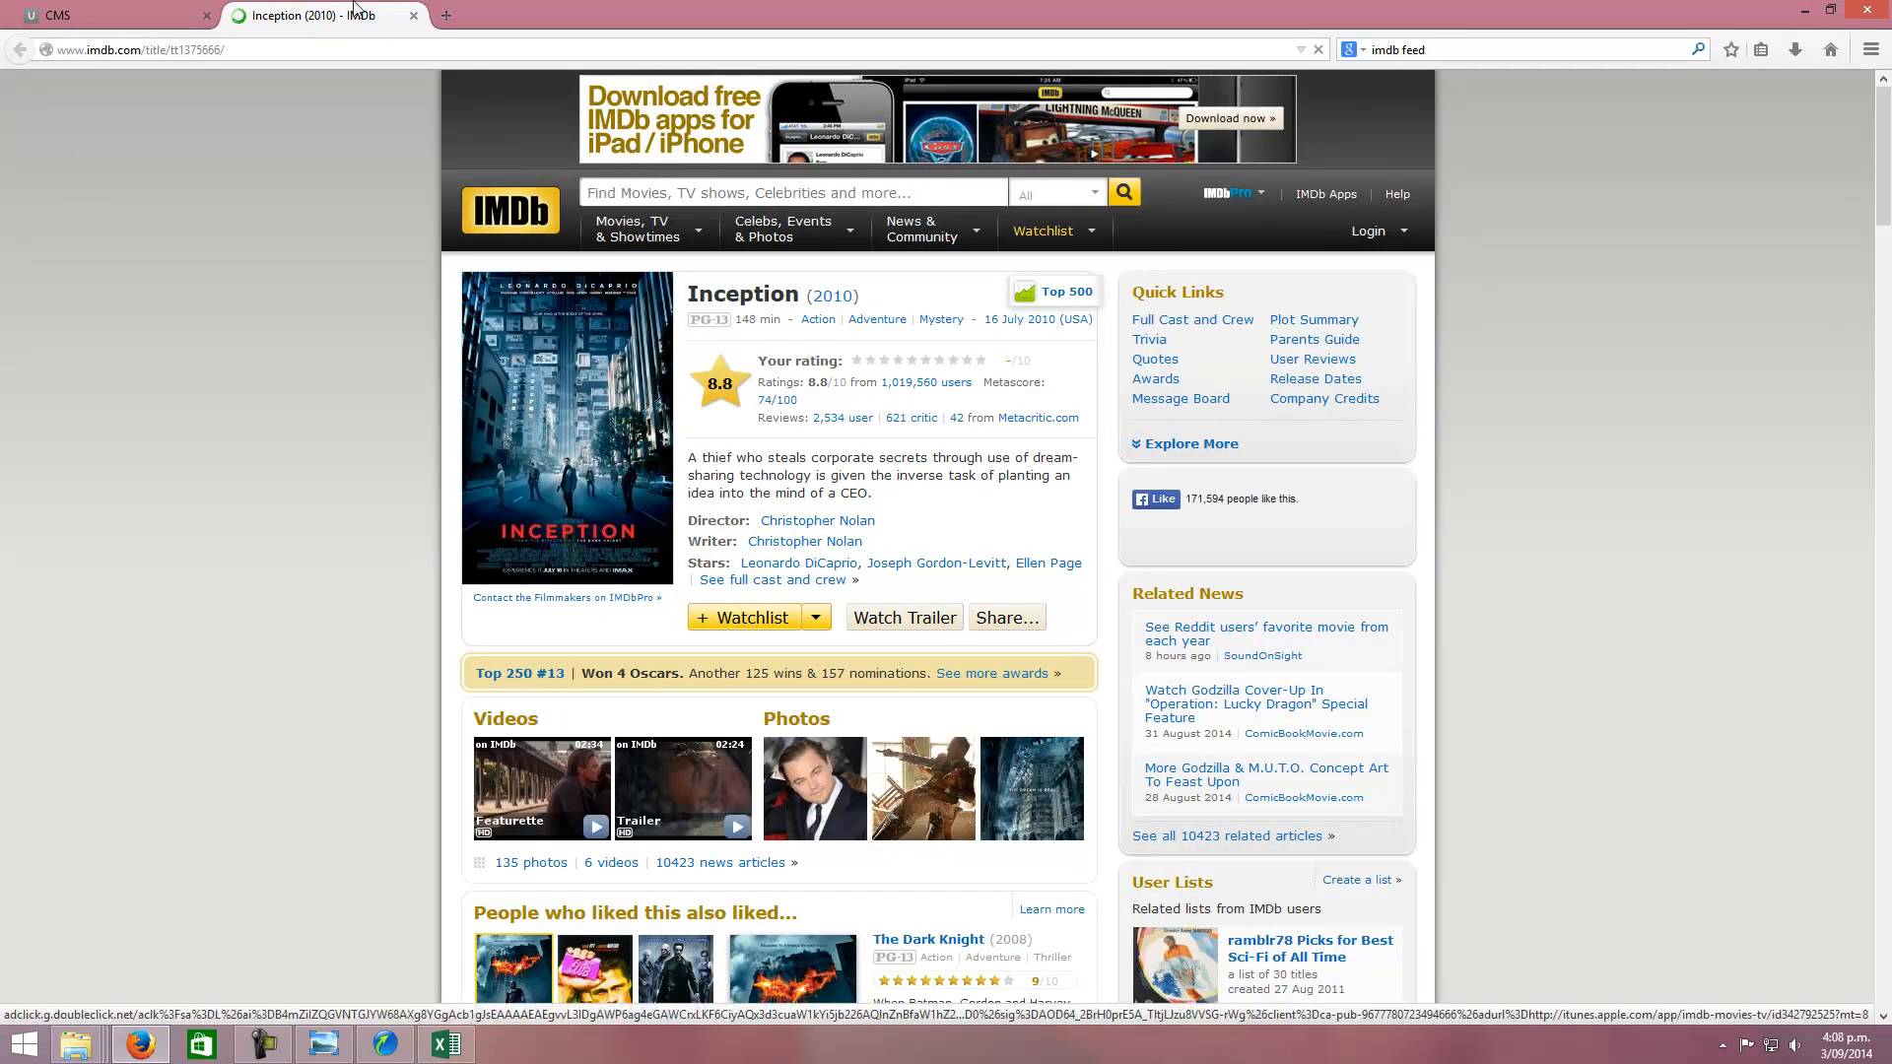
pyautogui.click(381, 1047)
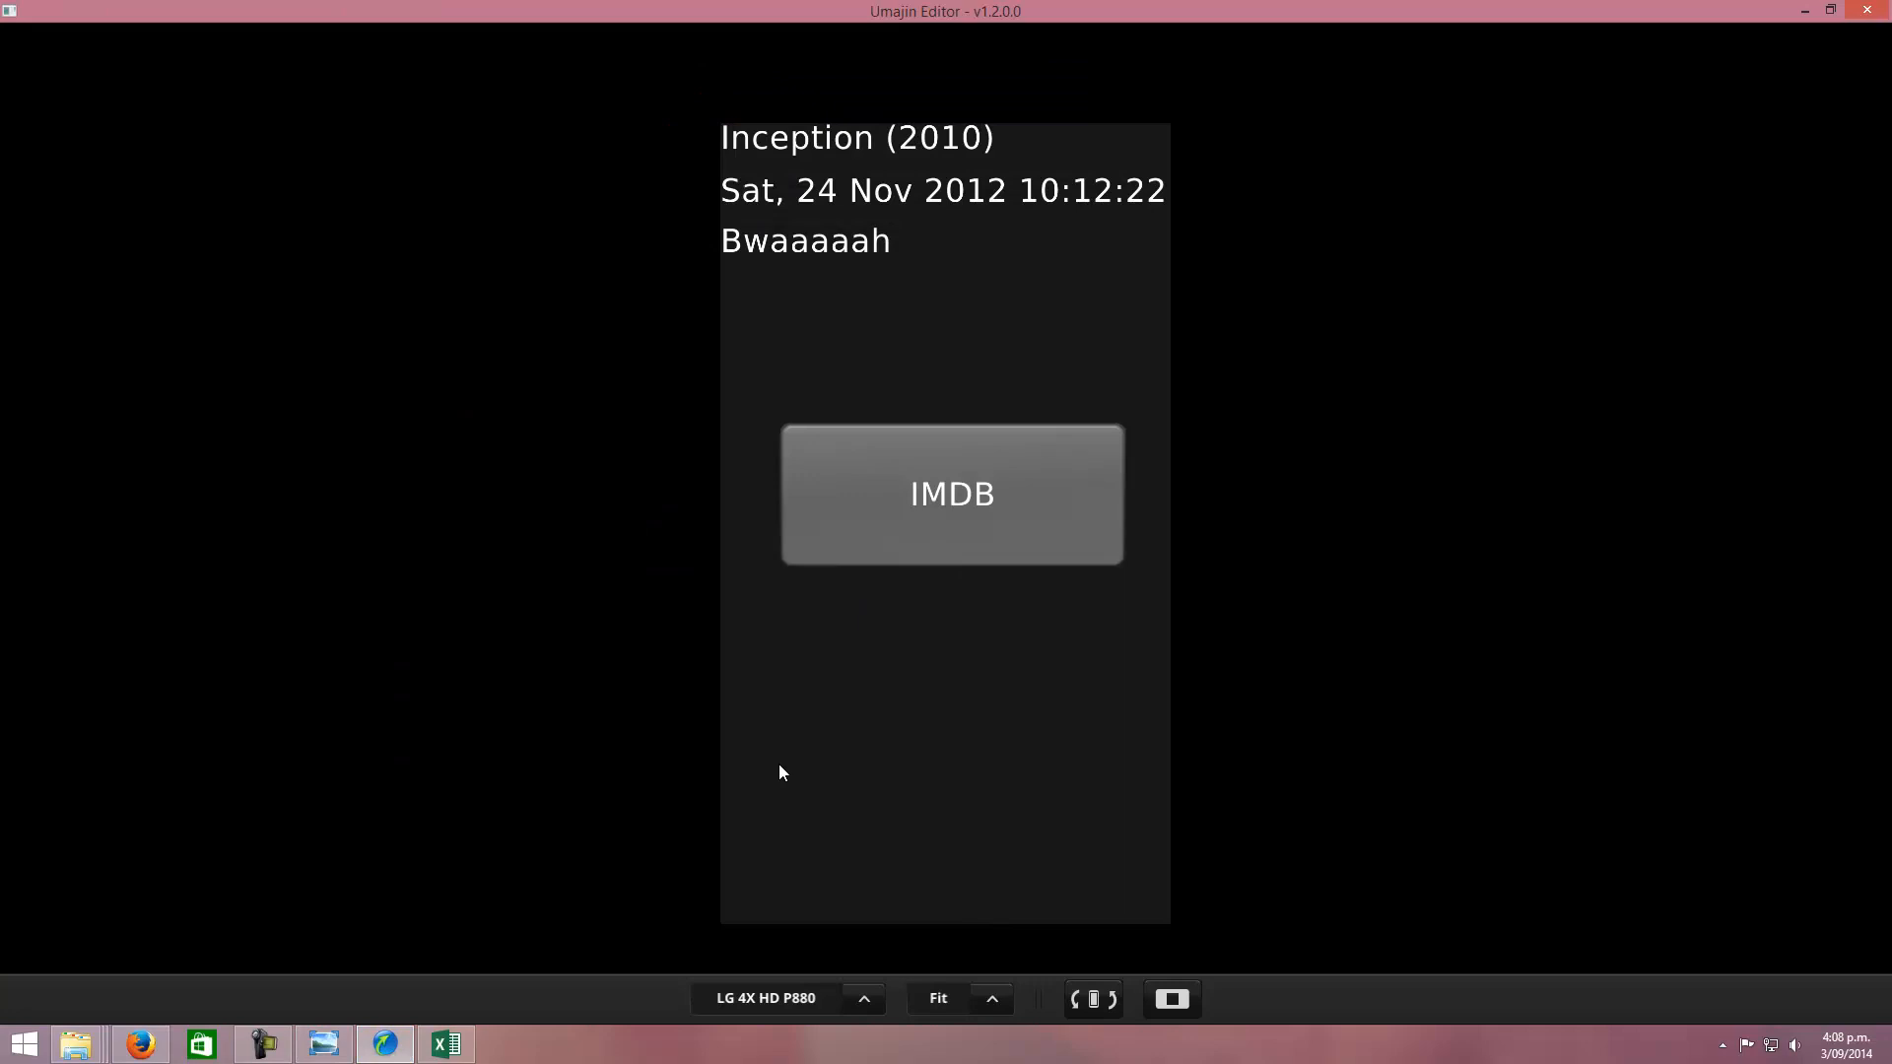
pyautogui.click(1171, 998)
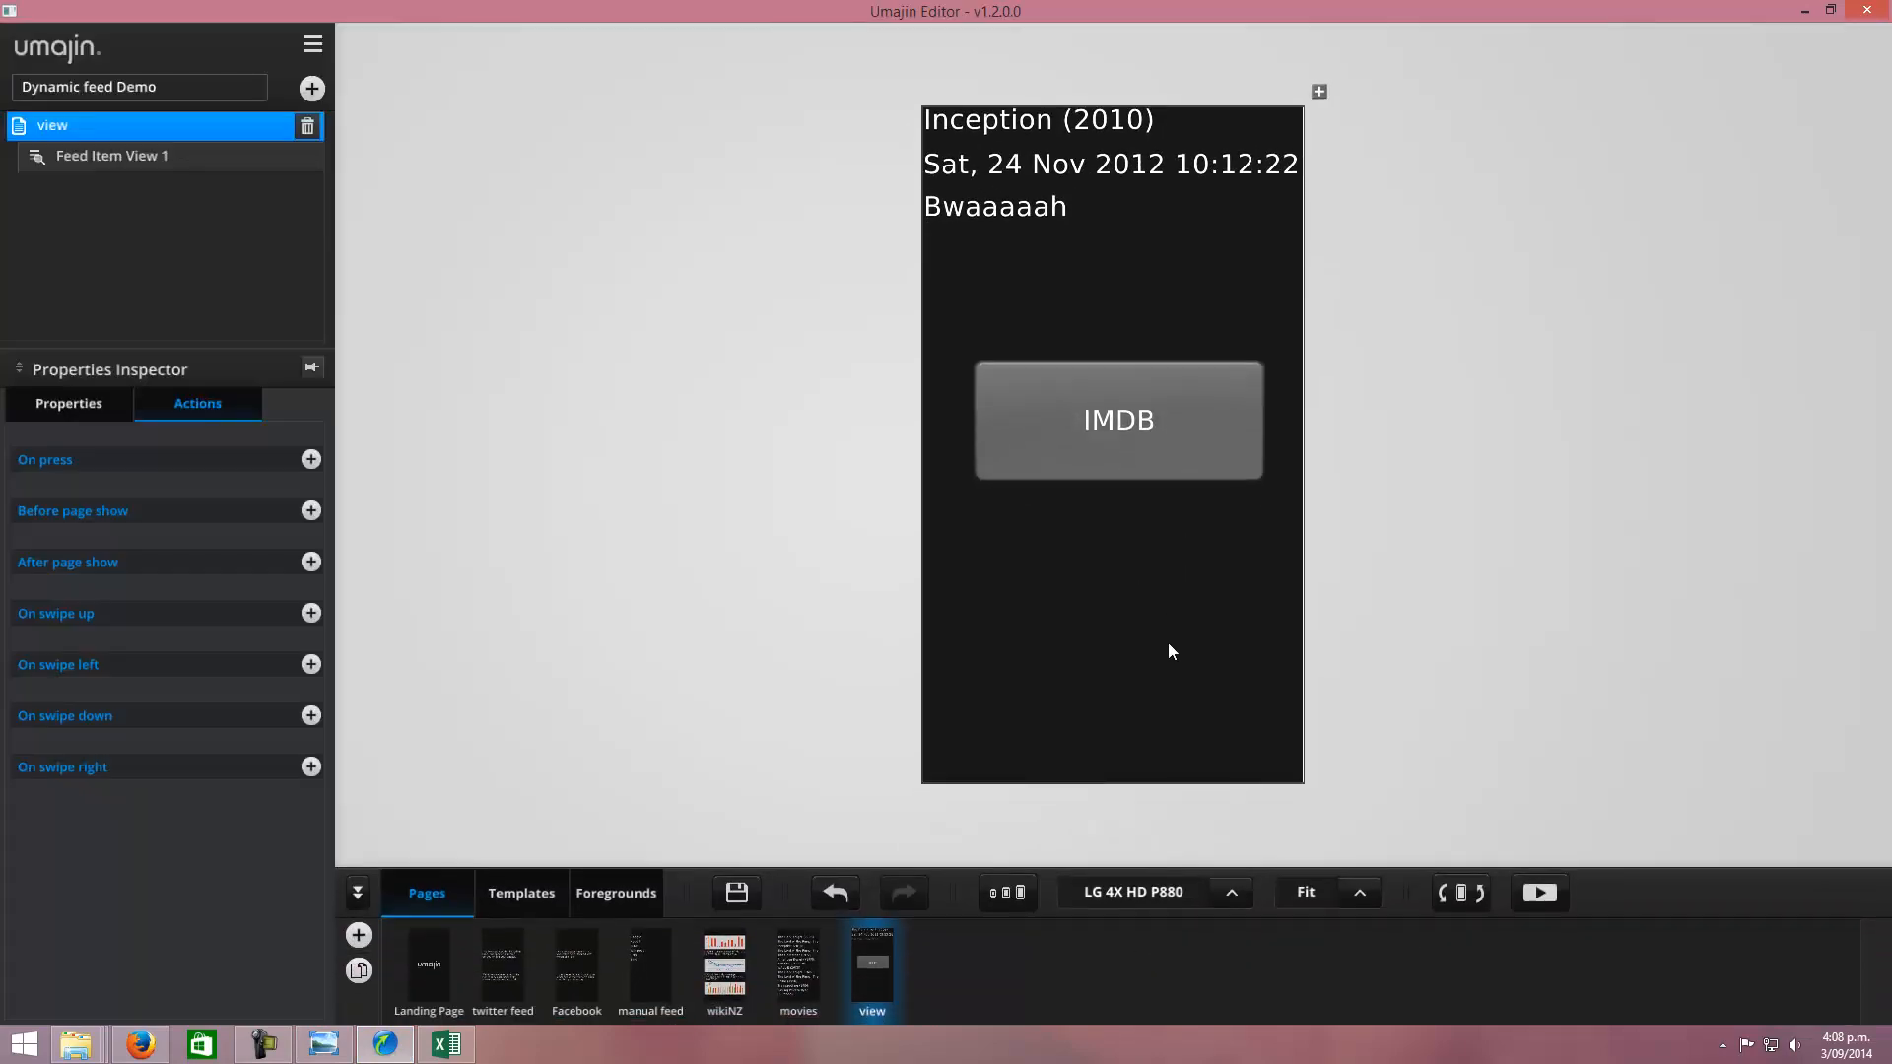
# Step: Add a Show page action to the On press event of the view page itself
pyautogui.click(1171, 651)
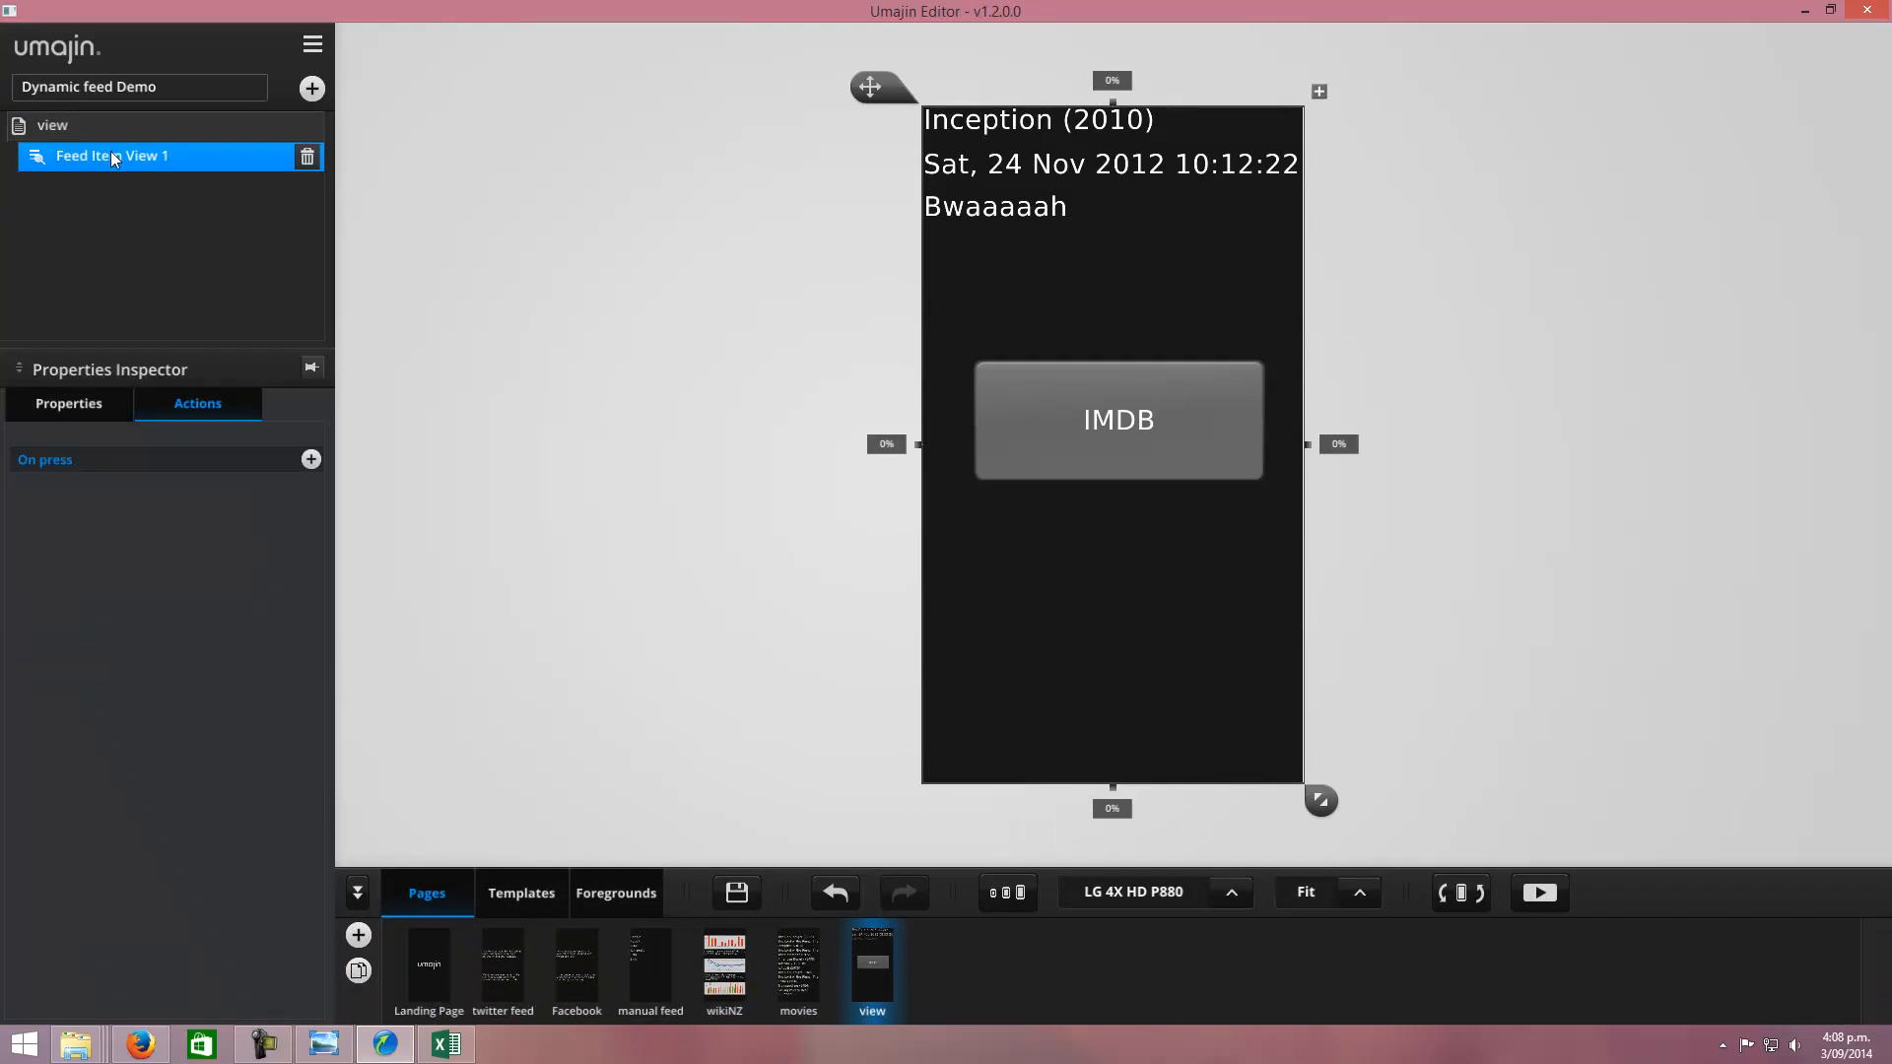
pyautogui.click(130, 123)
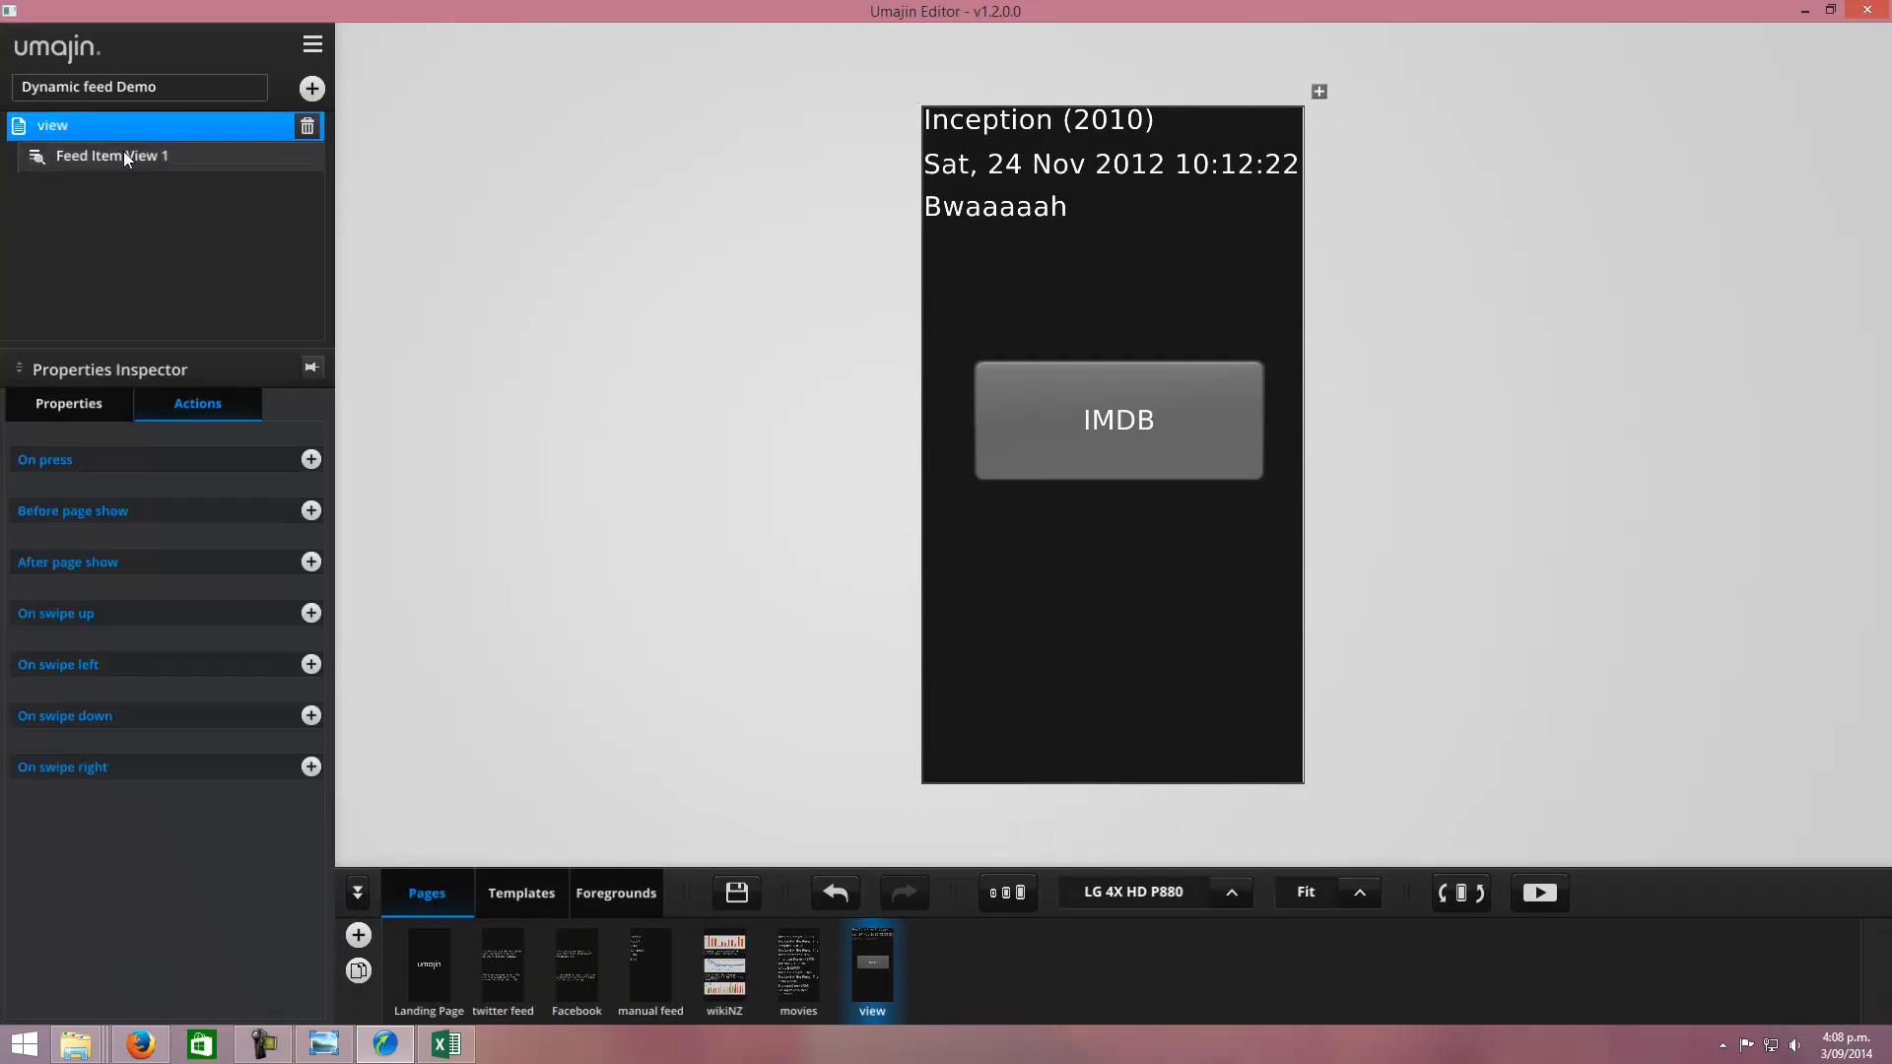
pyautogui.click(312, 460)
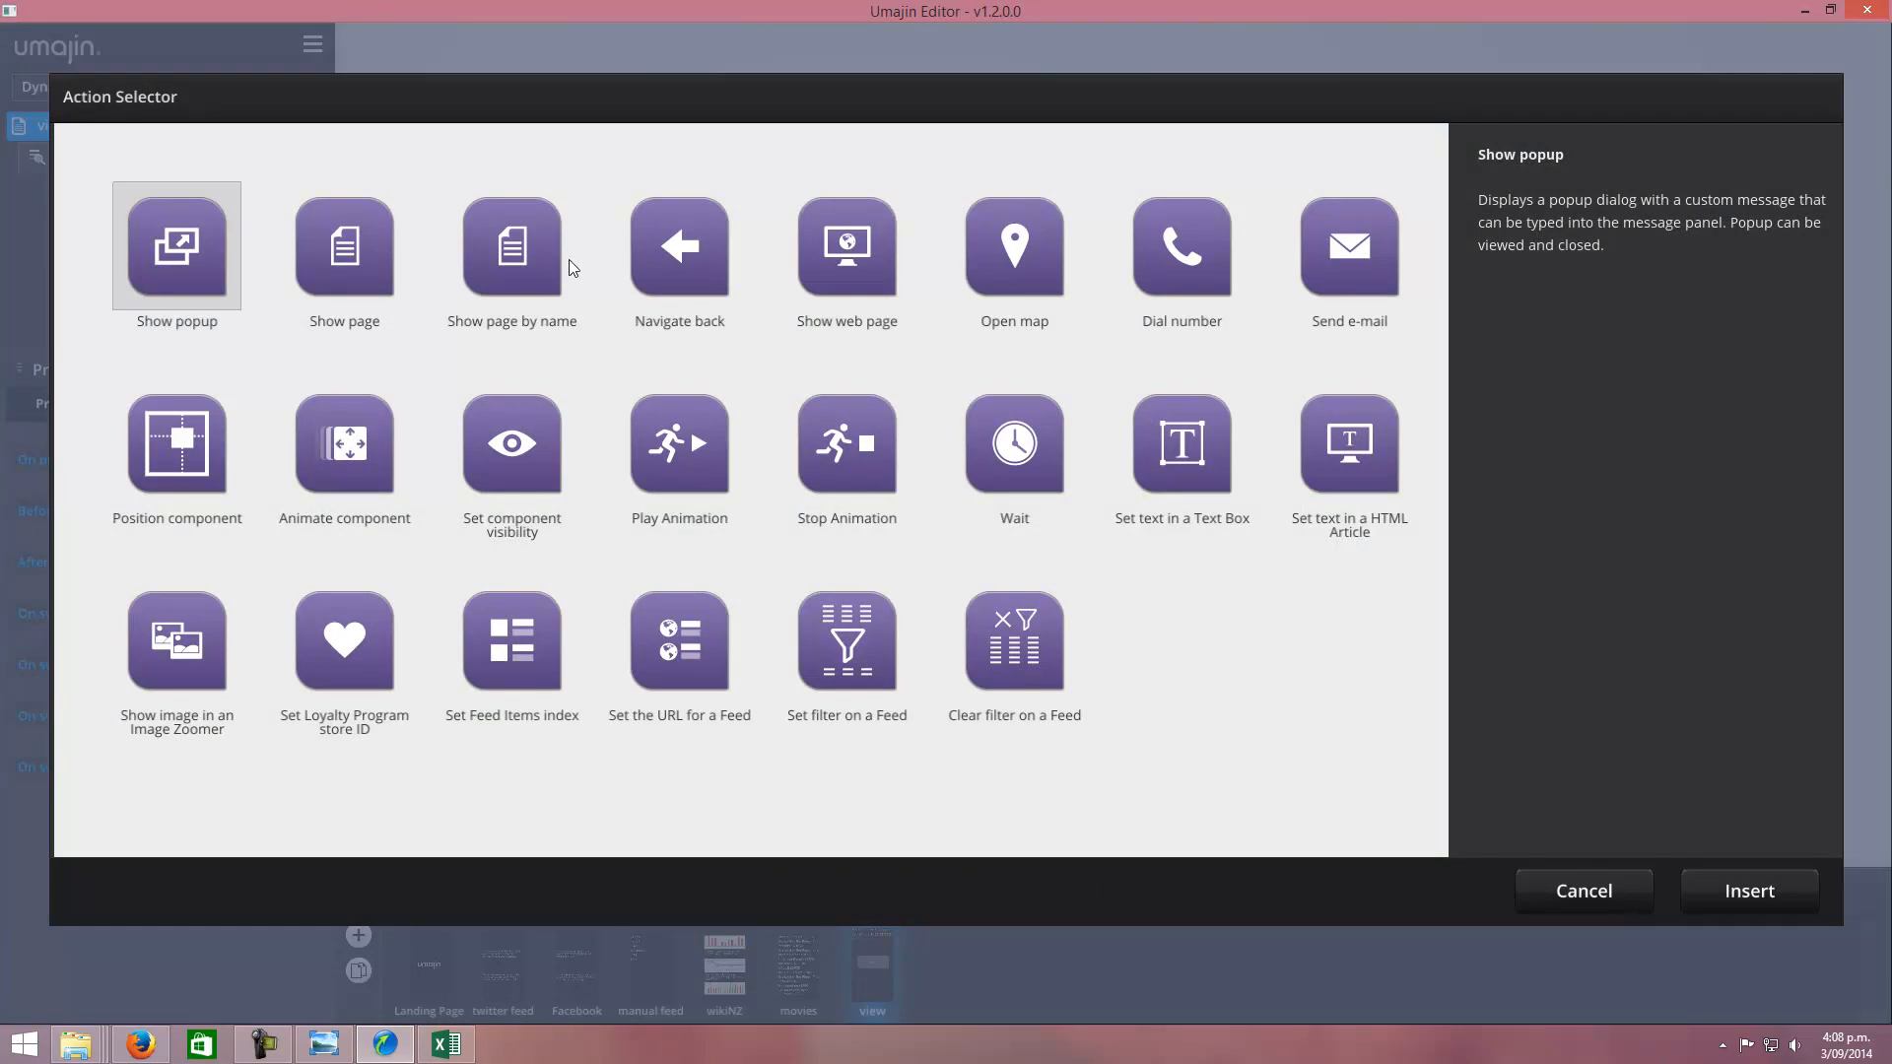
pyautogui.click(344, 244)
pyautogui.click(1744, 899)
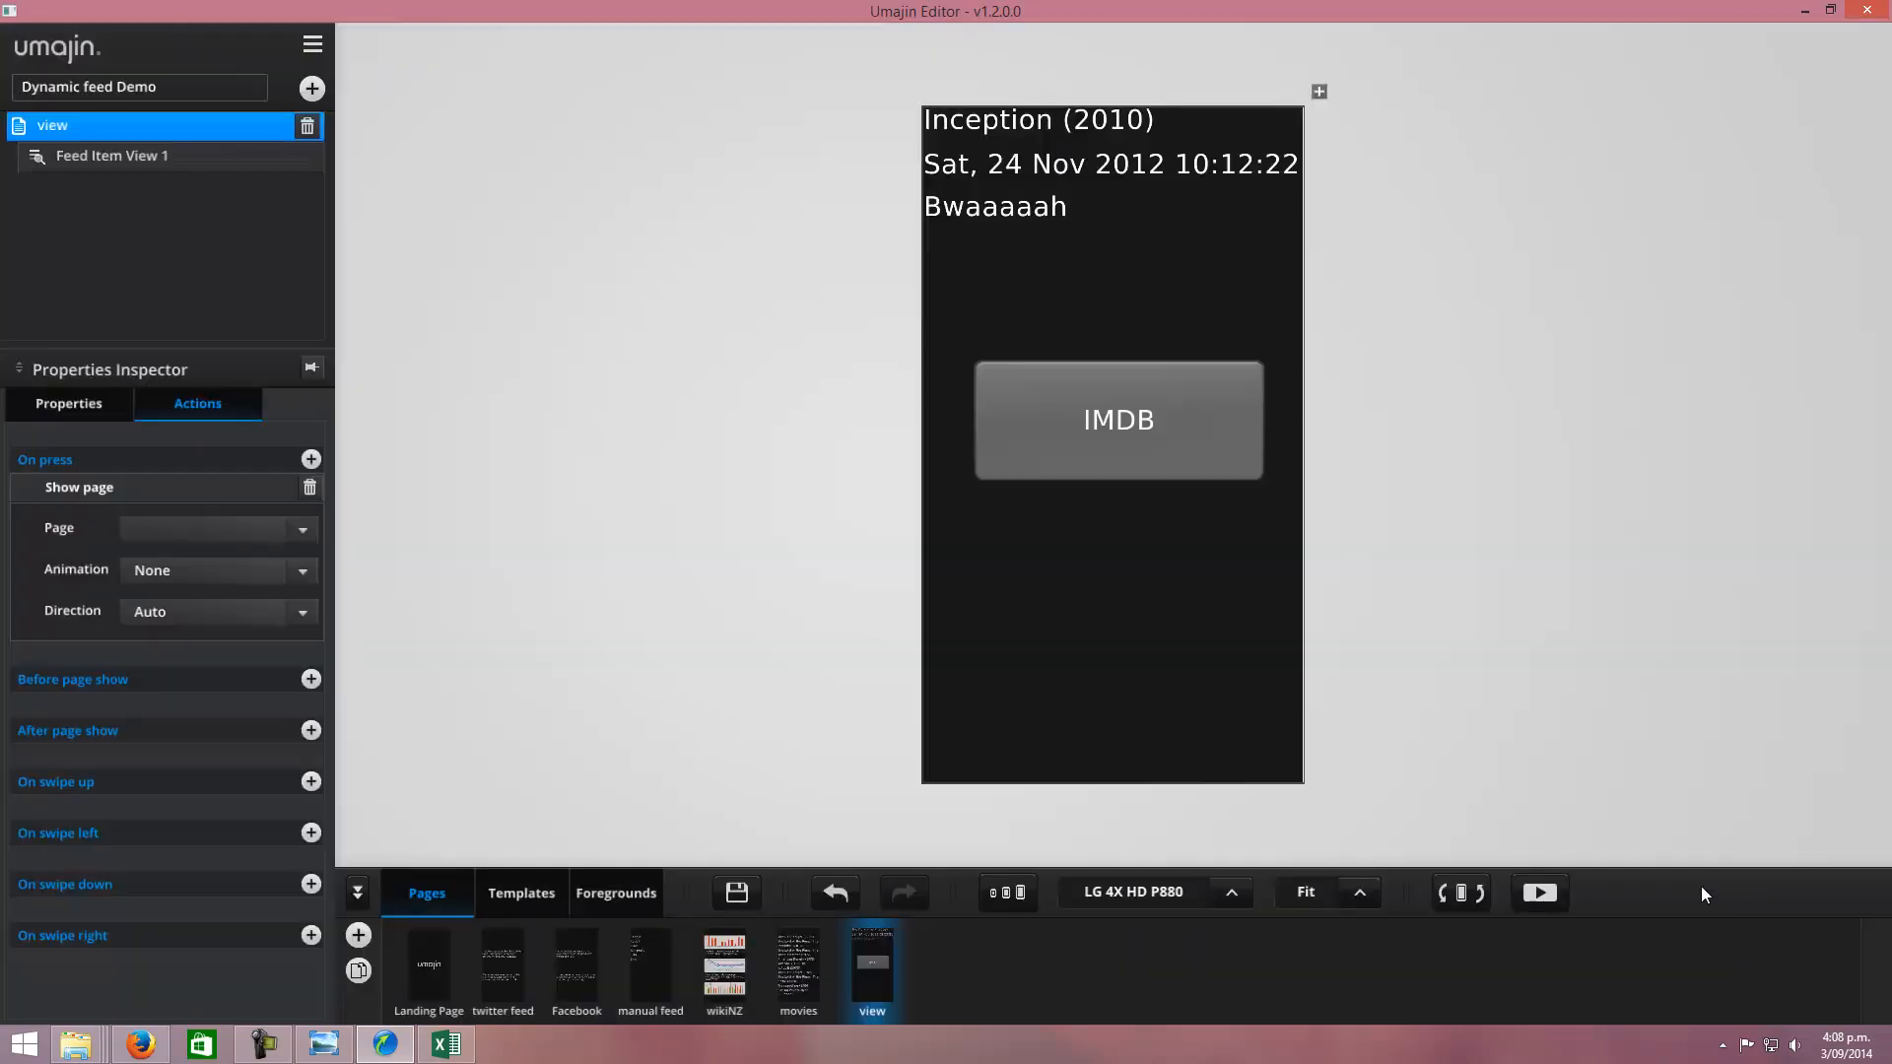
# Step: Set the view page's Show page action to open the movies page with a Rotate animation
pyautogui.click(204, 530)
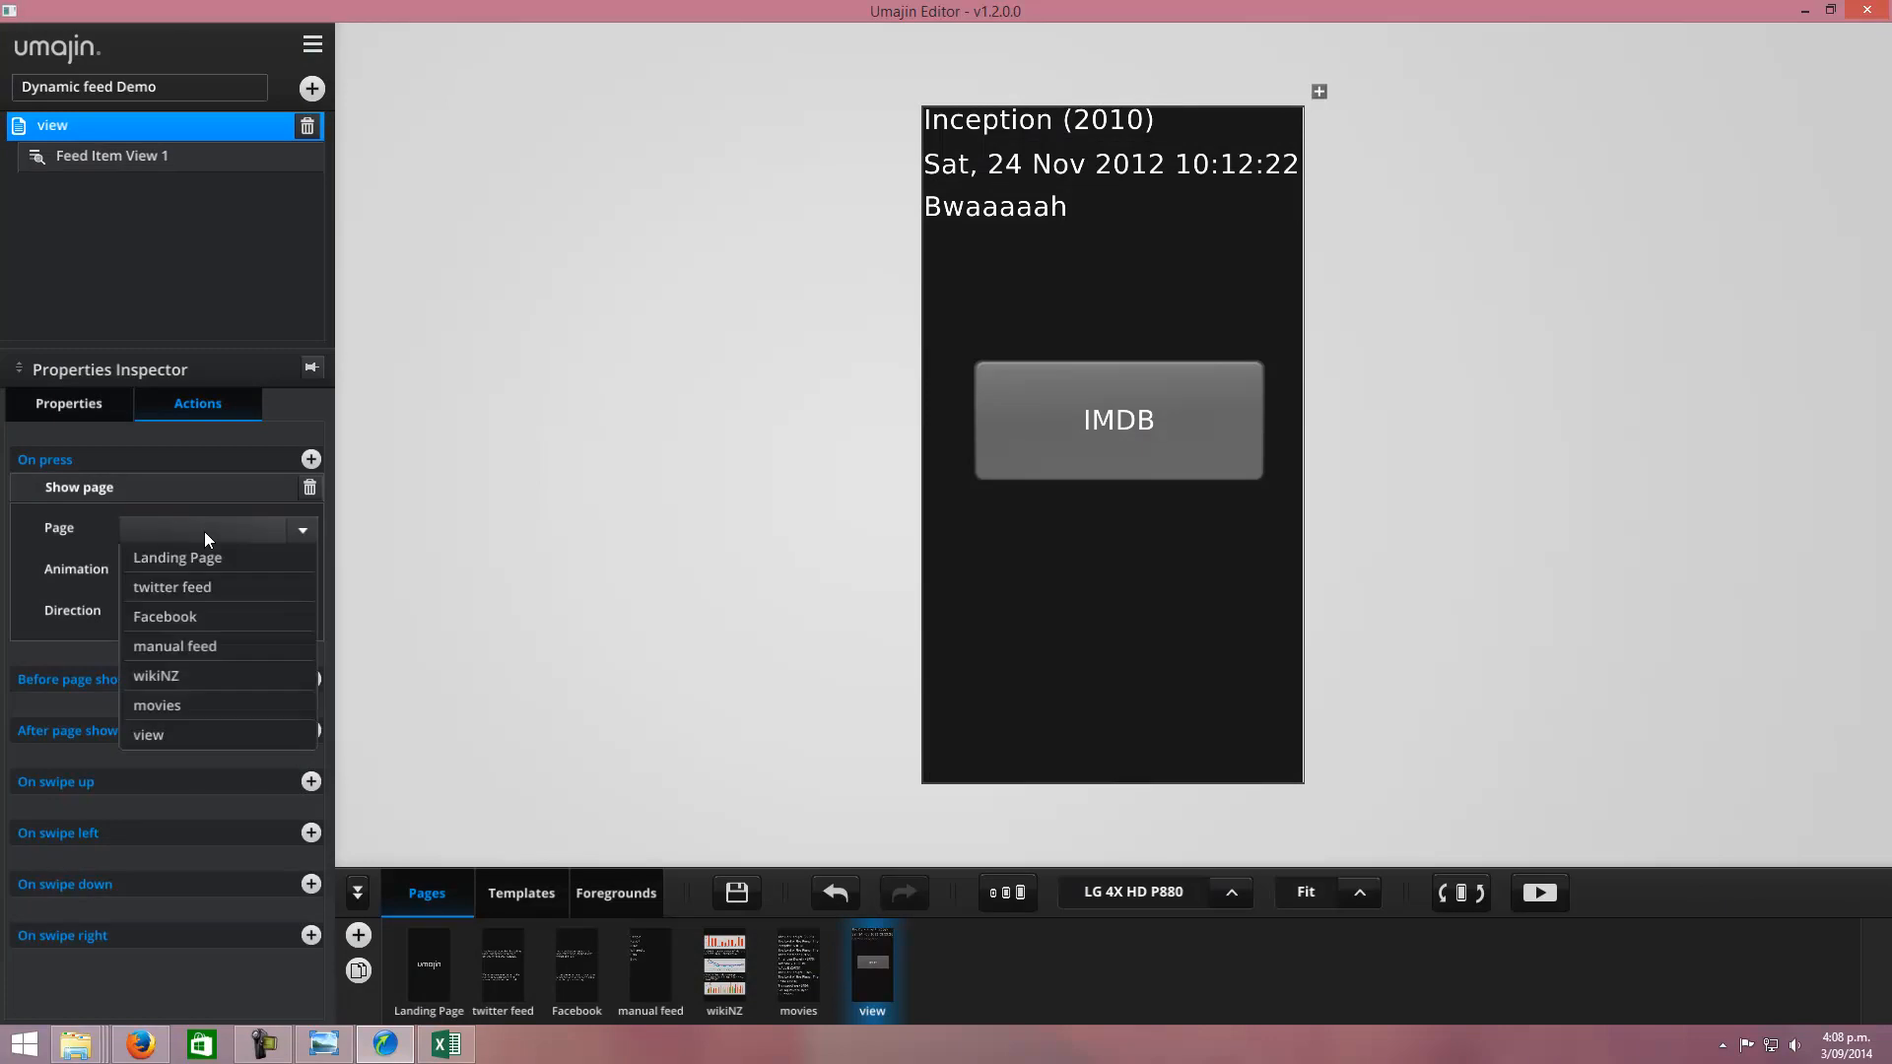
pyautogui.click(193, 707)
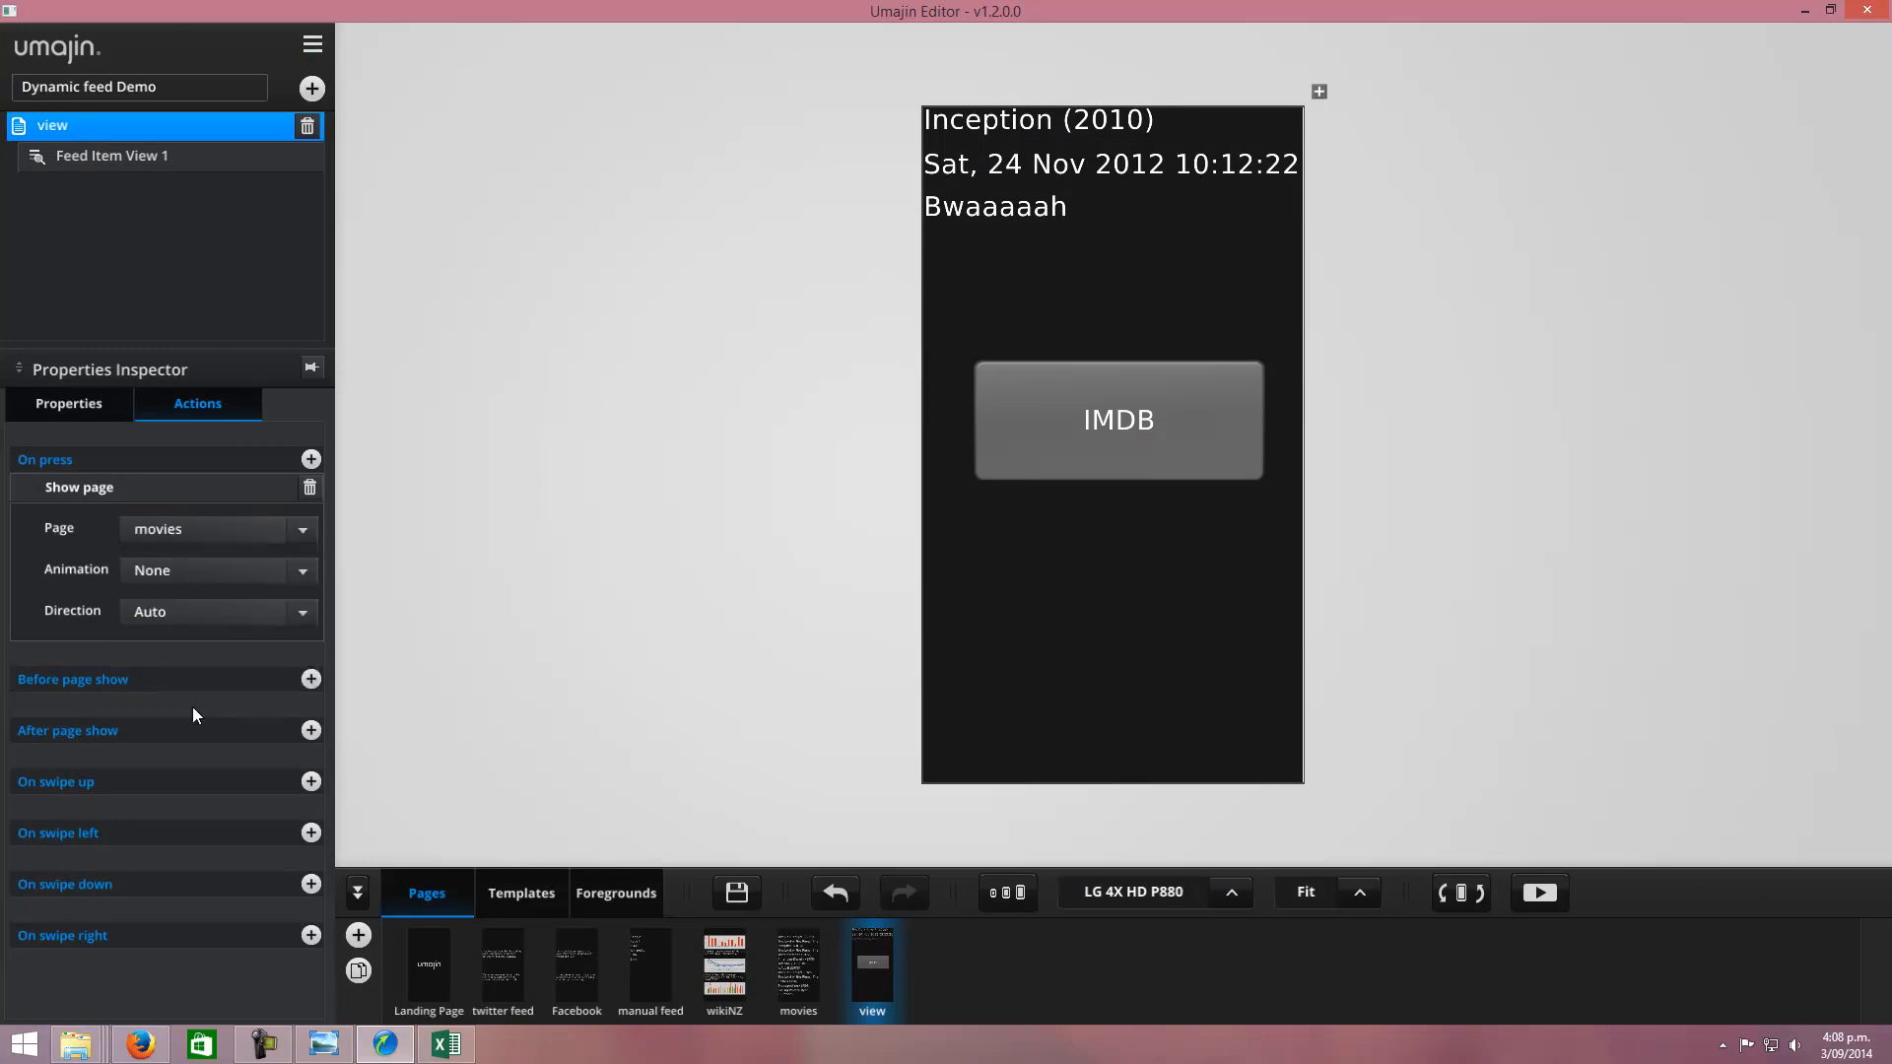
pyautogui.click(183, 569)
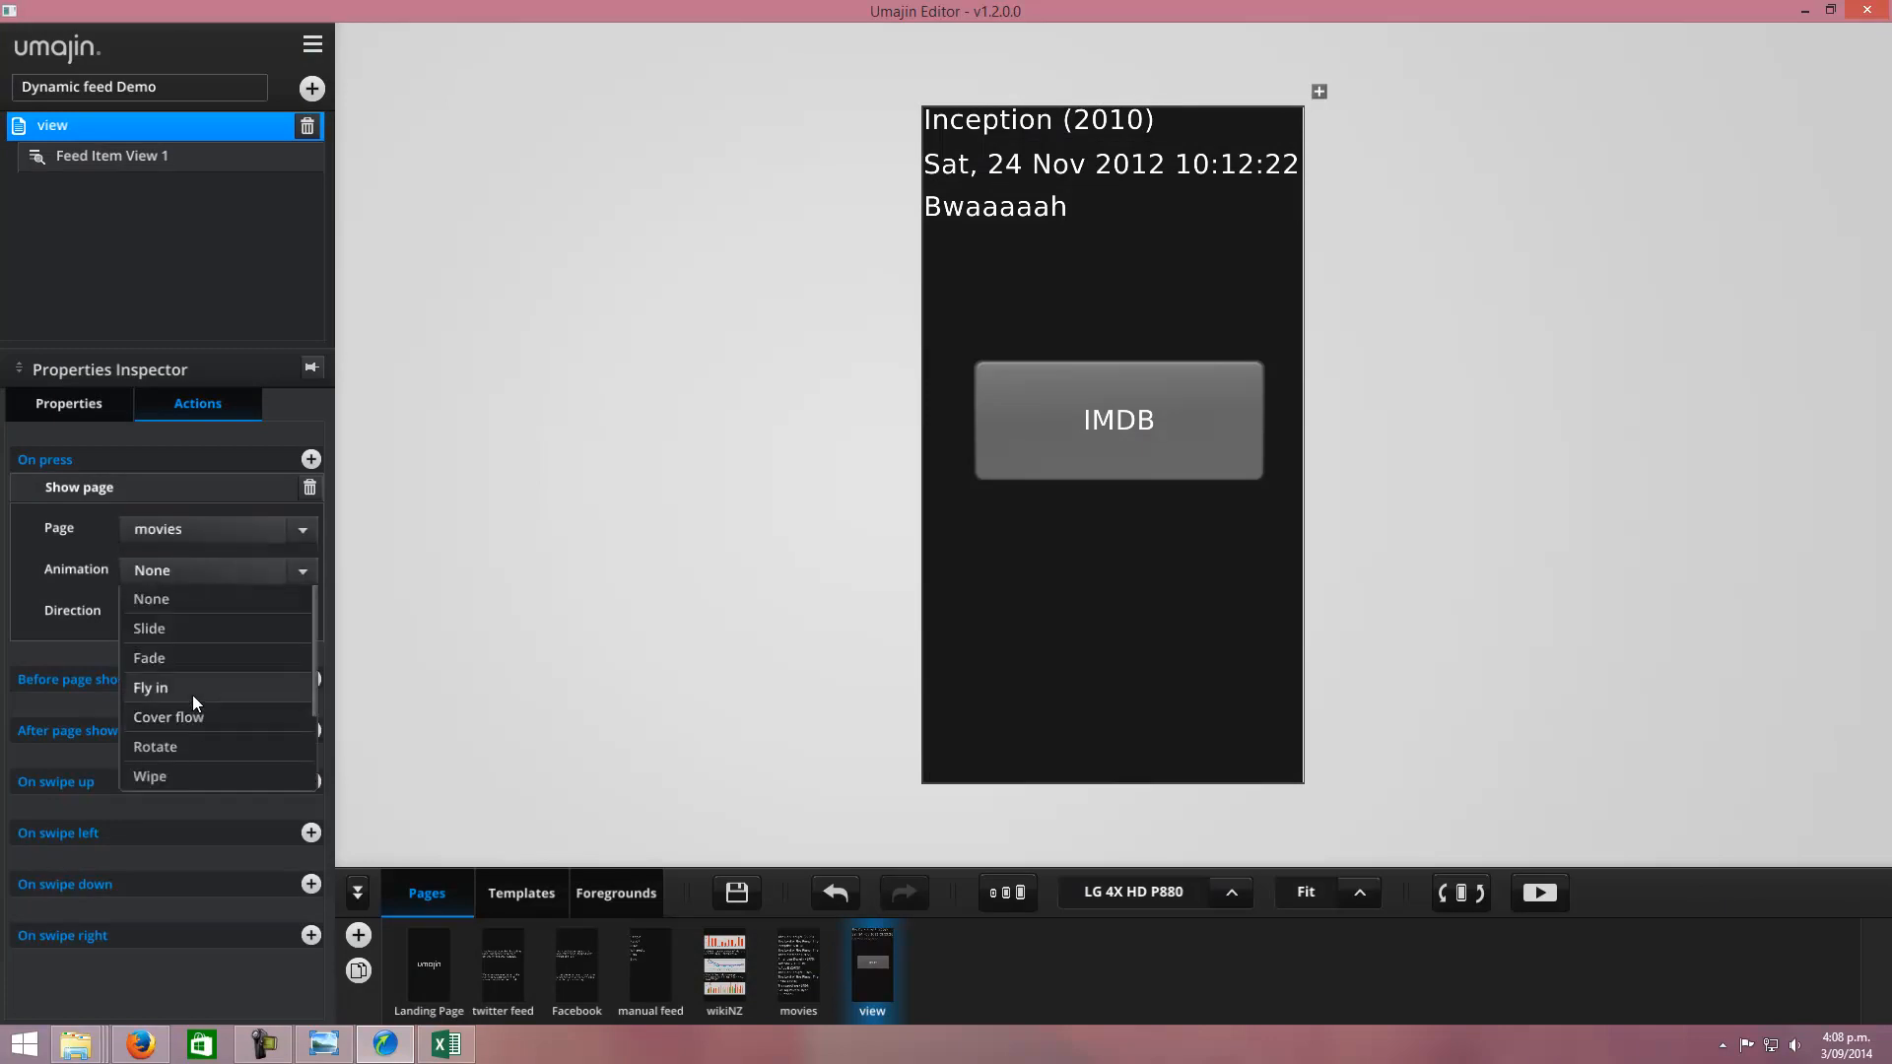
pyautogui.click(193, 747)
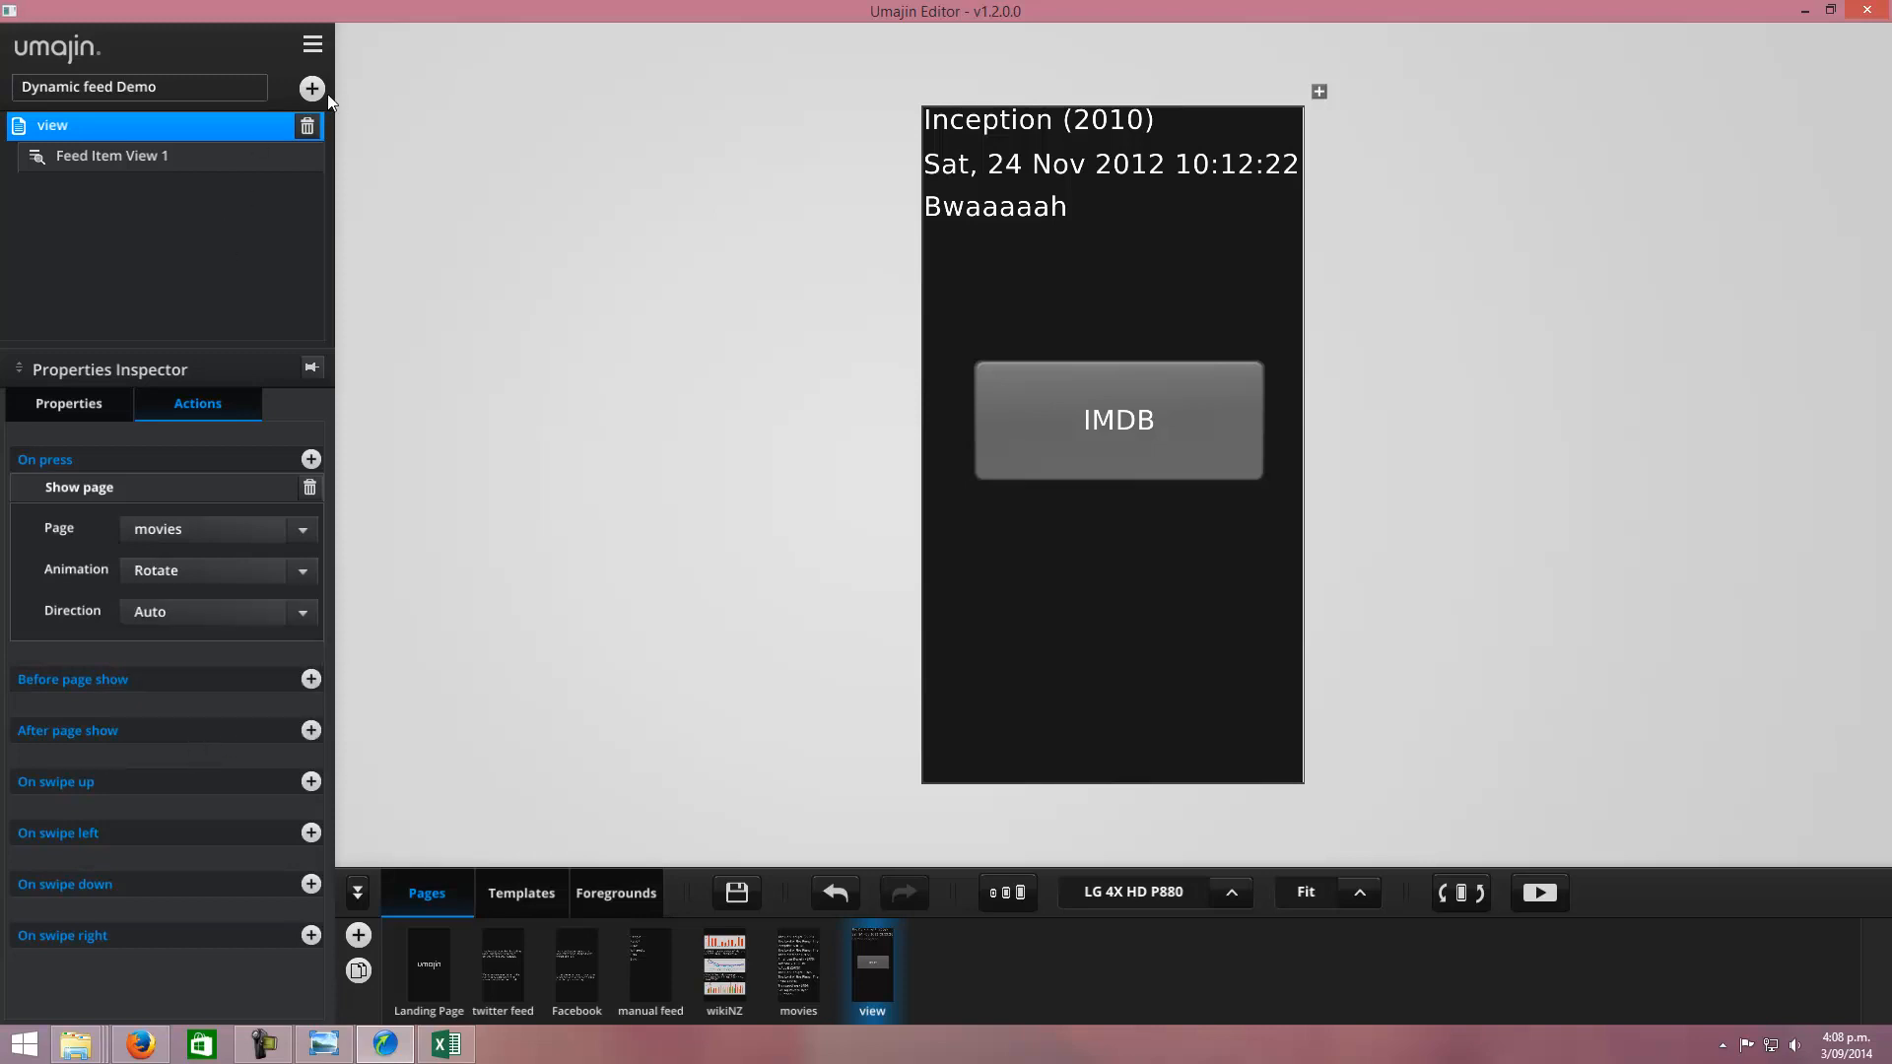
# Step: Preview navigation between the view and movies pages, opening Shine (1996) and Saving Private Ryan, and end the preview
pyautogui.click(1545, 902)
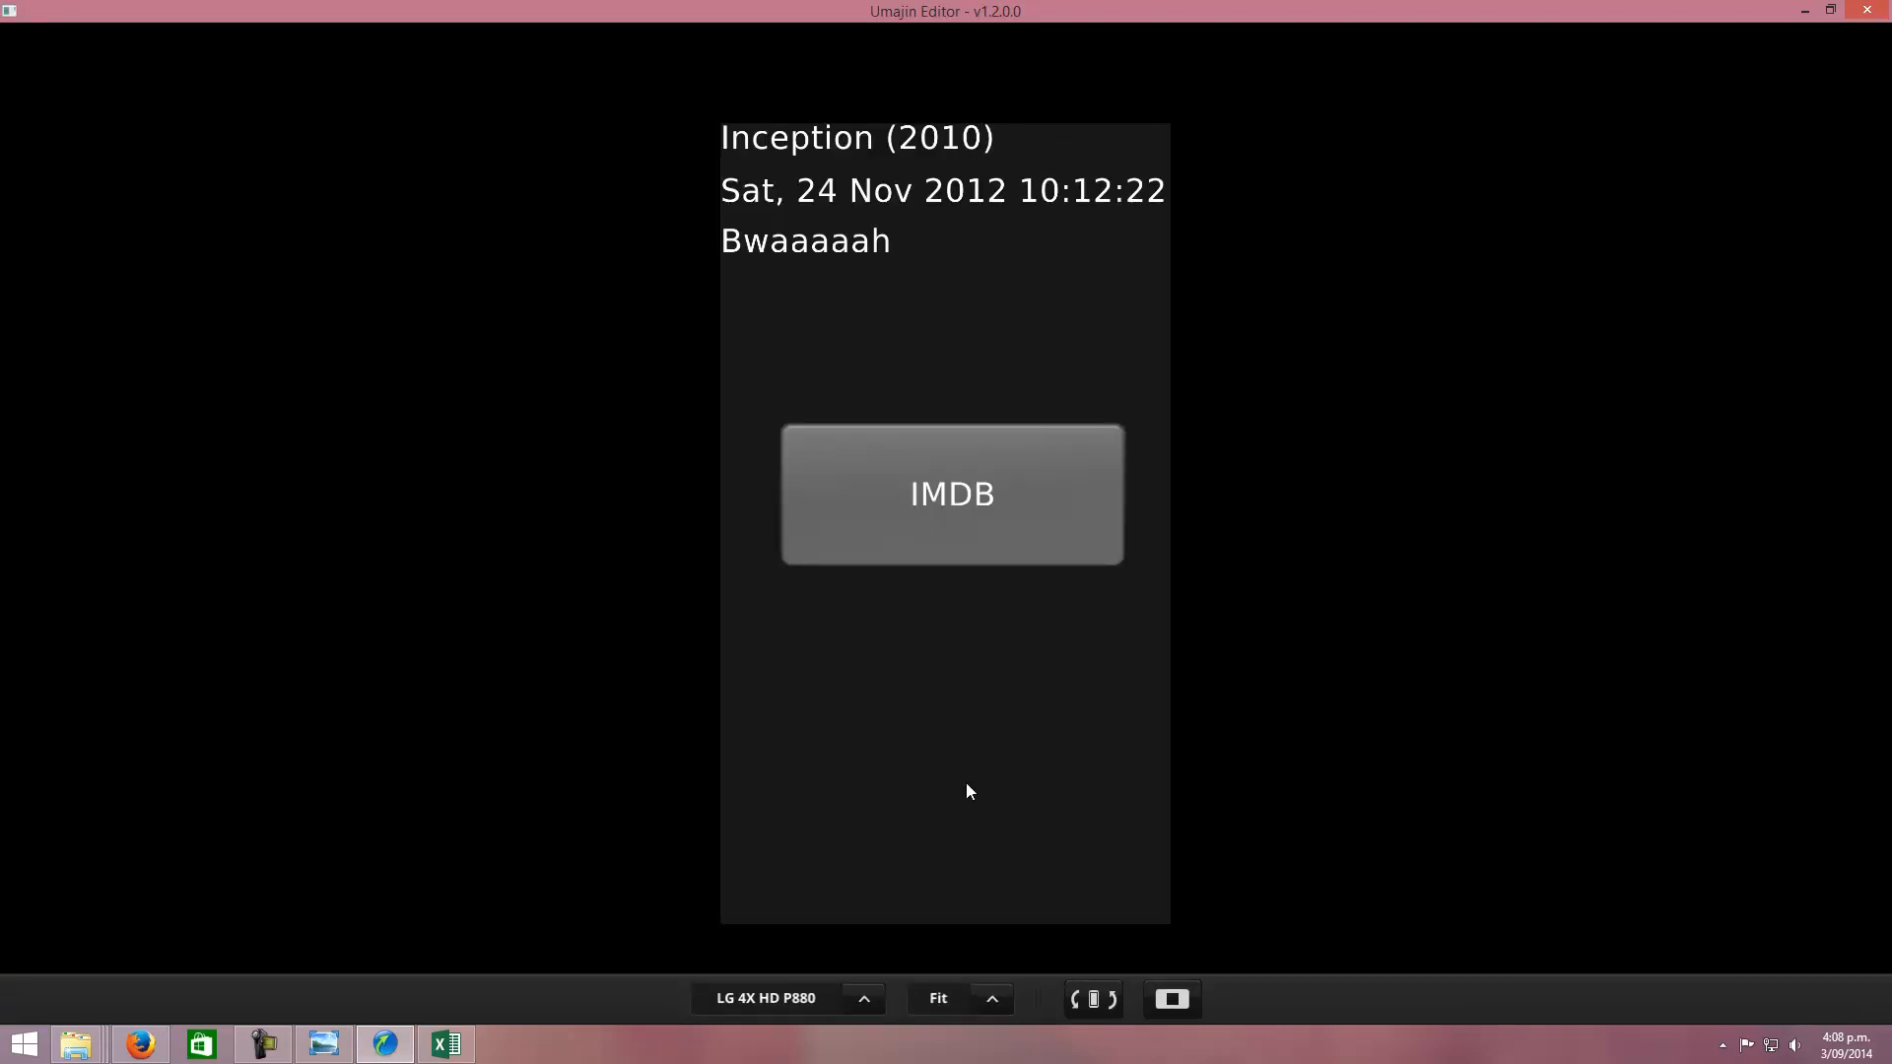
pyautogui.click(946, 741)
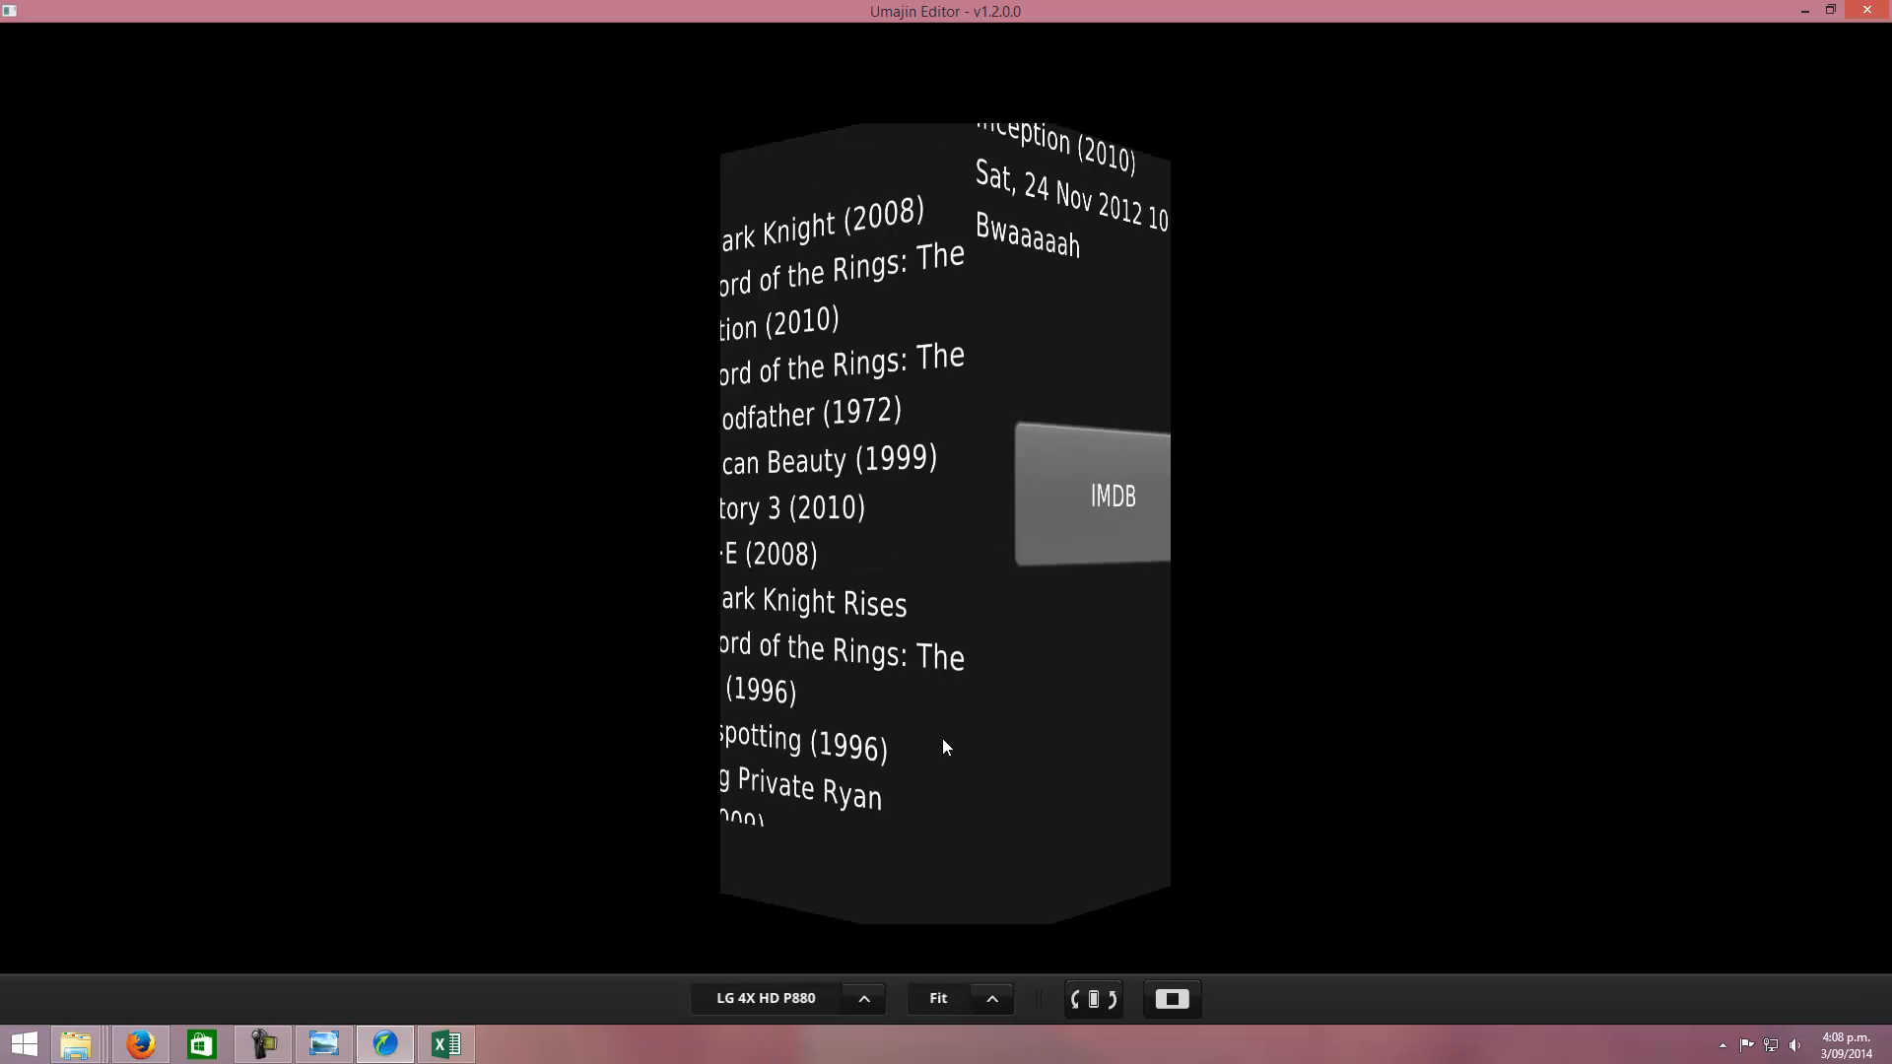
pyautogui.click(771, 700)
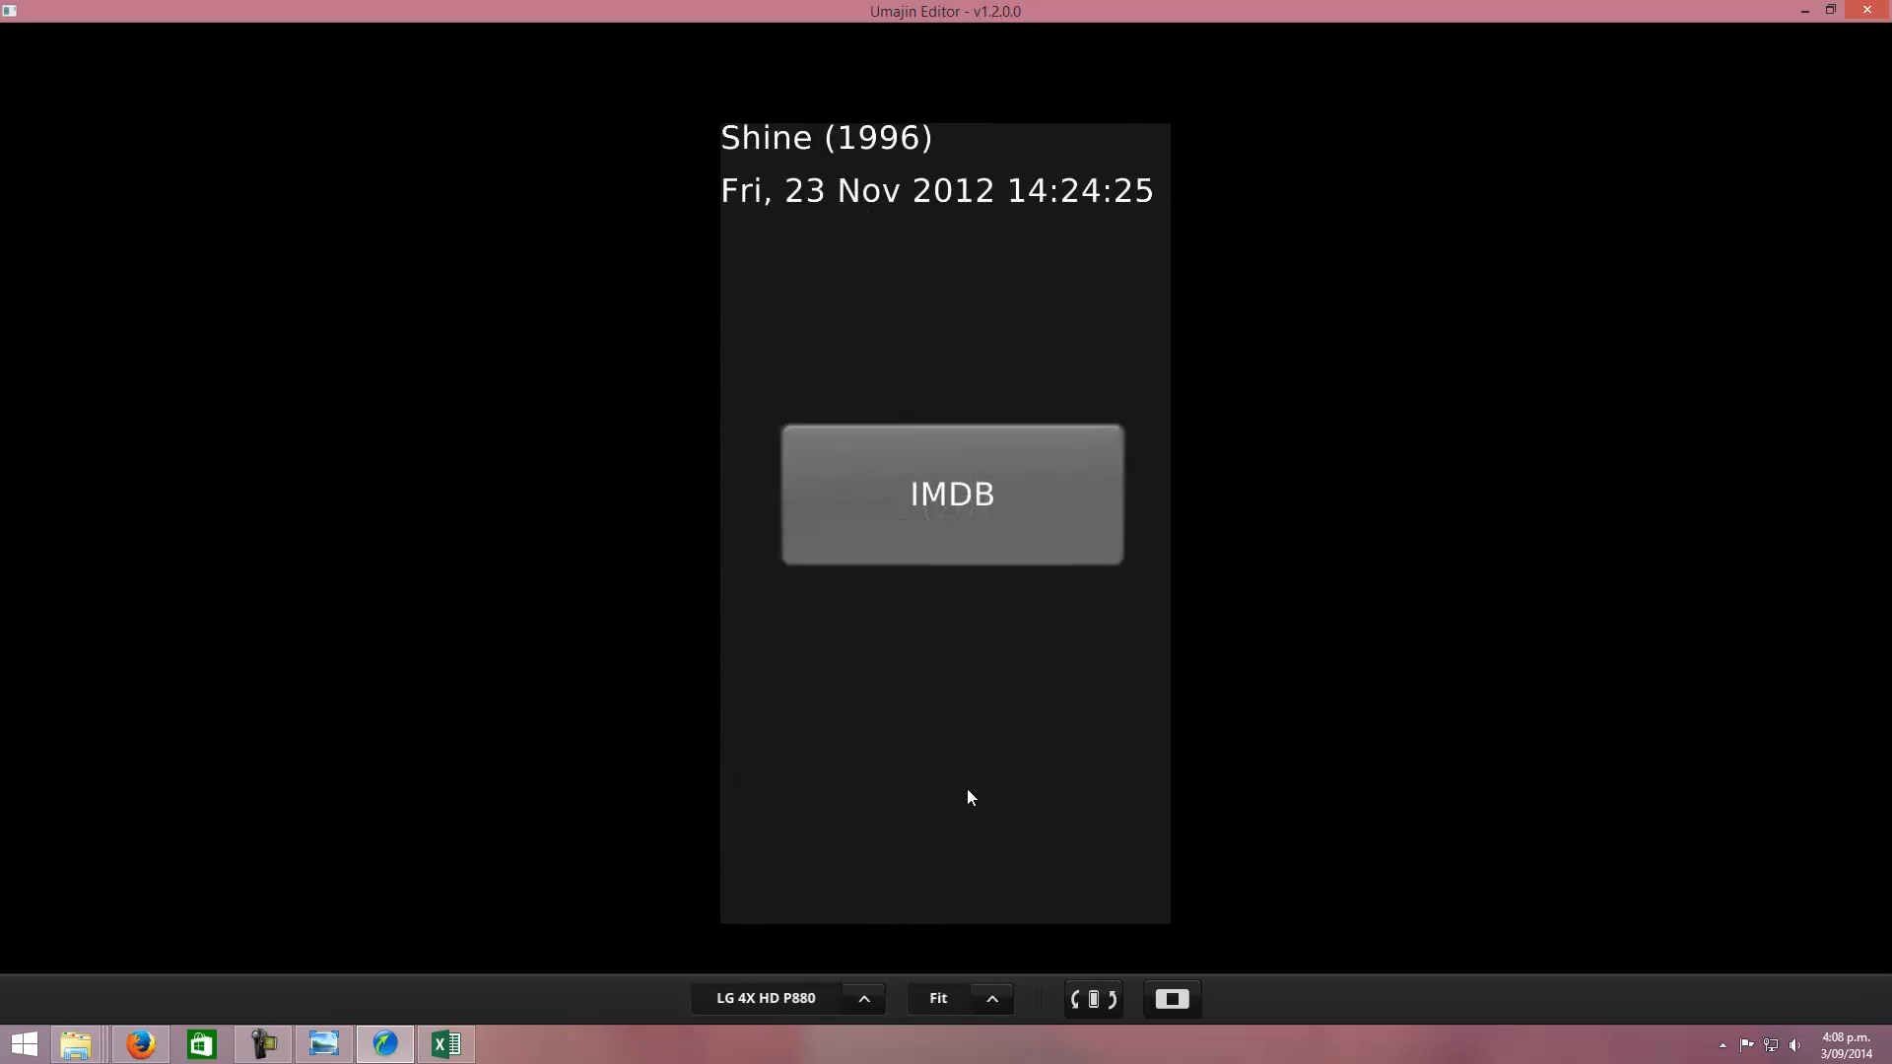
pyautogui.click(953, 771)
pyautogui.click(880, 798)
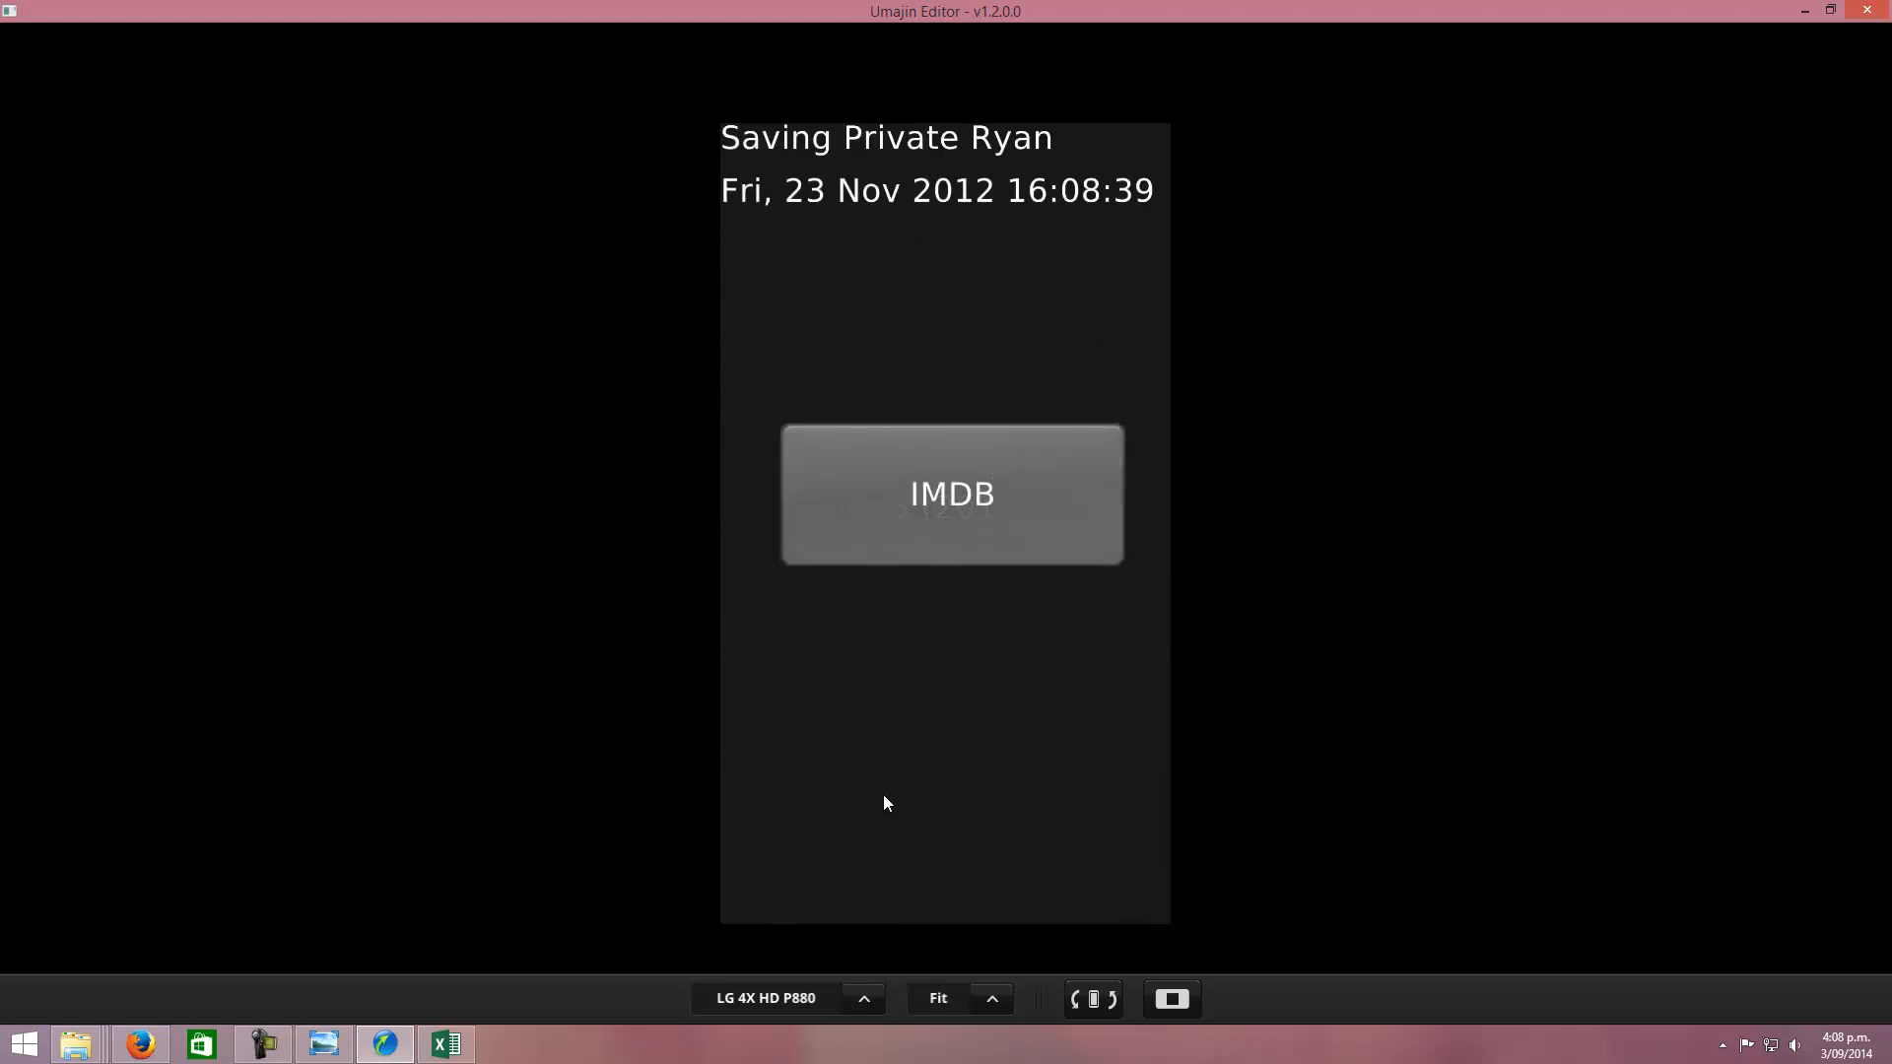
pyautogui.click(1178, 1004)
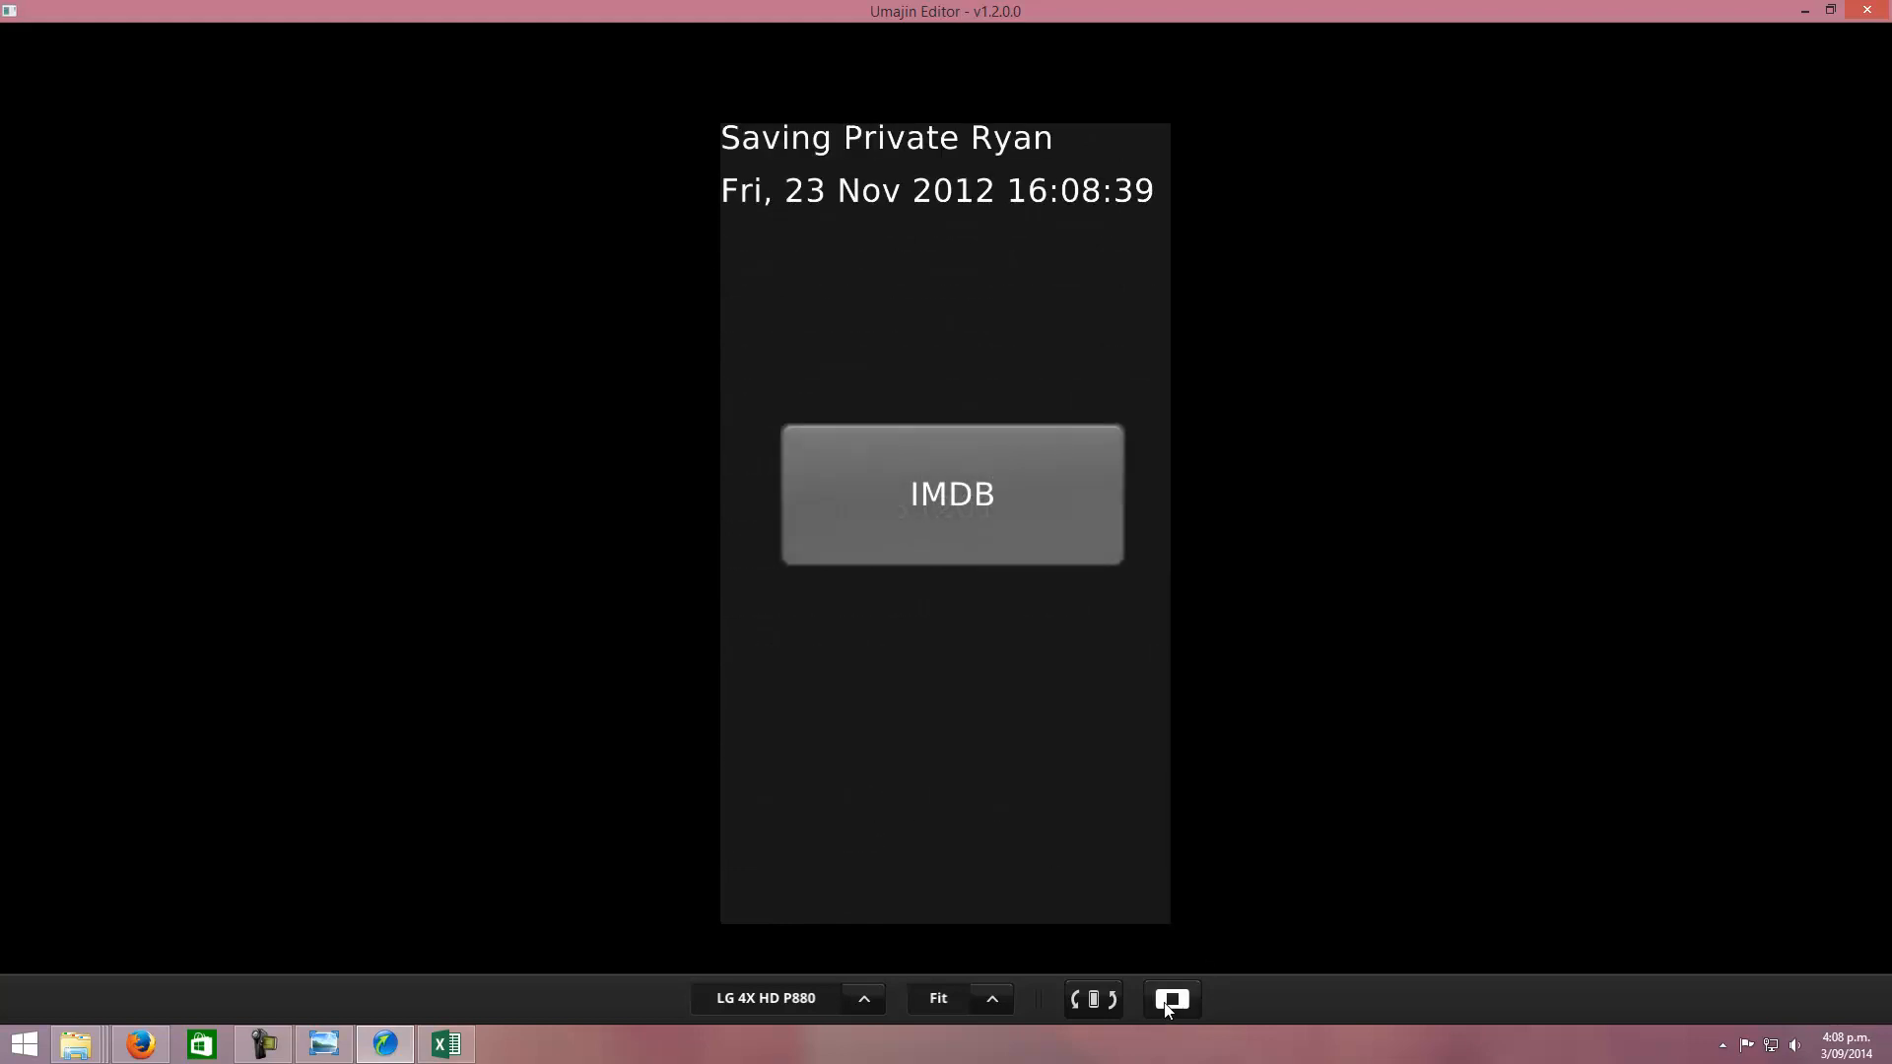